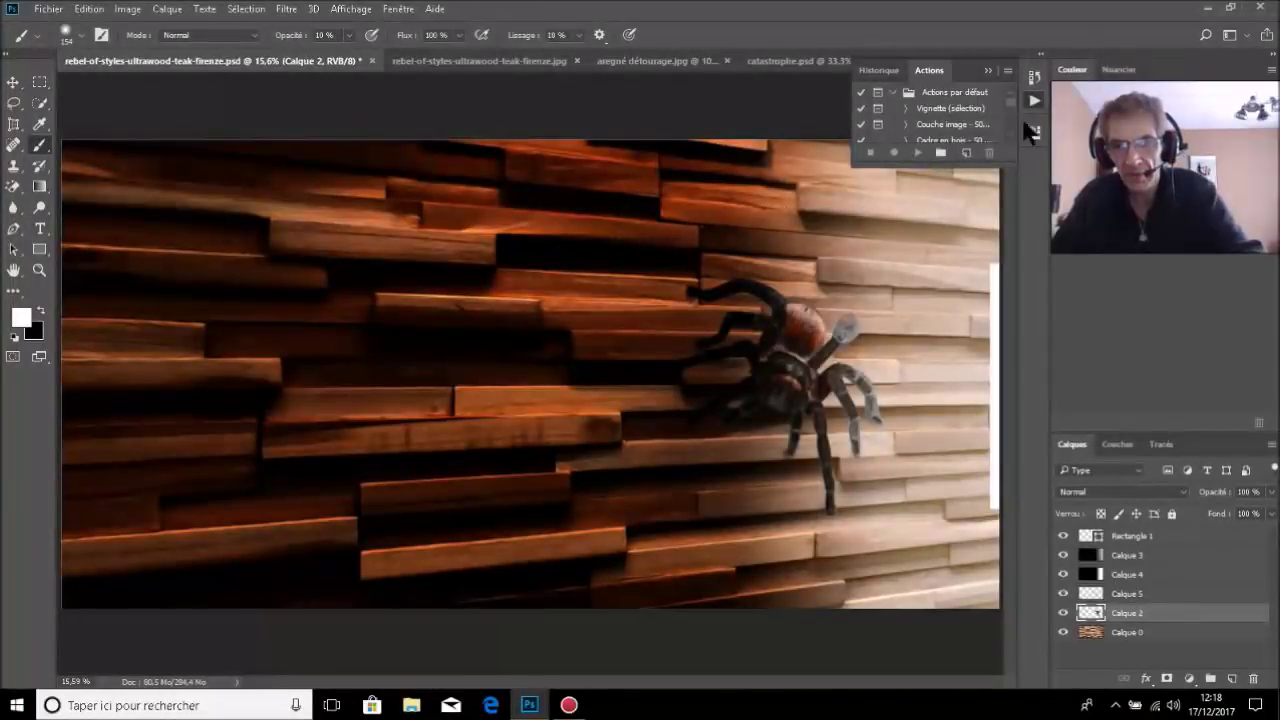
Step: Close the floating History/Actions panel and switch to the teak wood texture document
left_click(1034, 101)
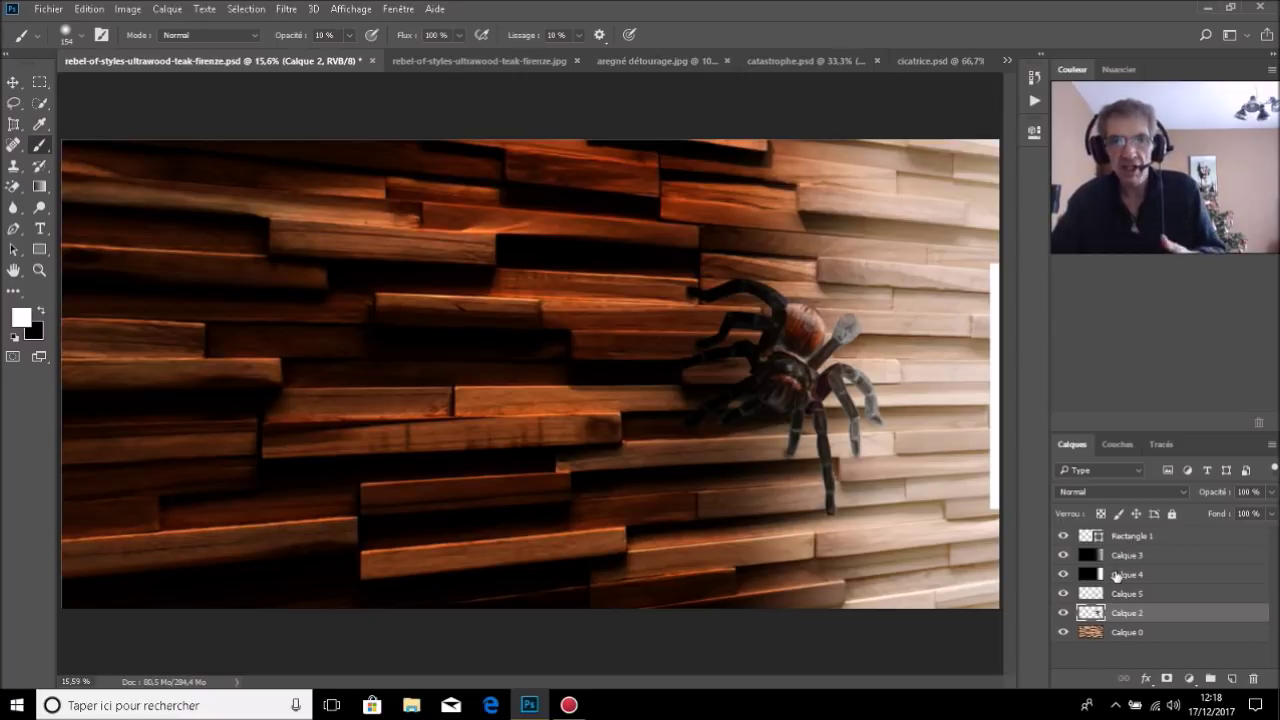
left_click(527, 64)
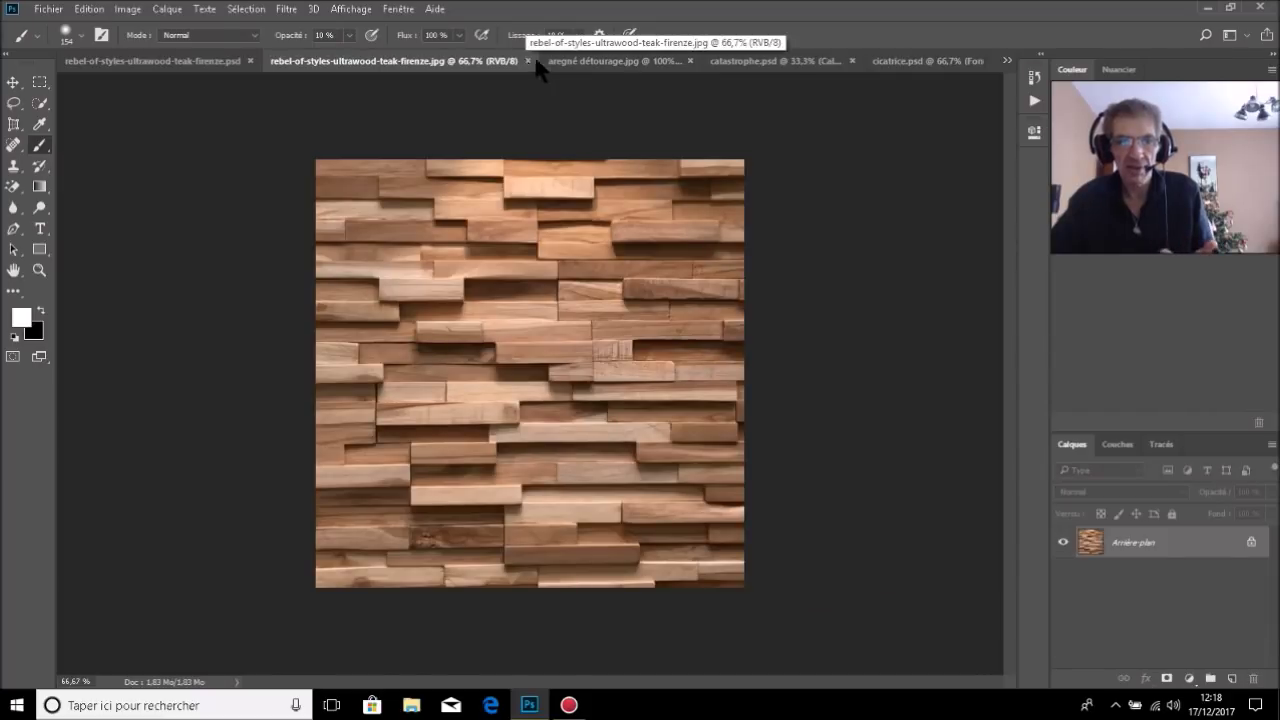
left_click(600, 62)
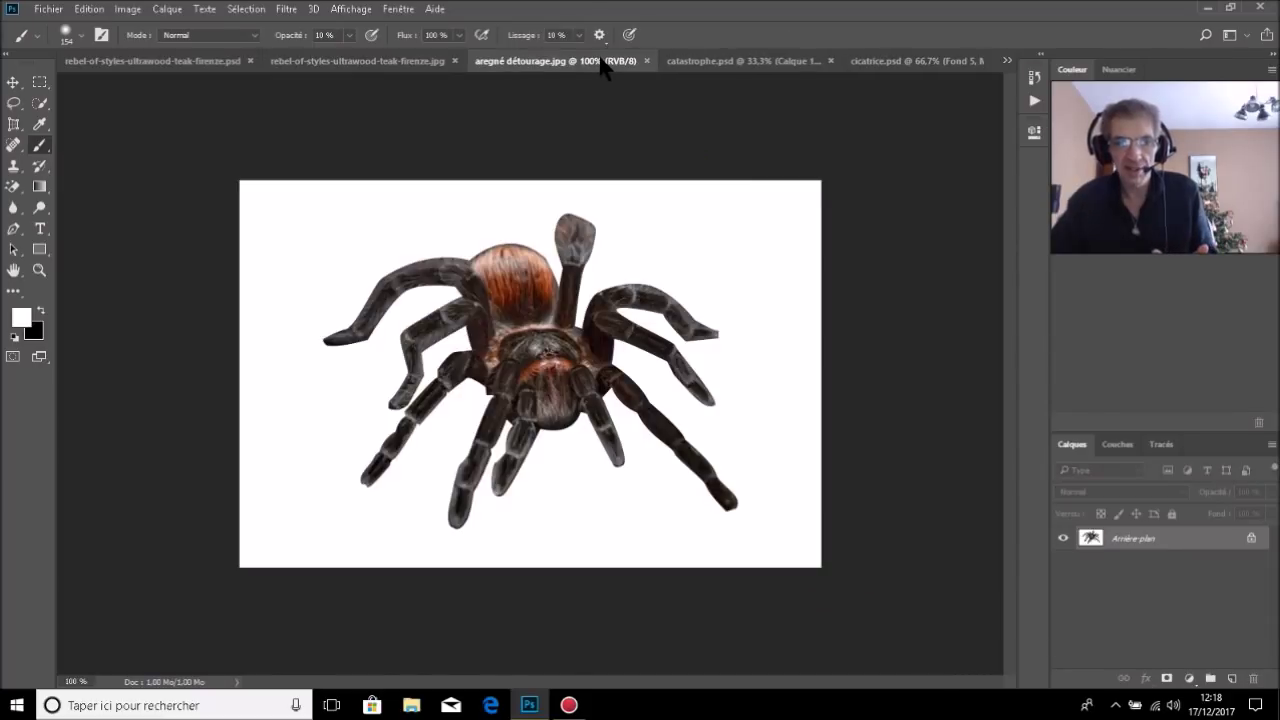
left_click(413, 66)
left_click(203, 62)
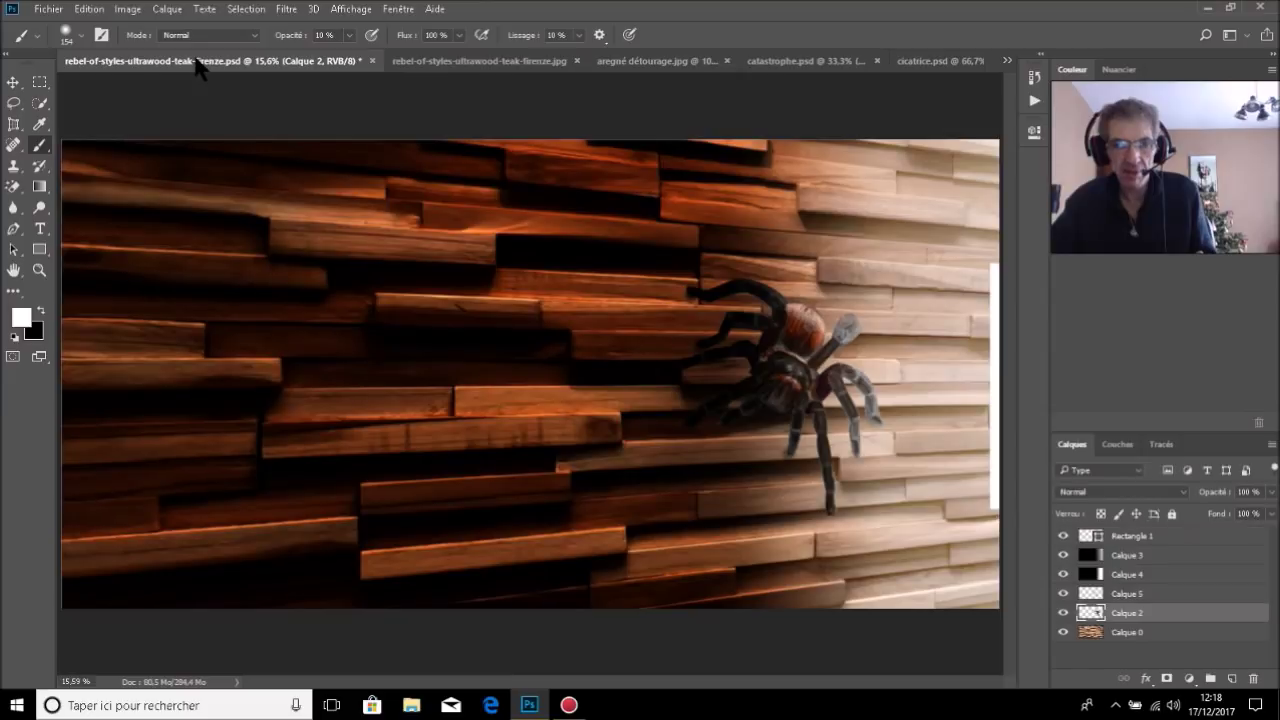
left_click(940, 61)
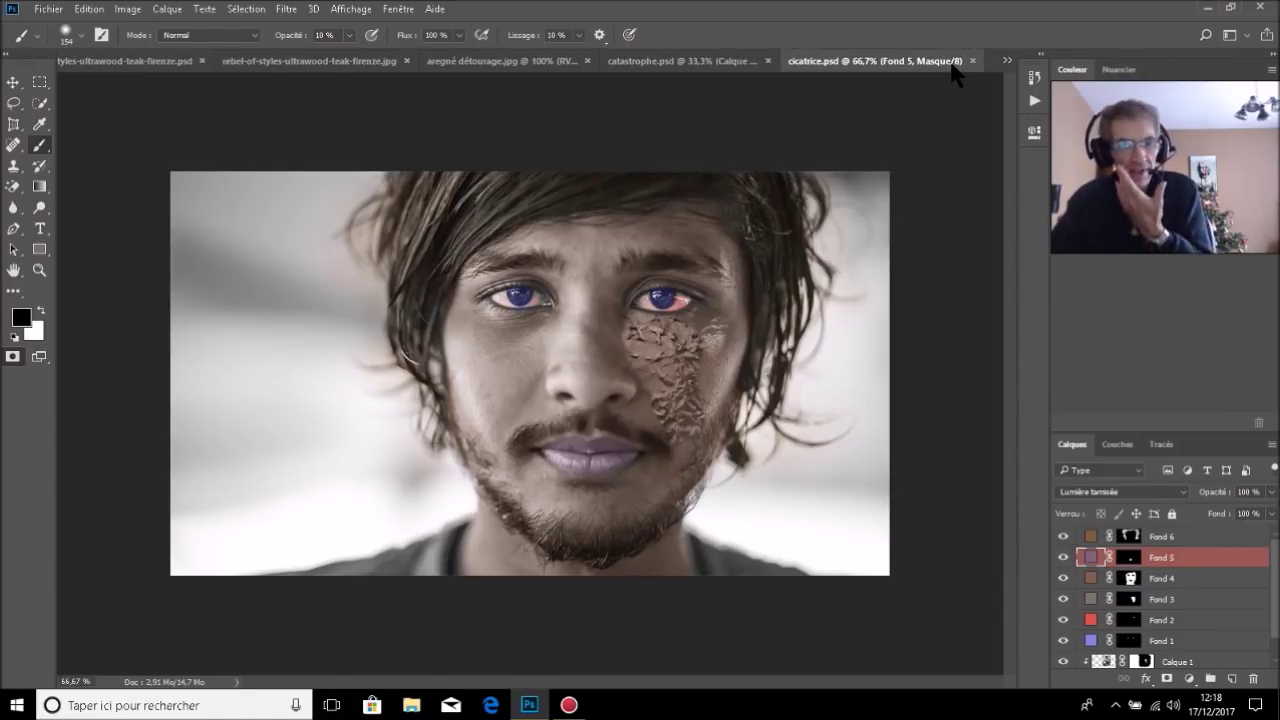
left_click(722, 62)
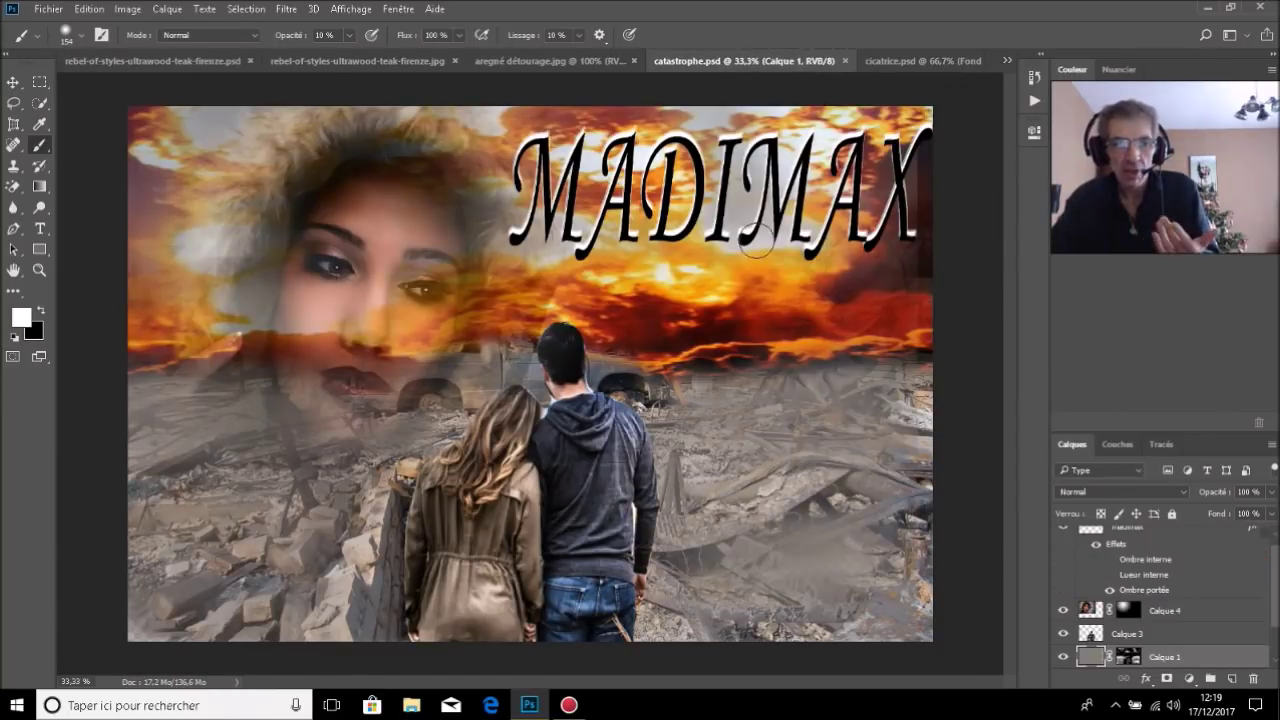
left_click(205, 62)
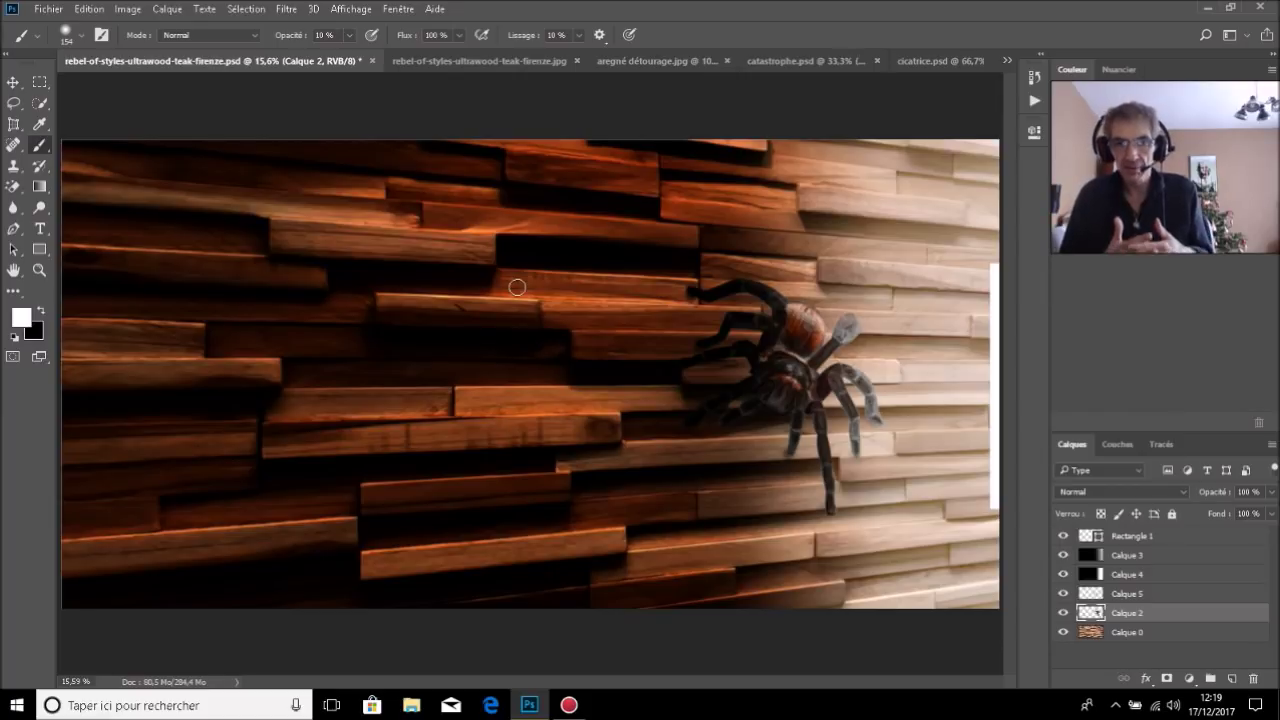
key("ctrl+q")
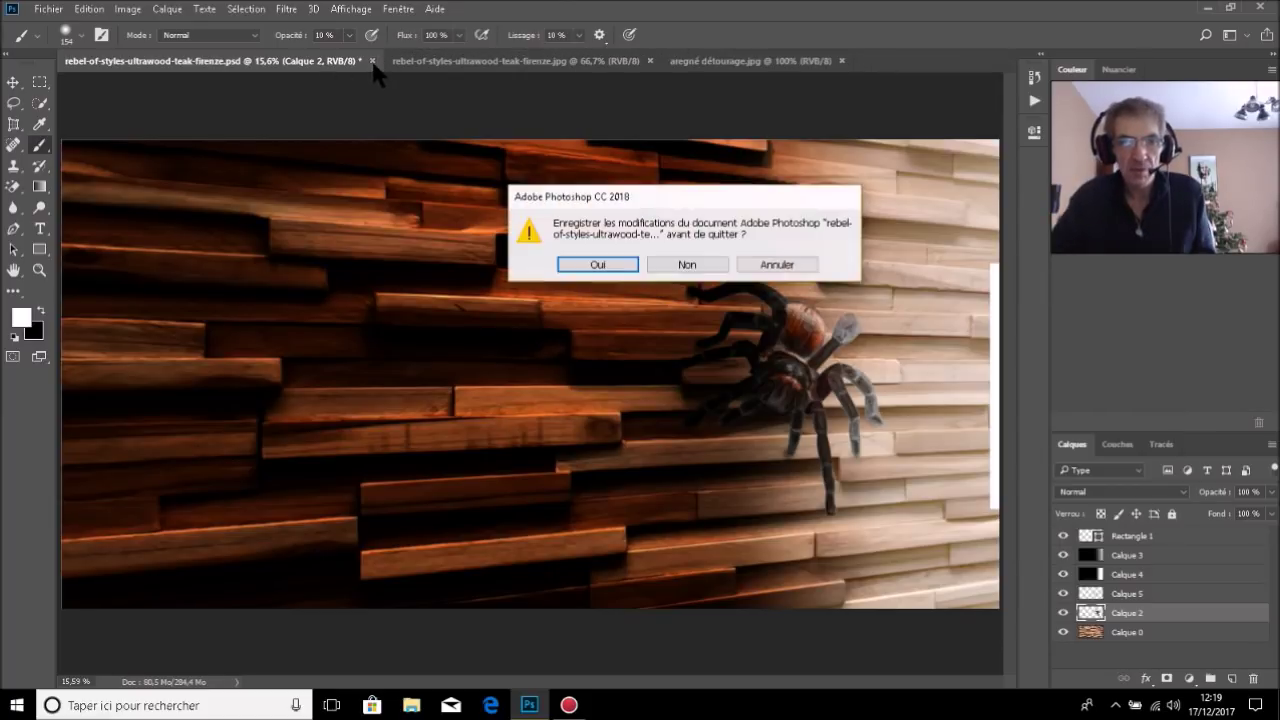
Step: Close the composite without saving, fit the teak texture to the window, and unlock its background
left_click(688, 266)
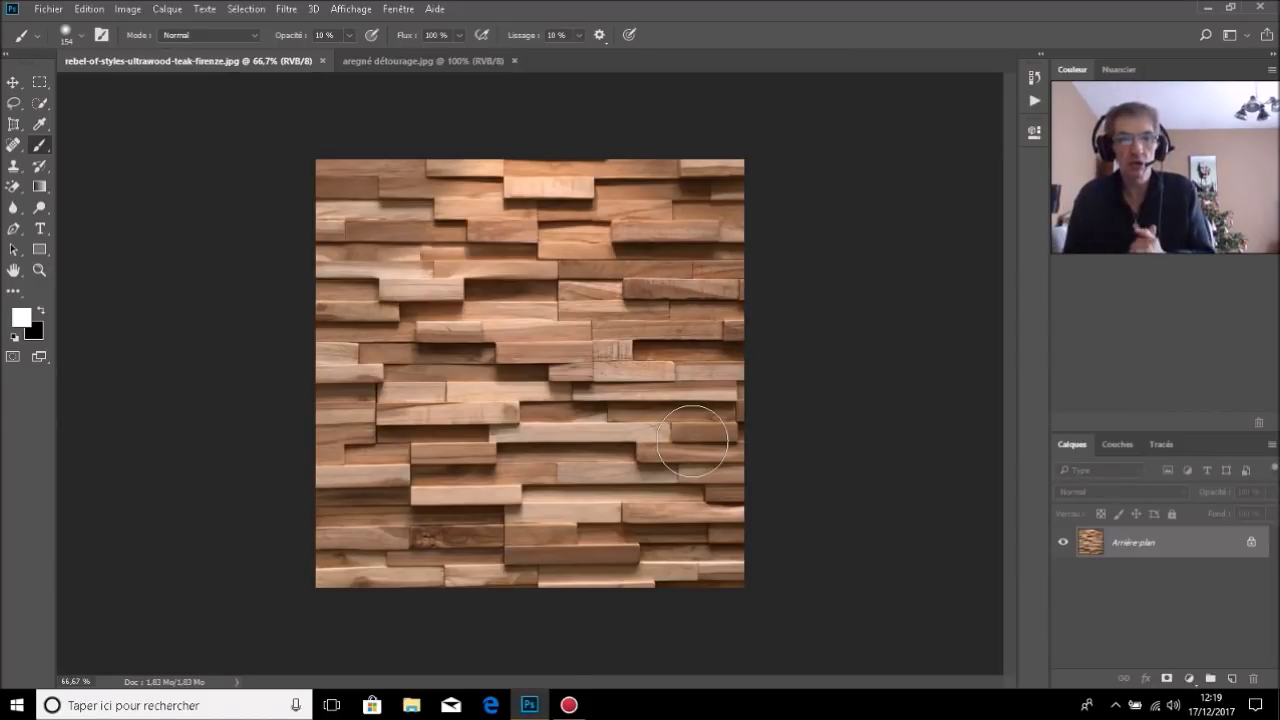
left_click(400, 64)
left_click(260, 62)
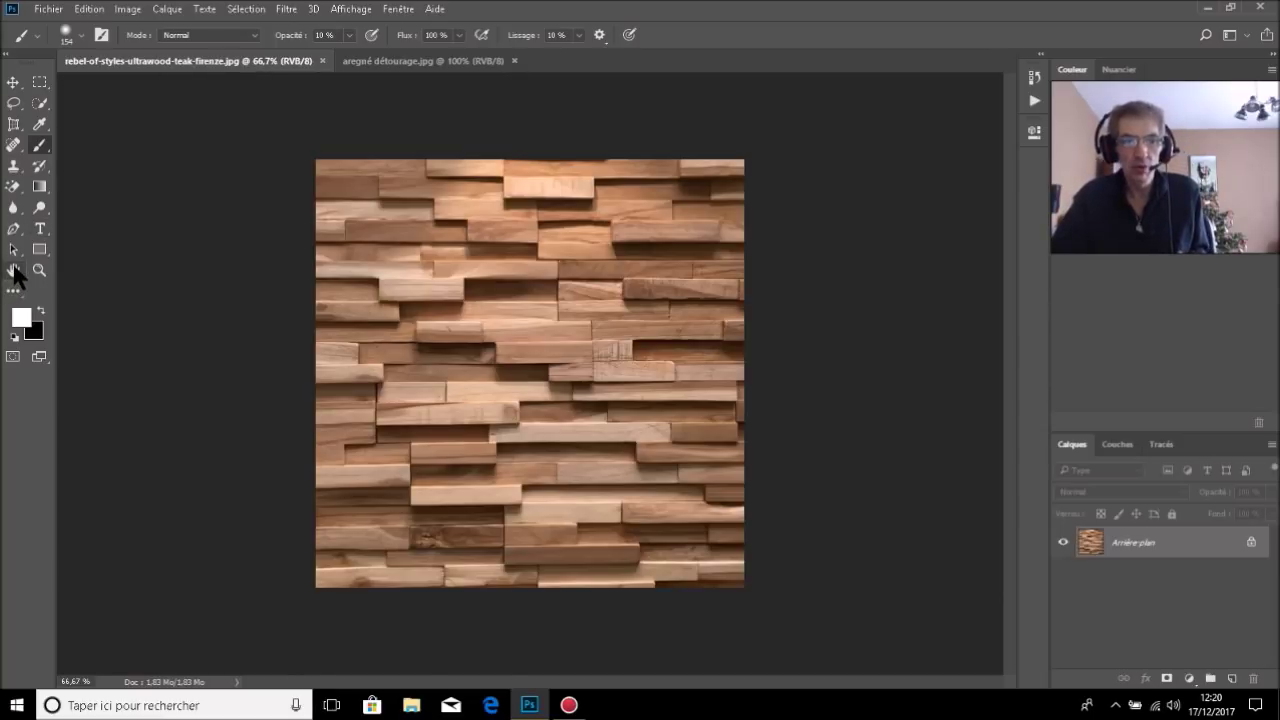
double_click(14, 270)
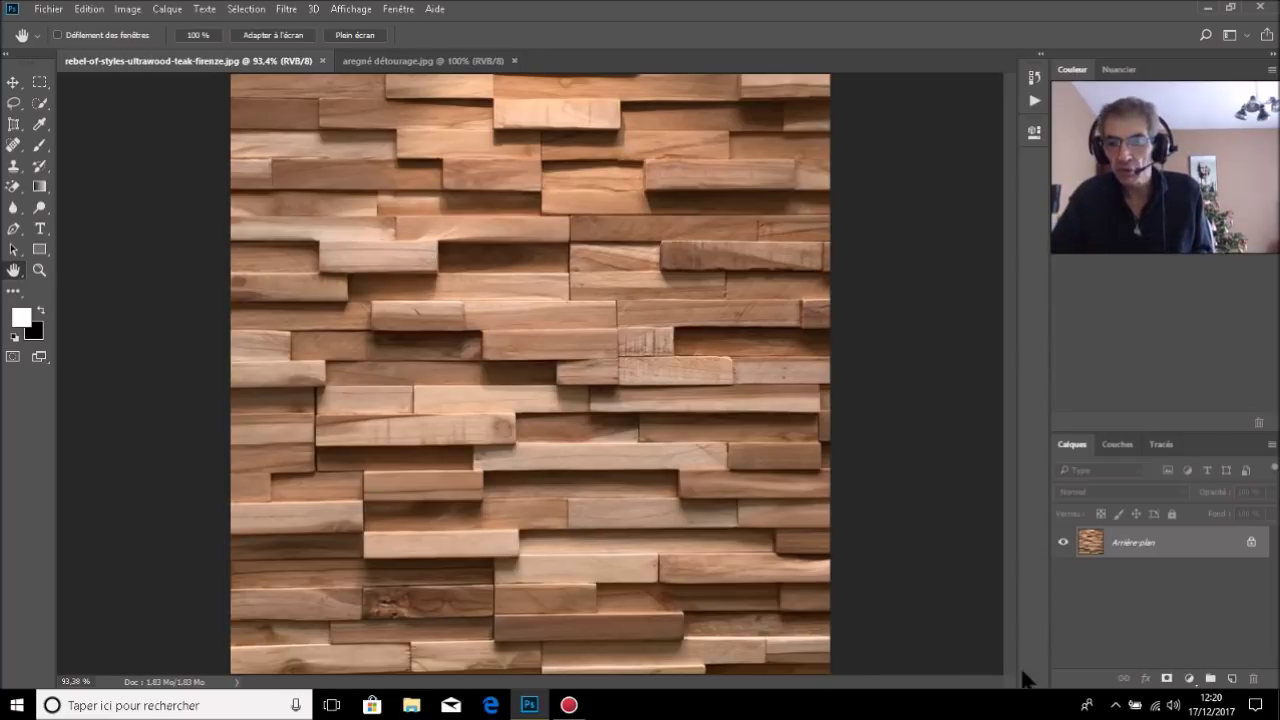
double_click(1221, 545)
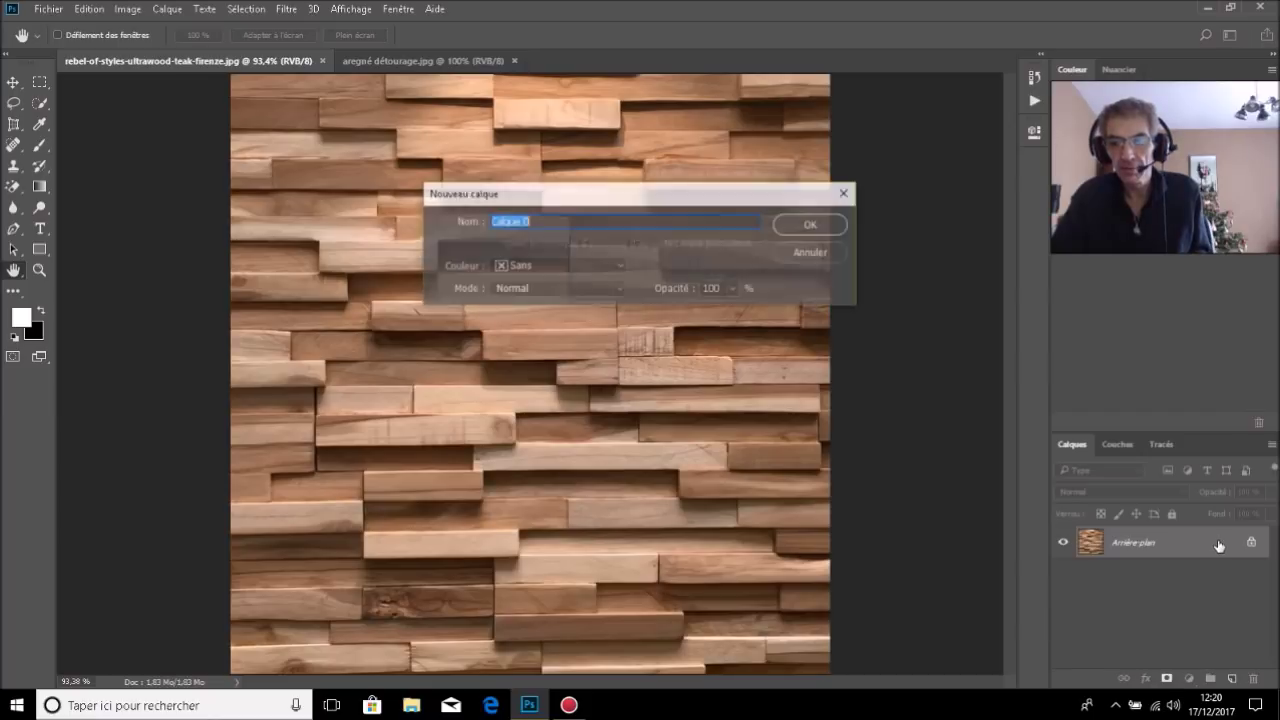
Step: Confirm the background as Calque 0 and open Image Size with proportions unlinked
left_click(817, 220)
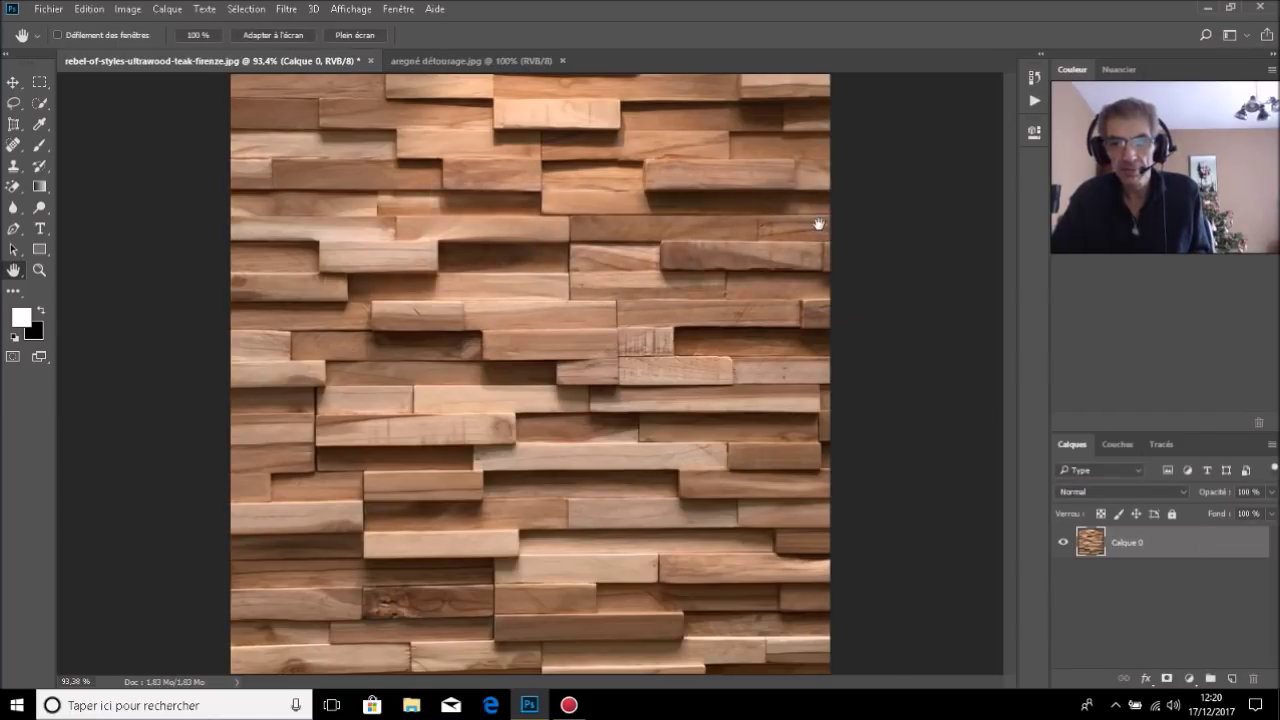
left_click(120, 9)
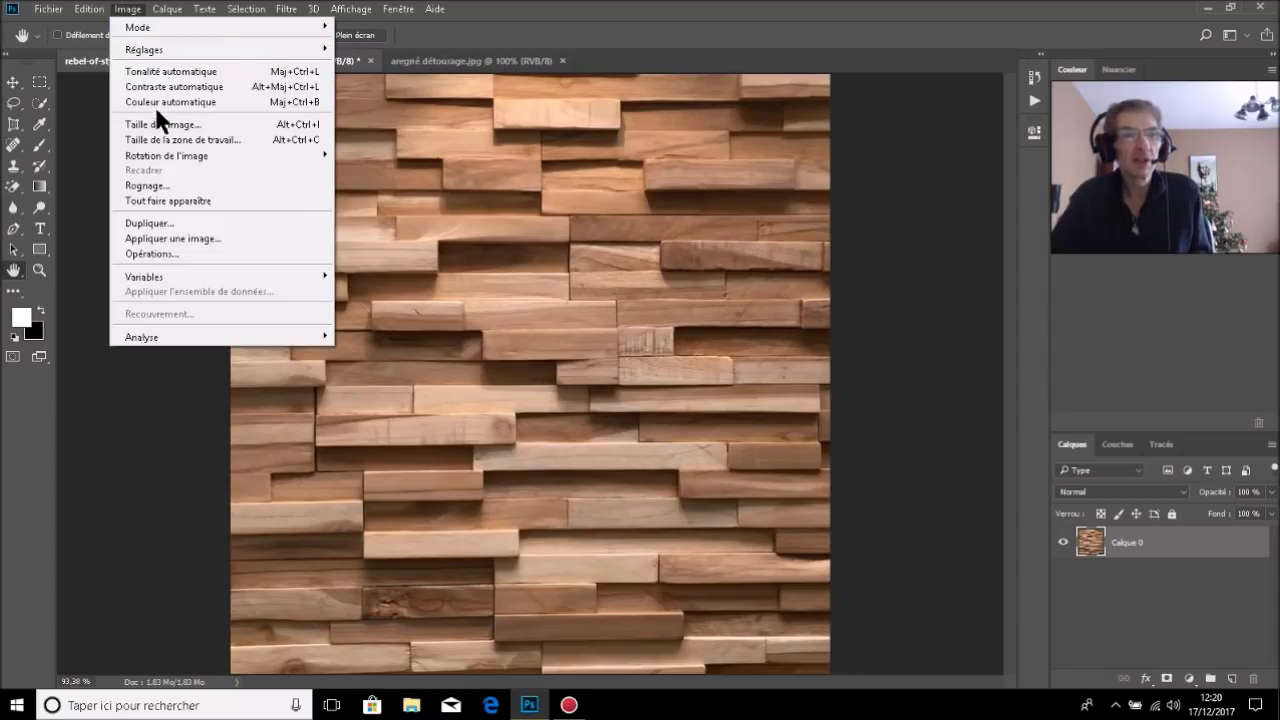
left_click(167, 128)
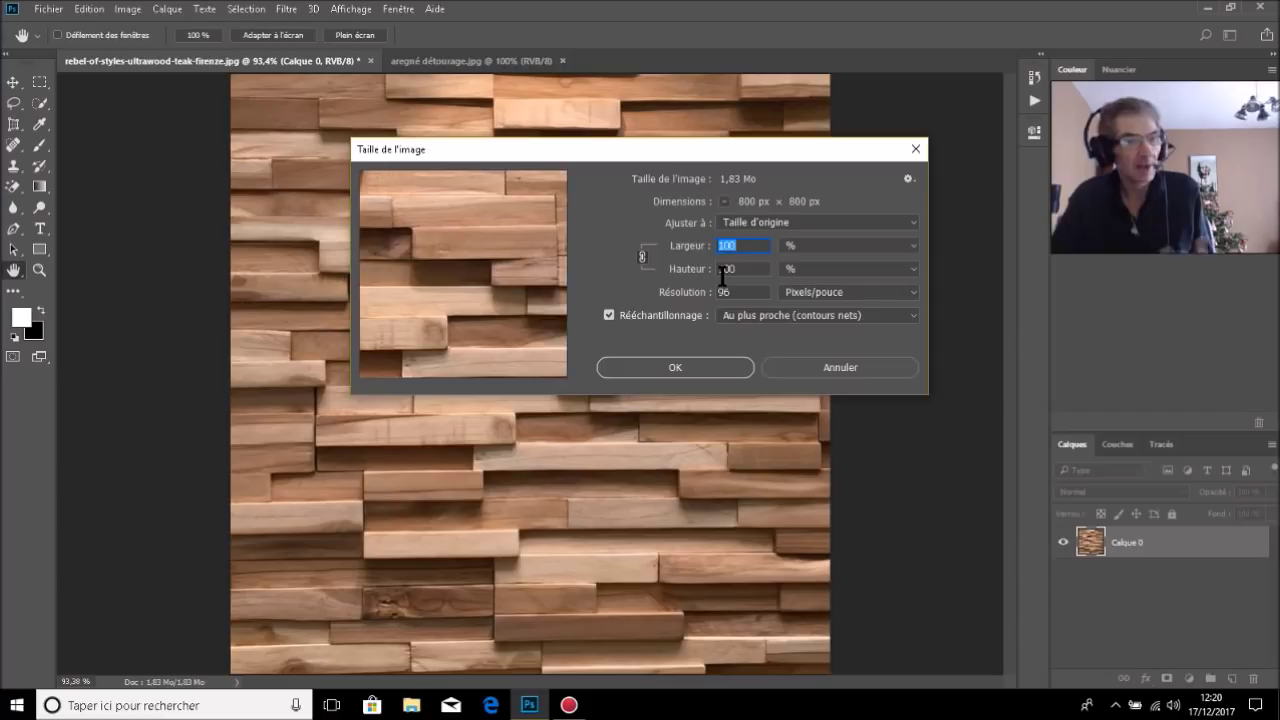
left_click(642, 257)
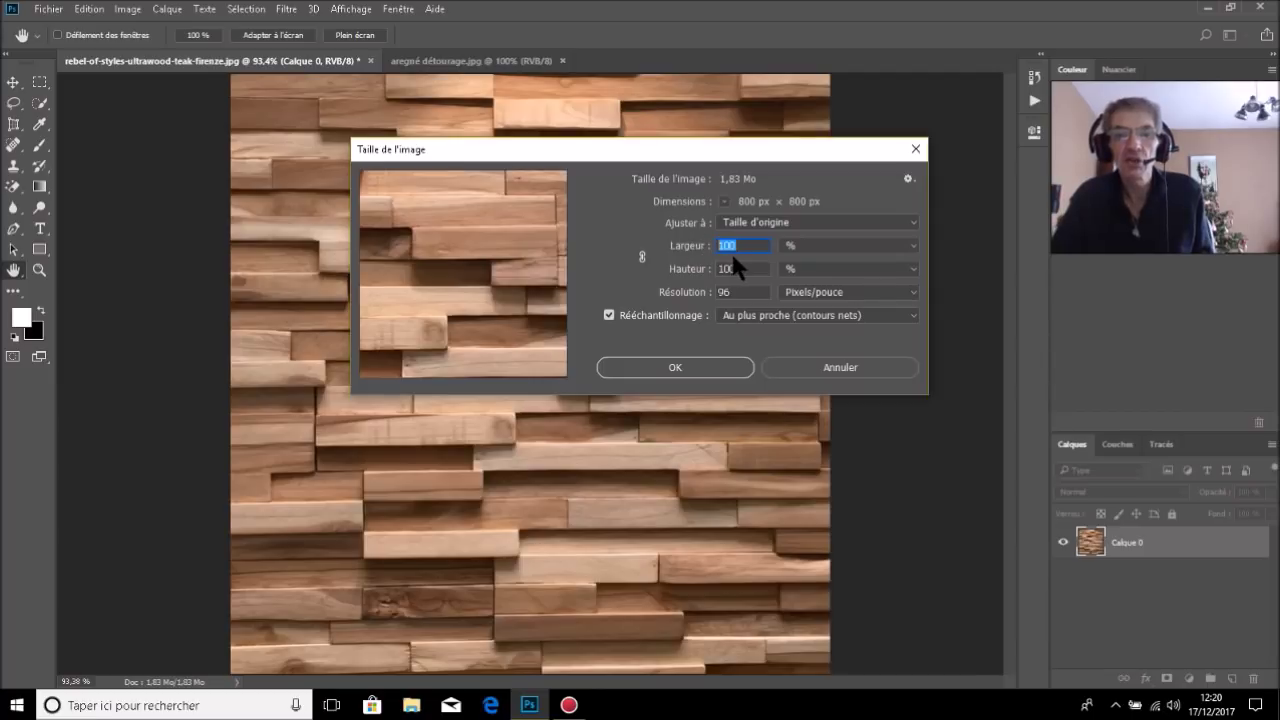
Step: Set the Image Size width to 300 % and height to 150 % (2400 × 1200 px)
type("300")
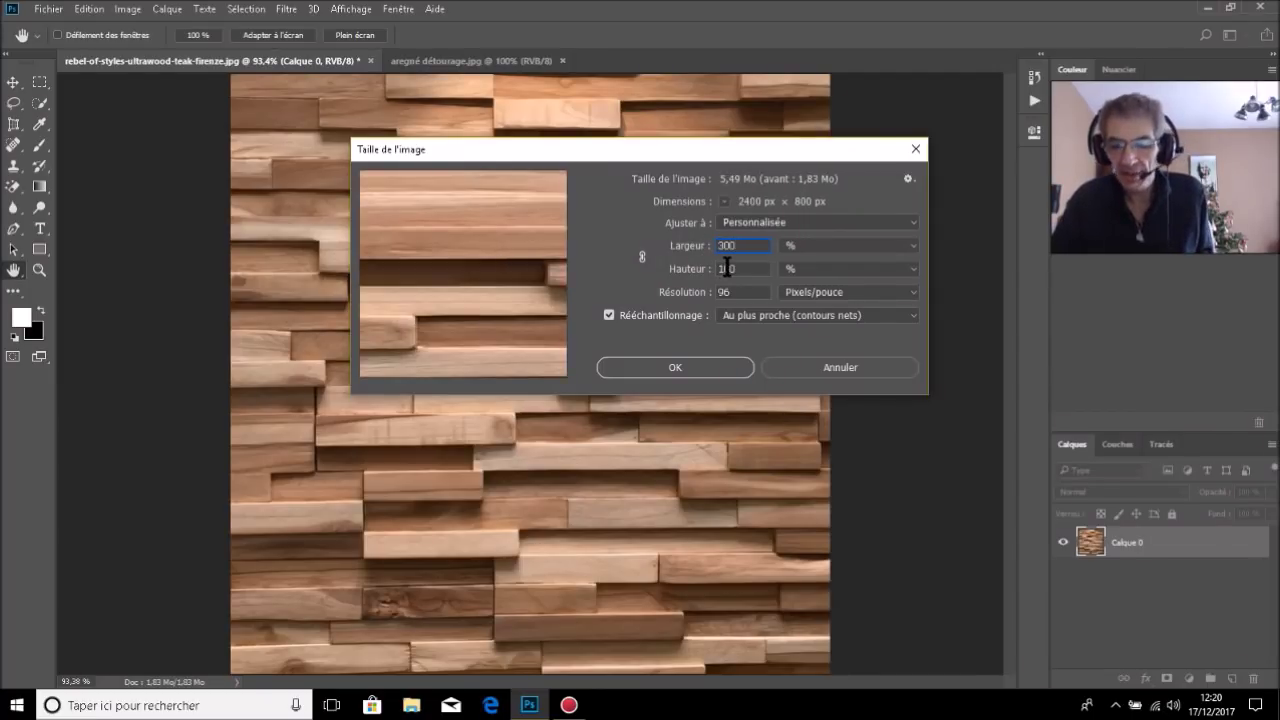
type("1")
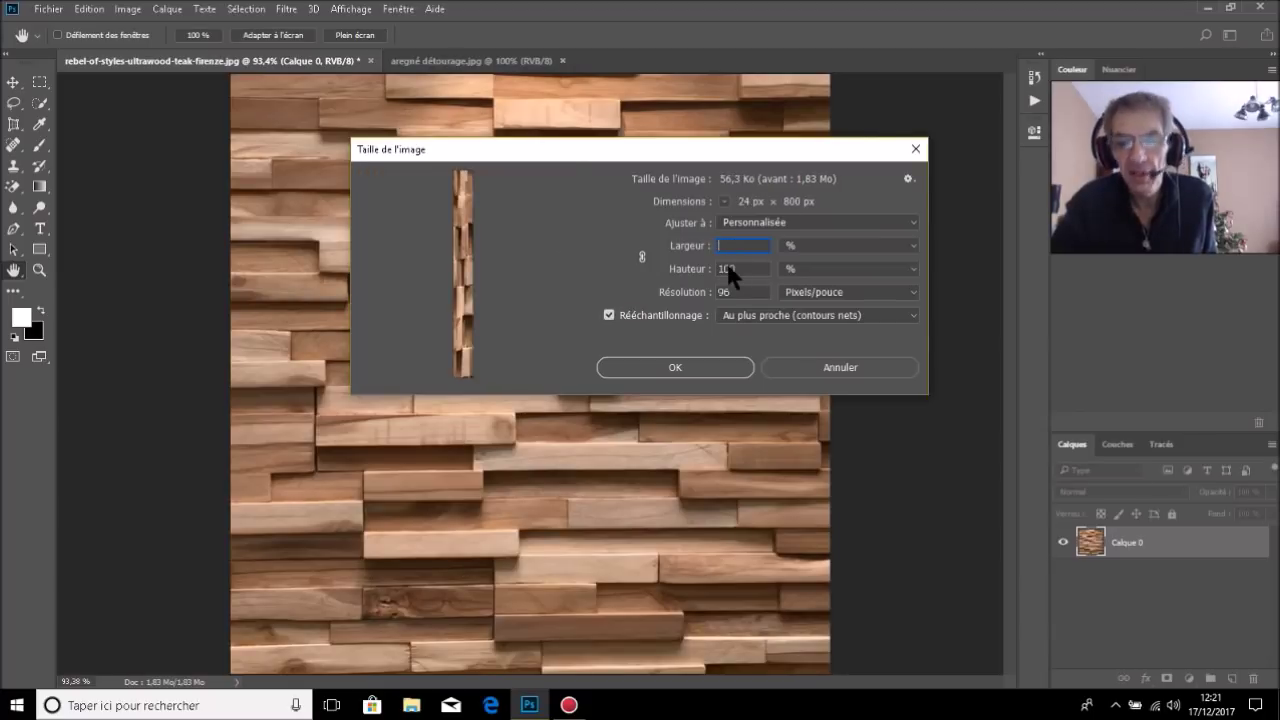
type("00")
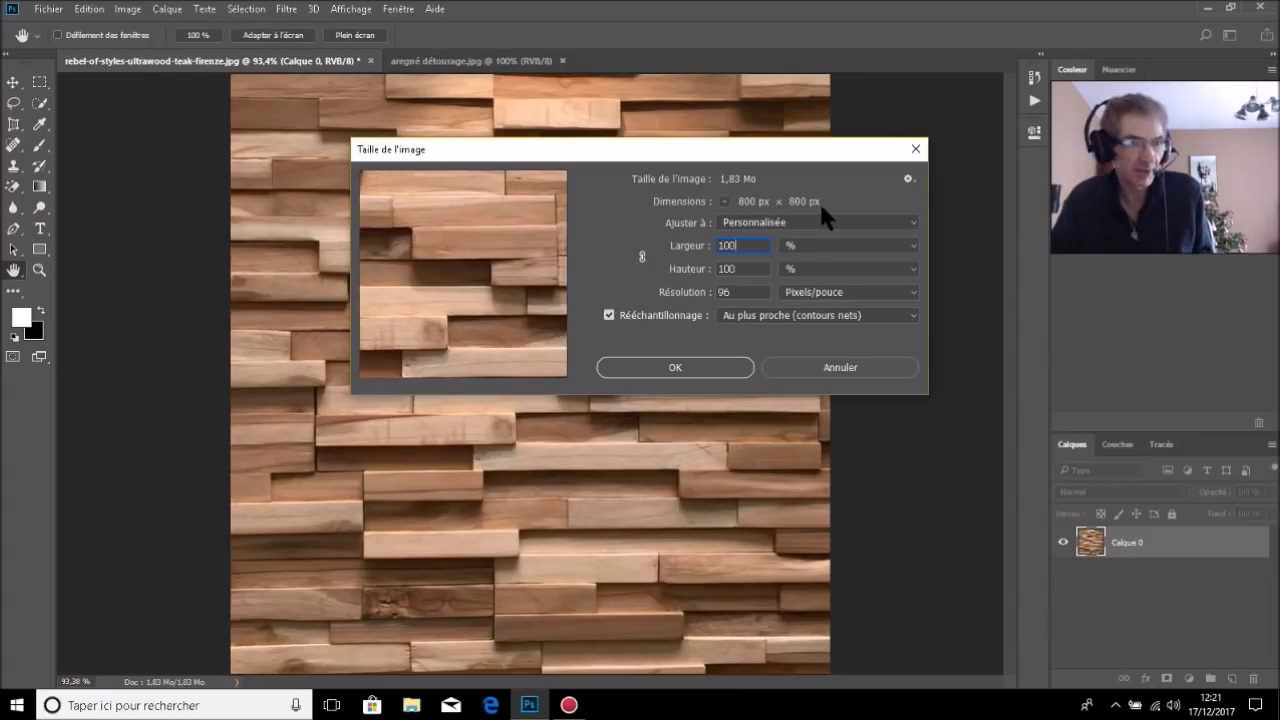
left_click_drag(741, 248, 704, 247)
type("300")
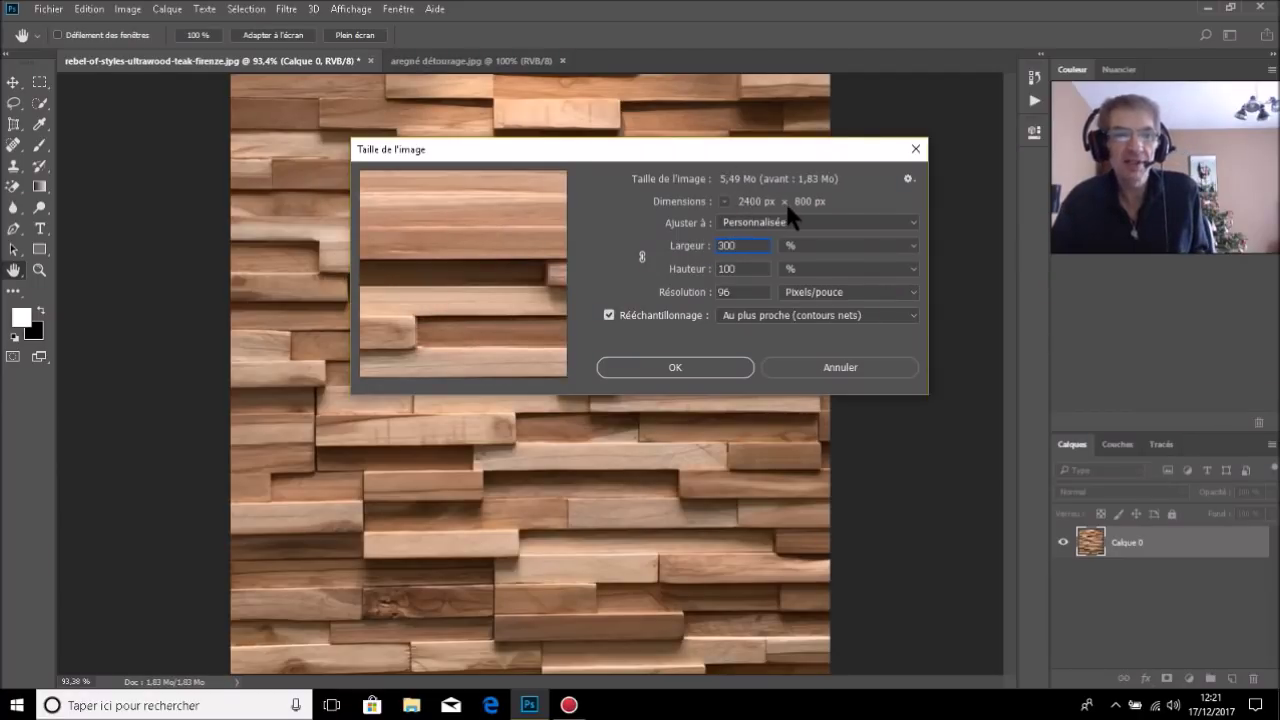
left_click_drag(731, 270, 700, 270)
type("150")
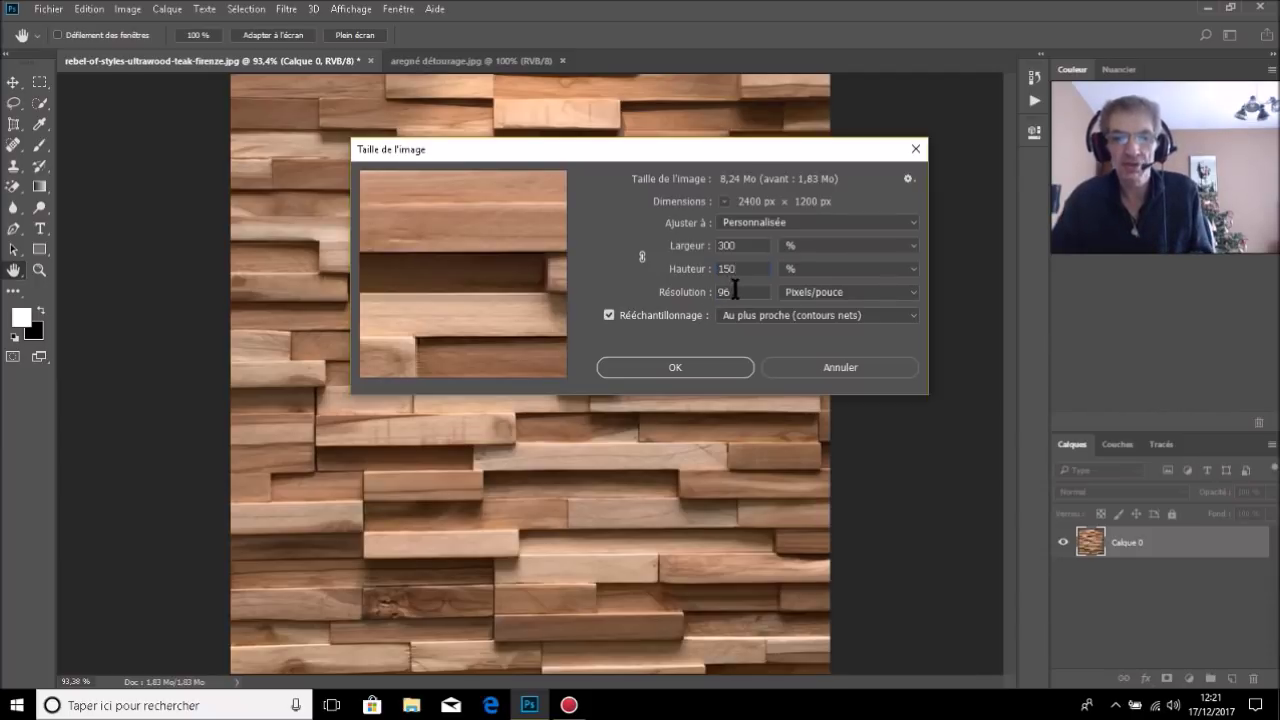
left_click_drag(744, 292, 670, 291)
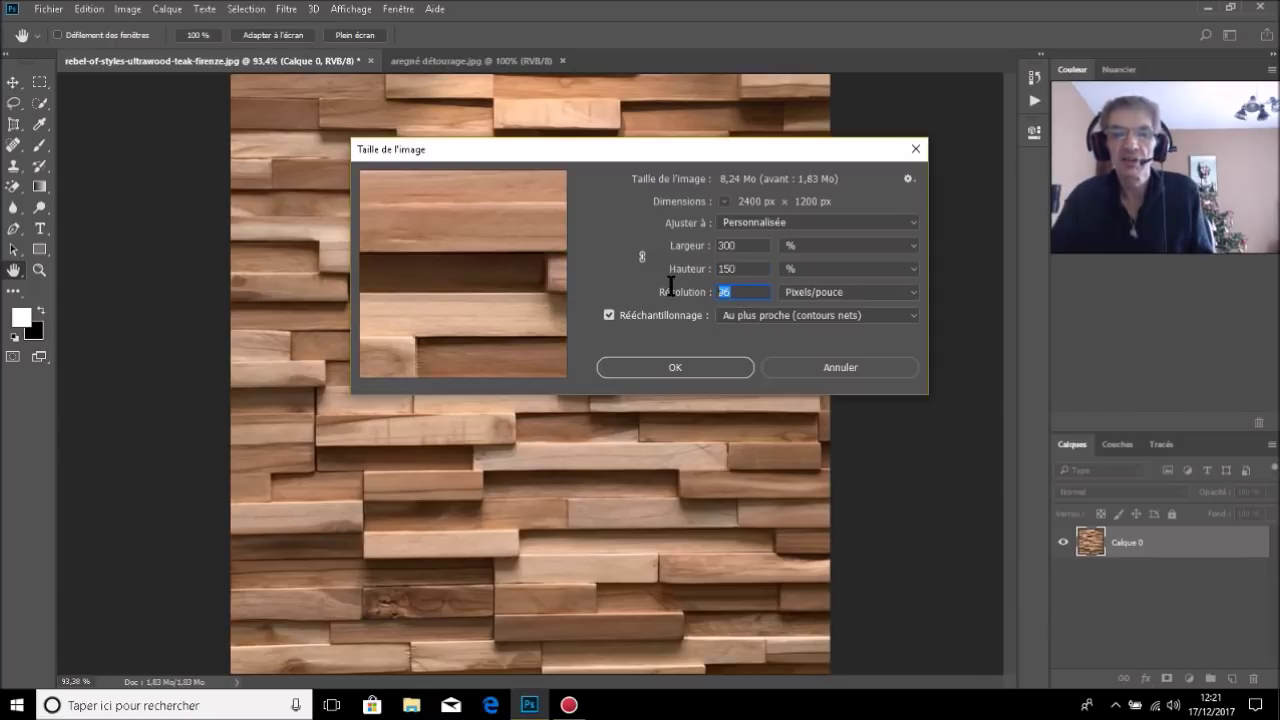
Step: Set resolution to 73 ppi with Au plus proche (contours nets) resampling and apply the resize
type("300")
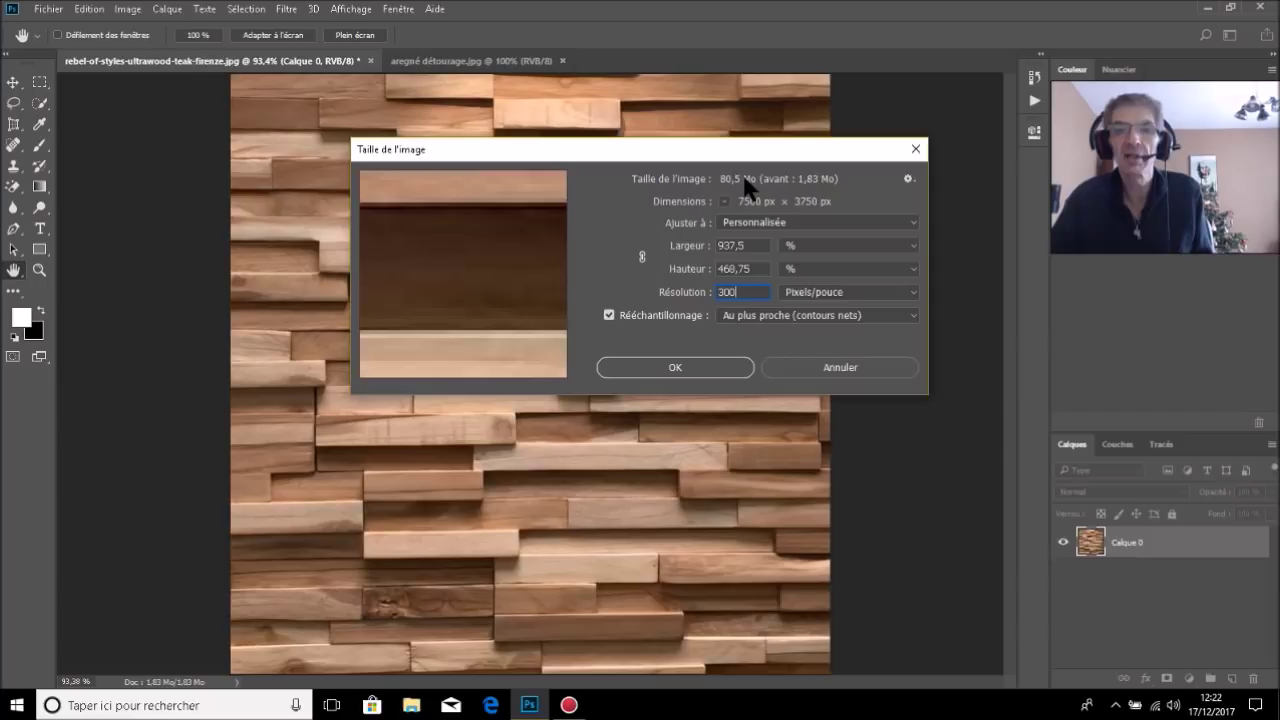
left_click_drag(743, 292, 705, 292)
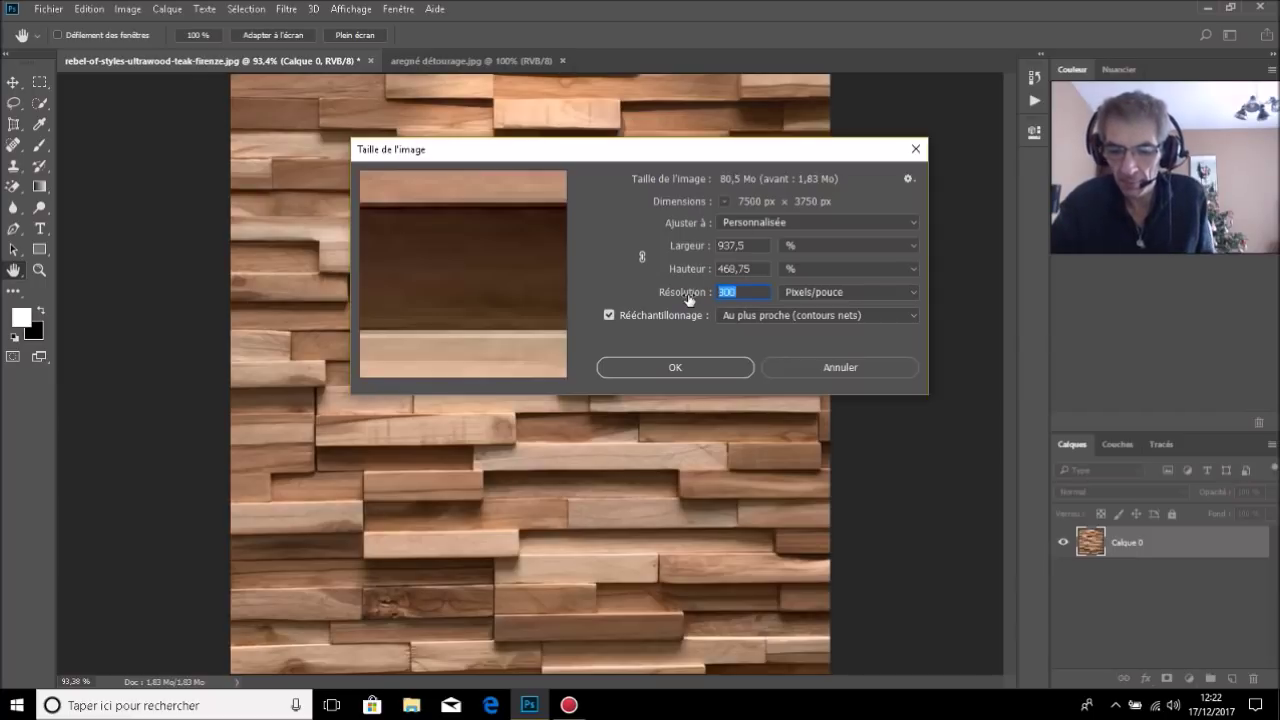
type("73")
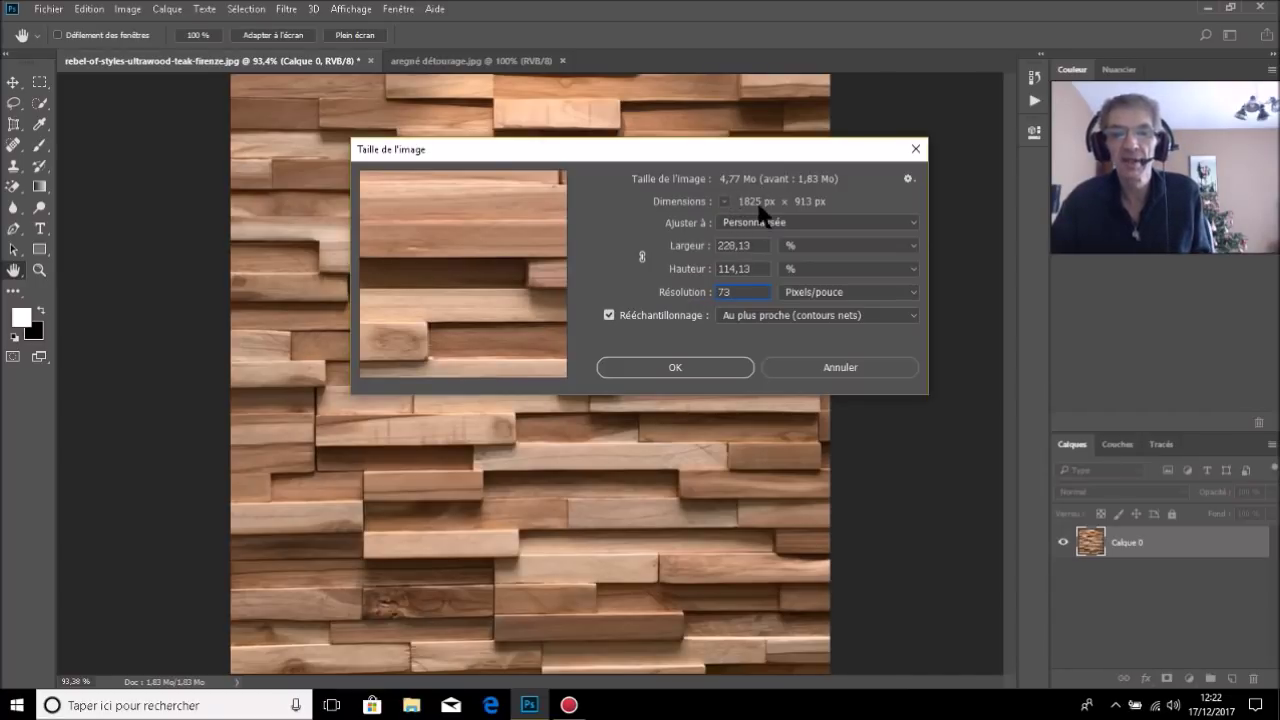
left_click(856, 315)
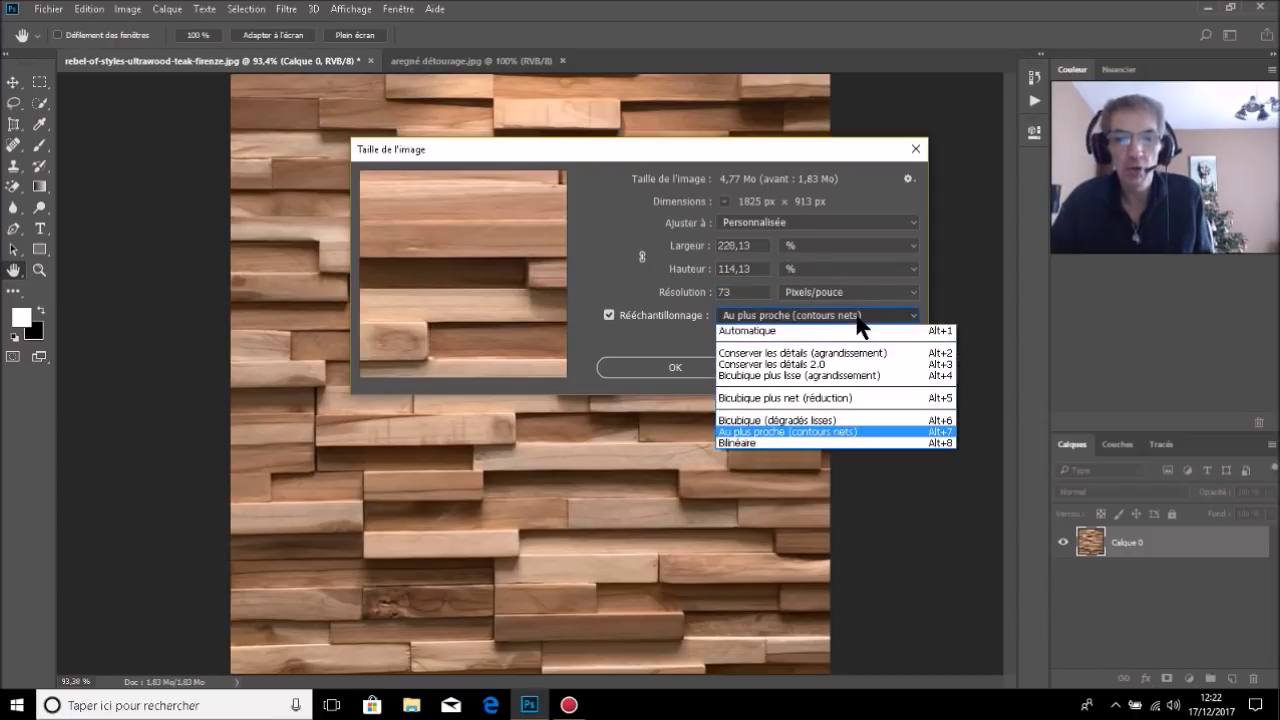
left_click(797, 431)
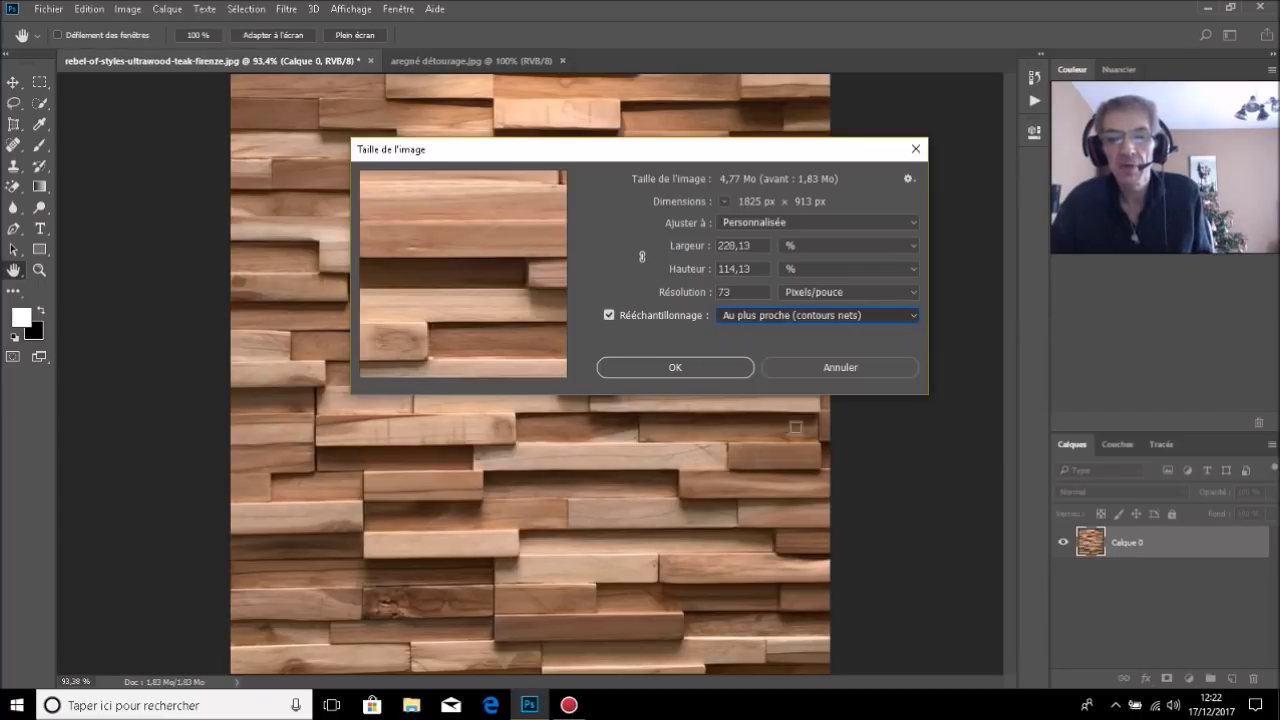
left_click(720, 358)
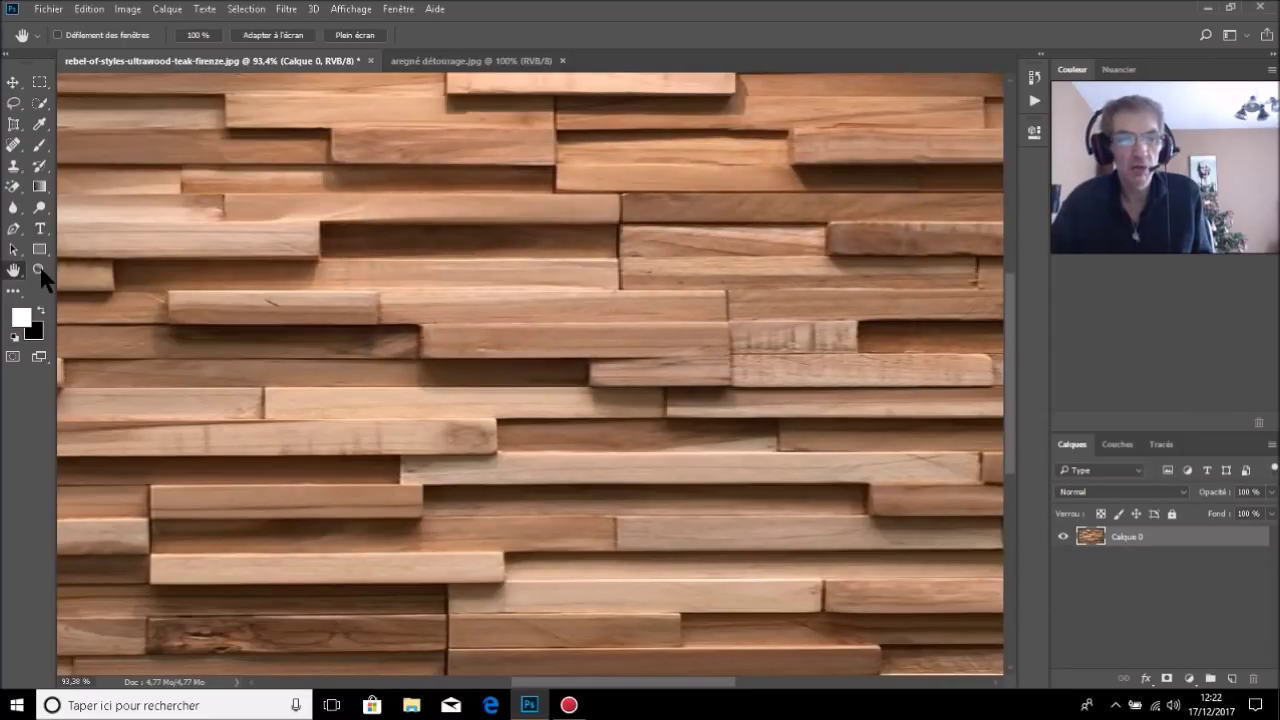
Step: Fit the resized wood wall to the window and bring up the Edition > Transformation commands
double_click(14, 270)
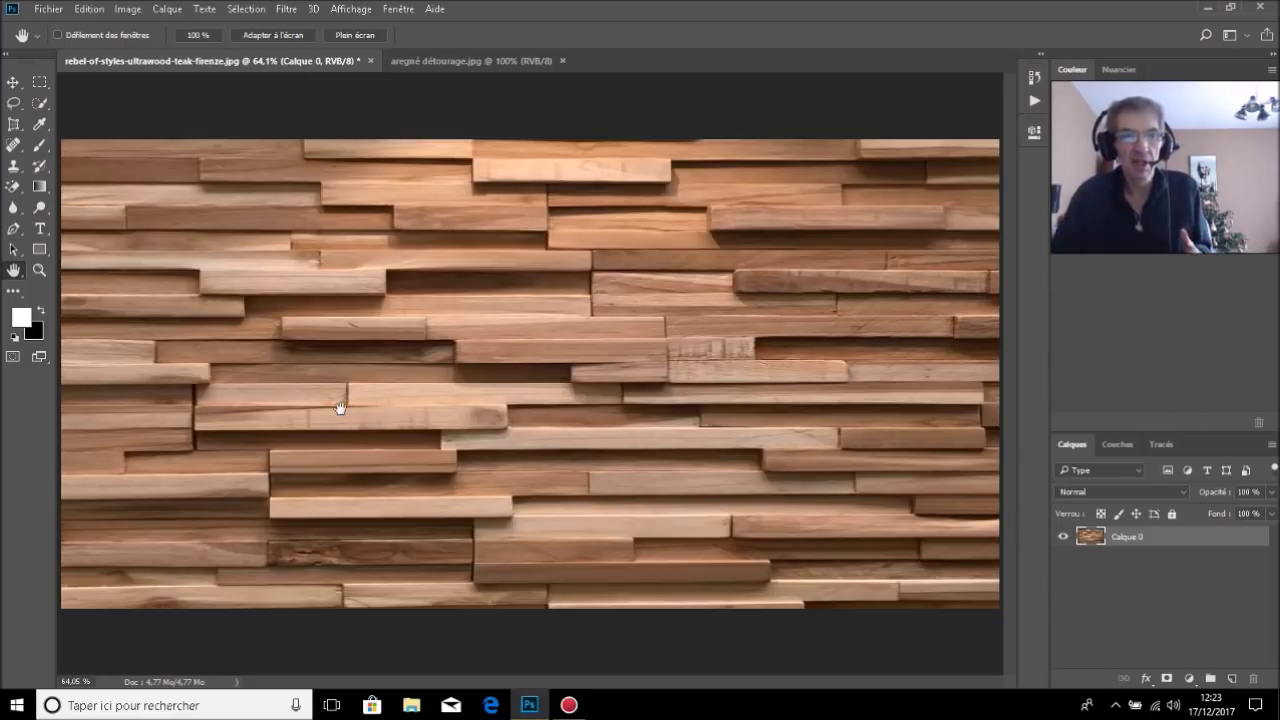
left_click(88, 9)
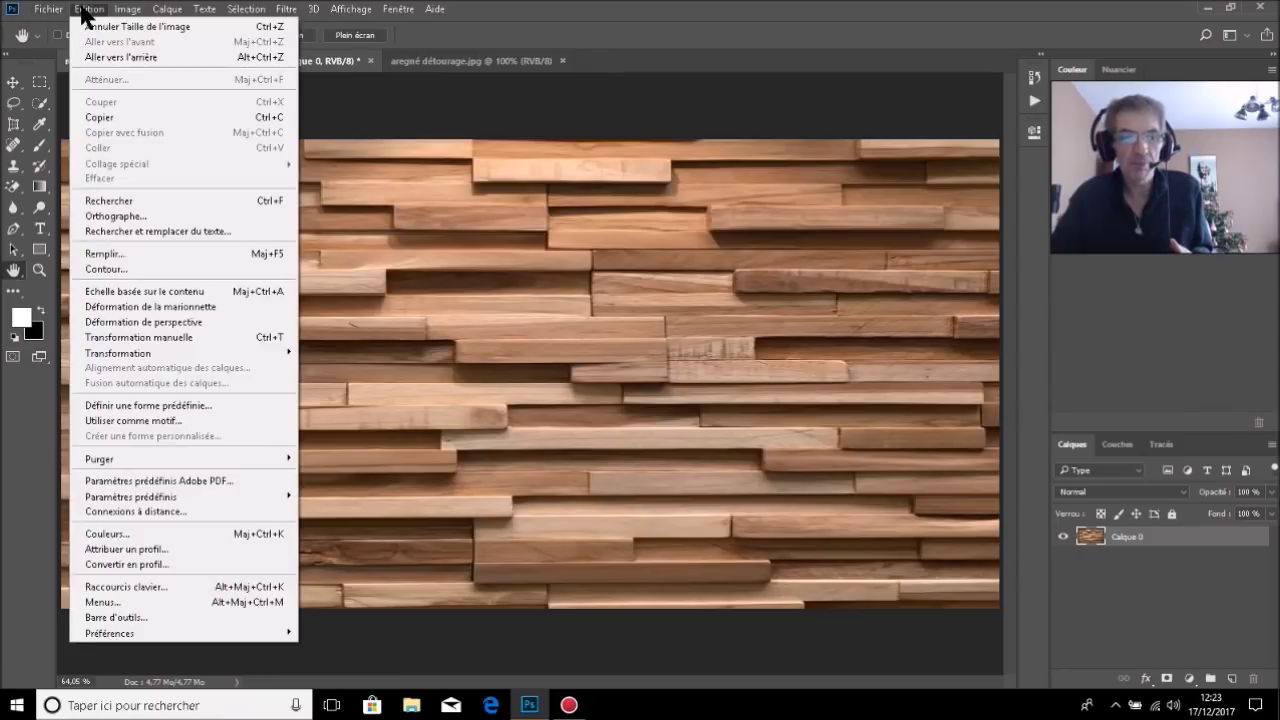
mouse_move(118, 353)
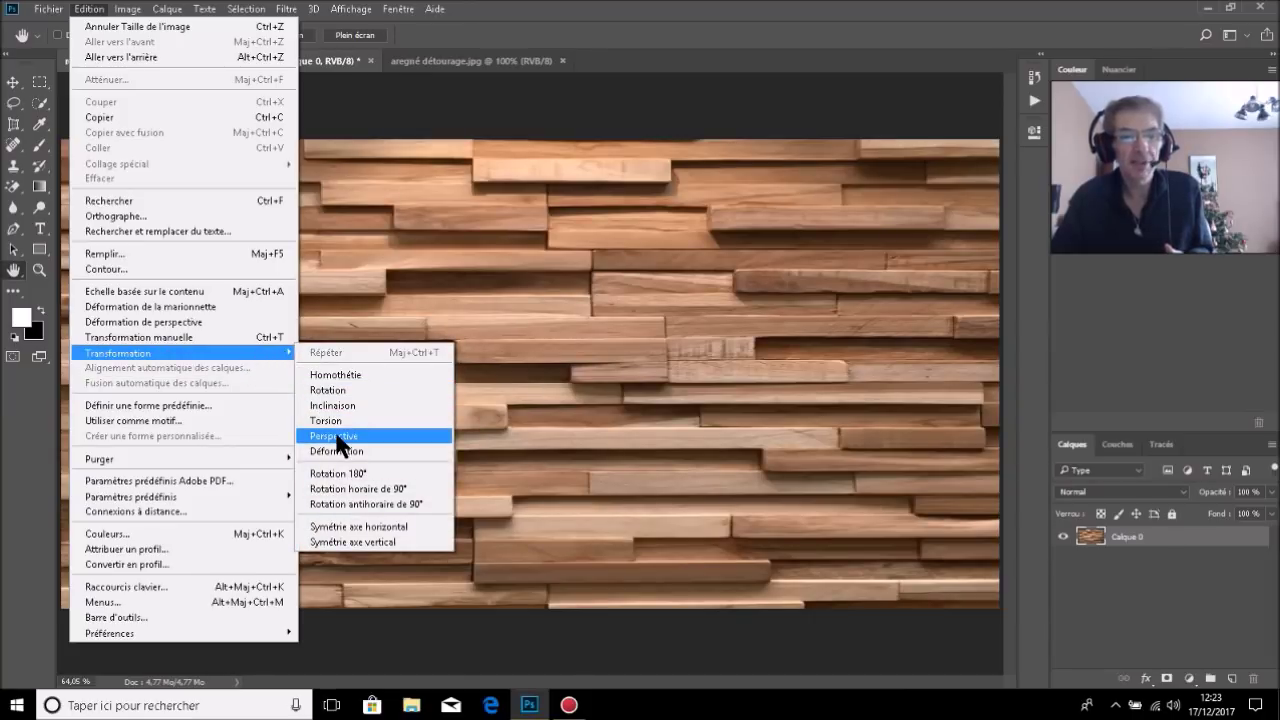
Step: Apply a Perspective transform raising the wall's top-left corner, commit it, and fit to window
left_click(337, 438)
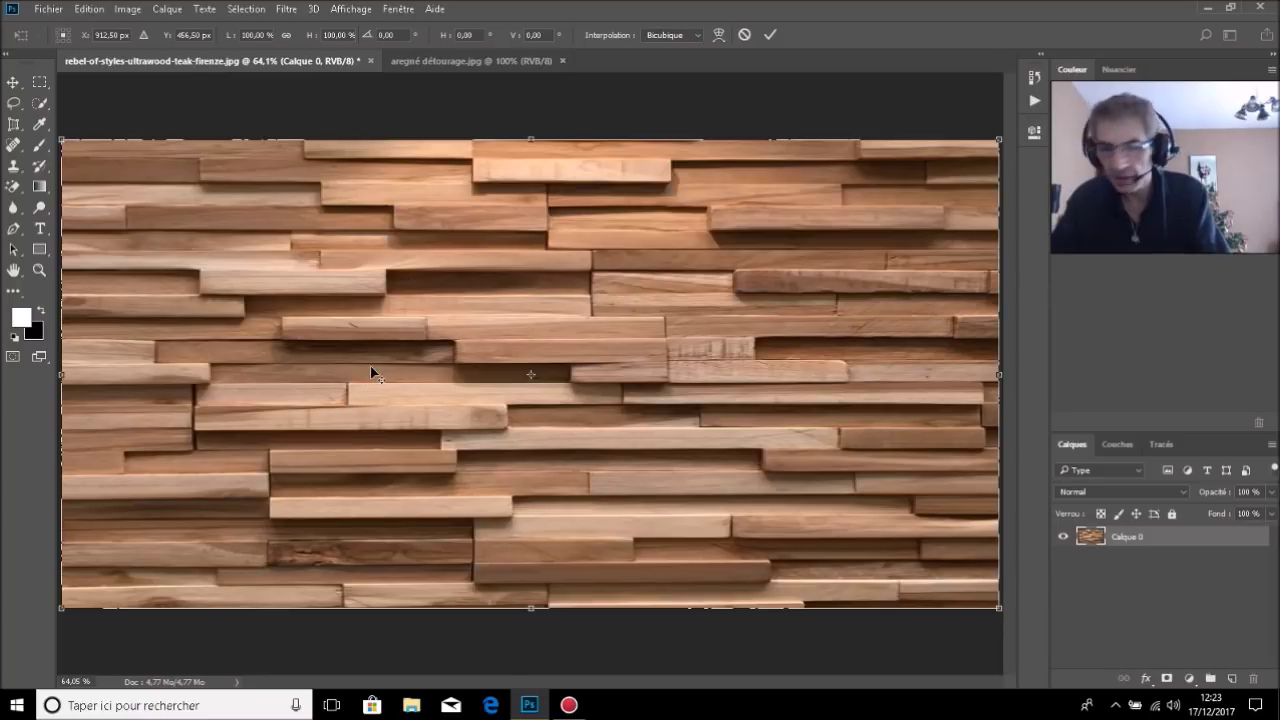
scroll(370, 364, "down", 1)
scroll(370, 366, "down", 2)
scroll(371, 366, "down", 1)
scroll(372, 364, "up", 5)
scroll(374, 364, "down", 3)
scroll(379, 362, "down", 3)
scroll(381, 360, "up", 4)
scroll(384, 359, "down", 2)
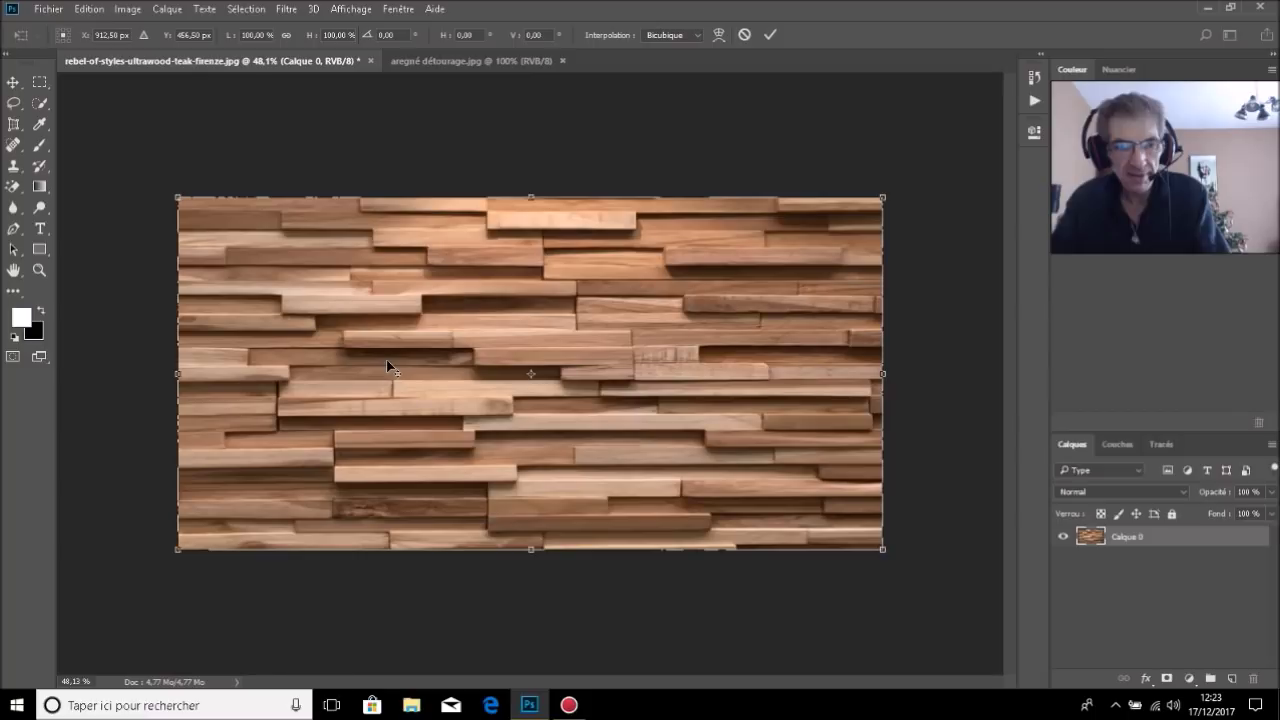
scroll(386, 360, "up", 1)
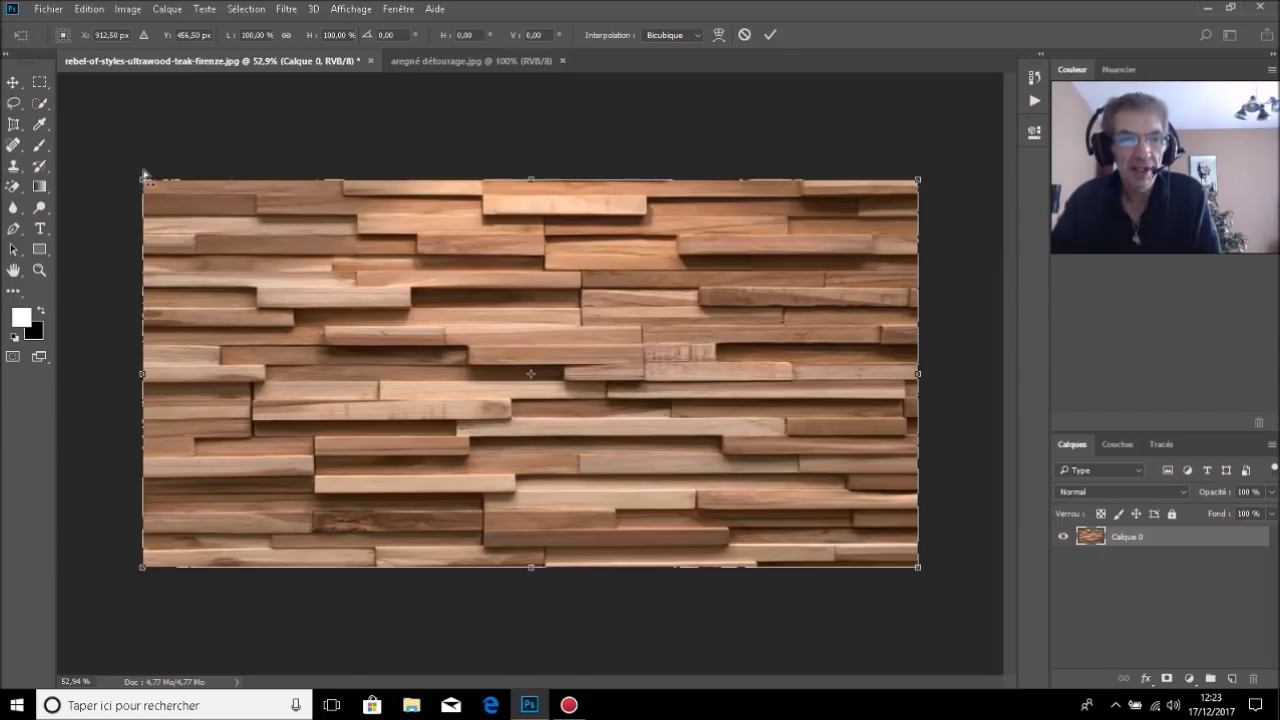
left_click_drag(143, 184, 152, 98)
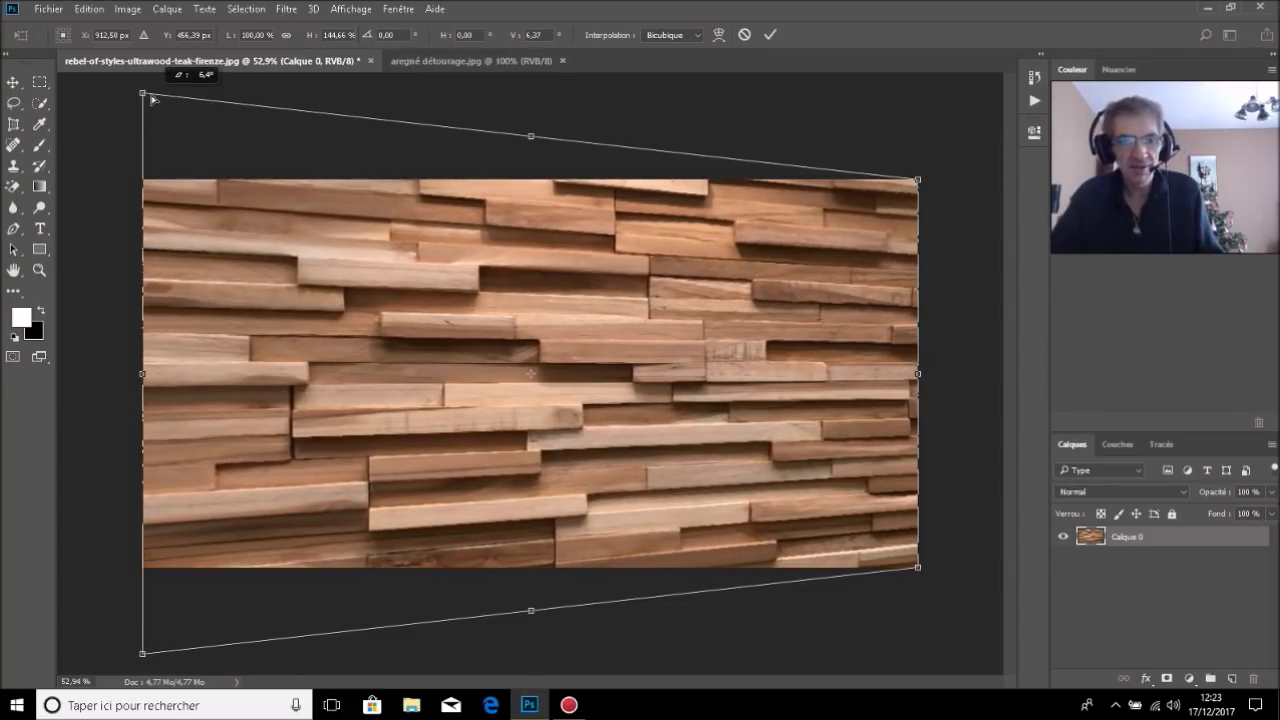
left_click_drag(153, 99, 153, 94)
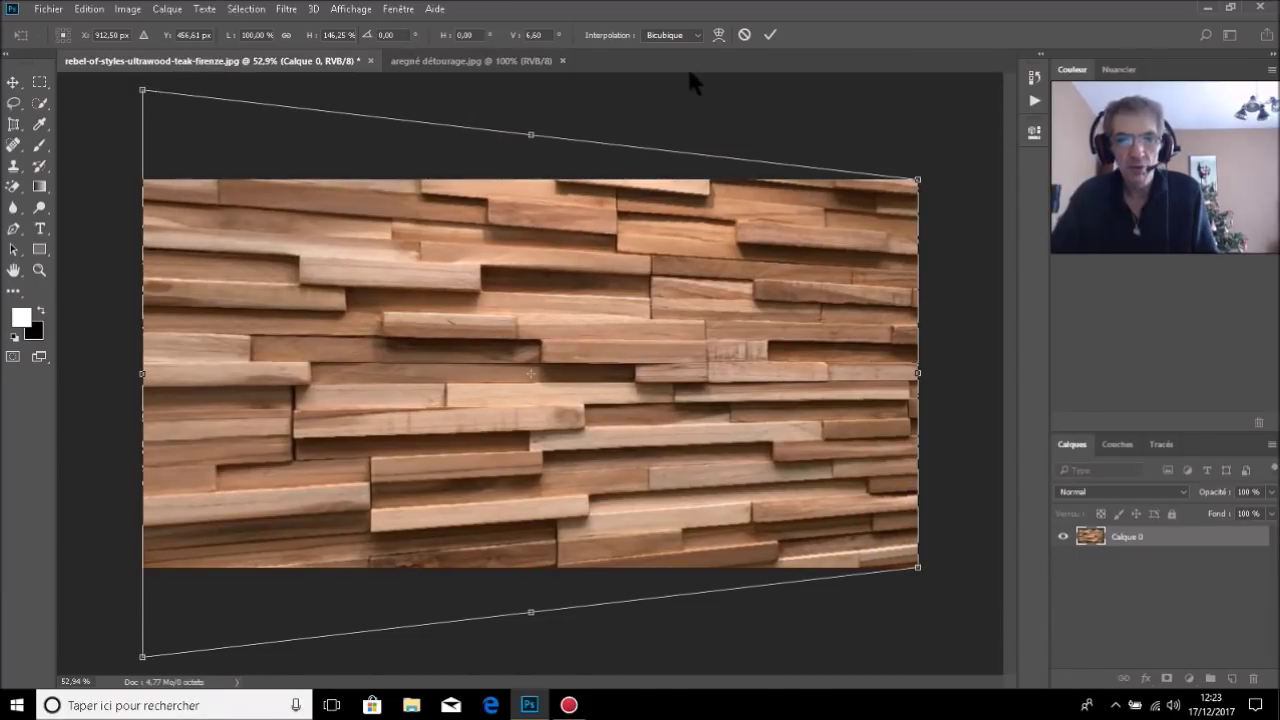
left_click(772, 34)
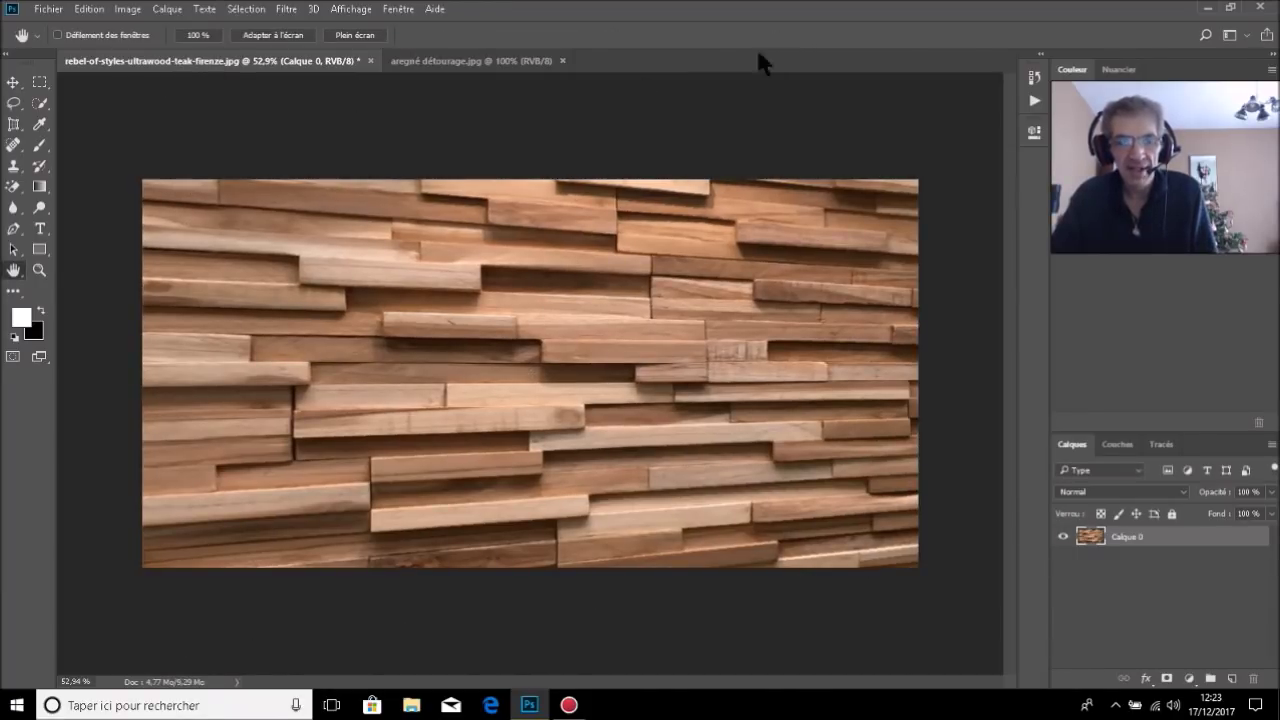
double_click(13, 271)
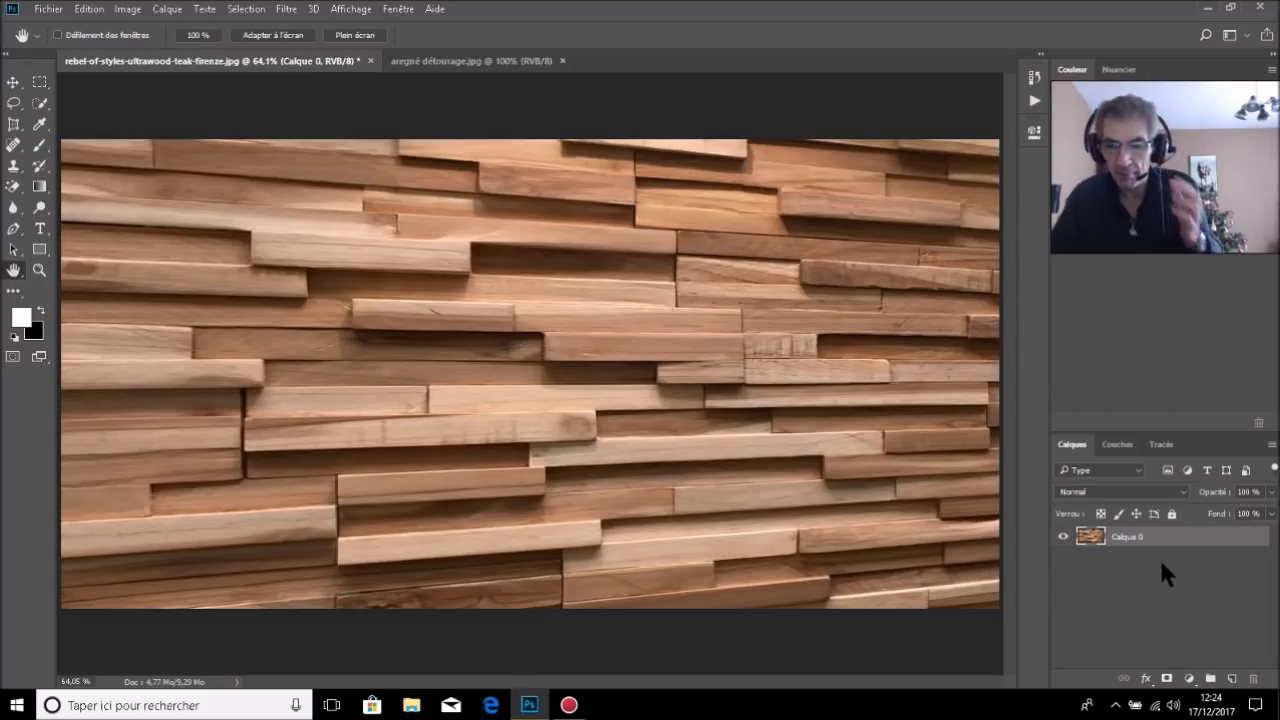
left_click(1231, 680)
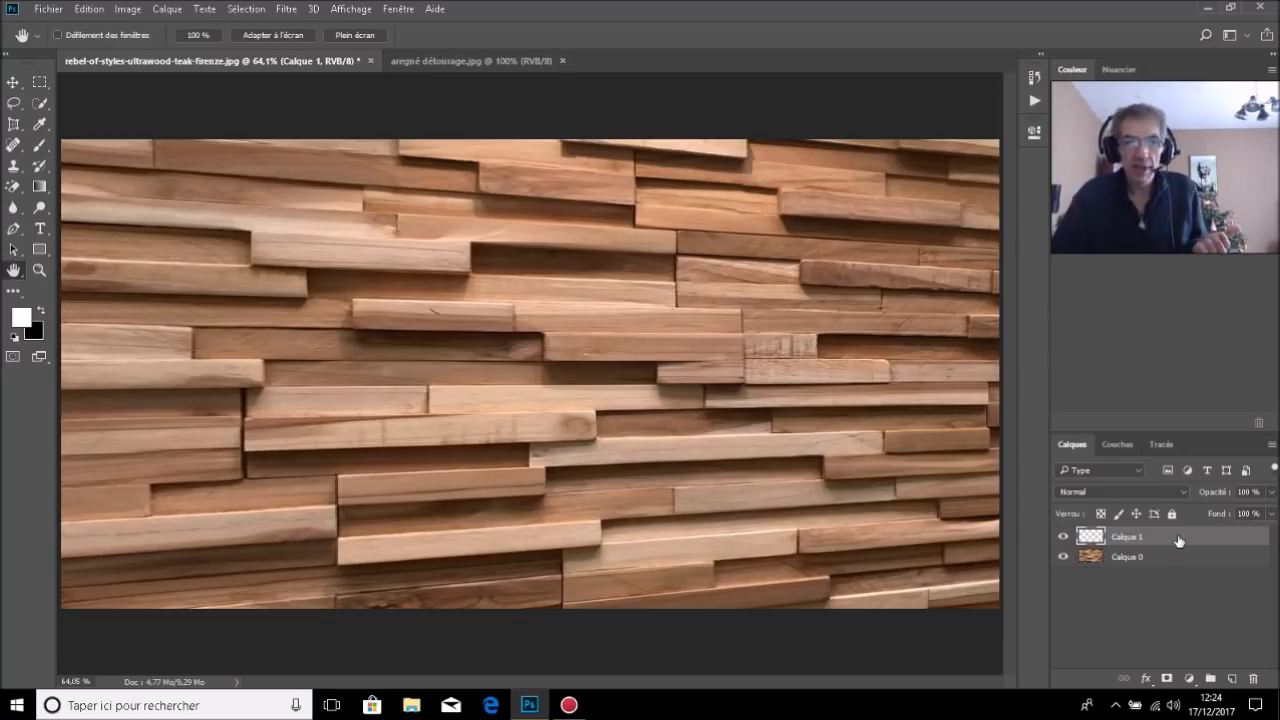
Step: Select the Gradient tool with black foreground and white background colours
left_click(38, 186)
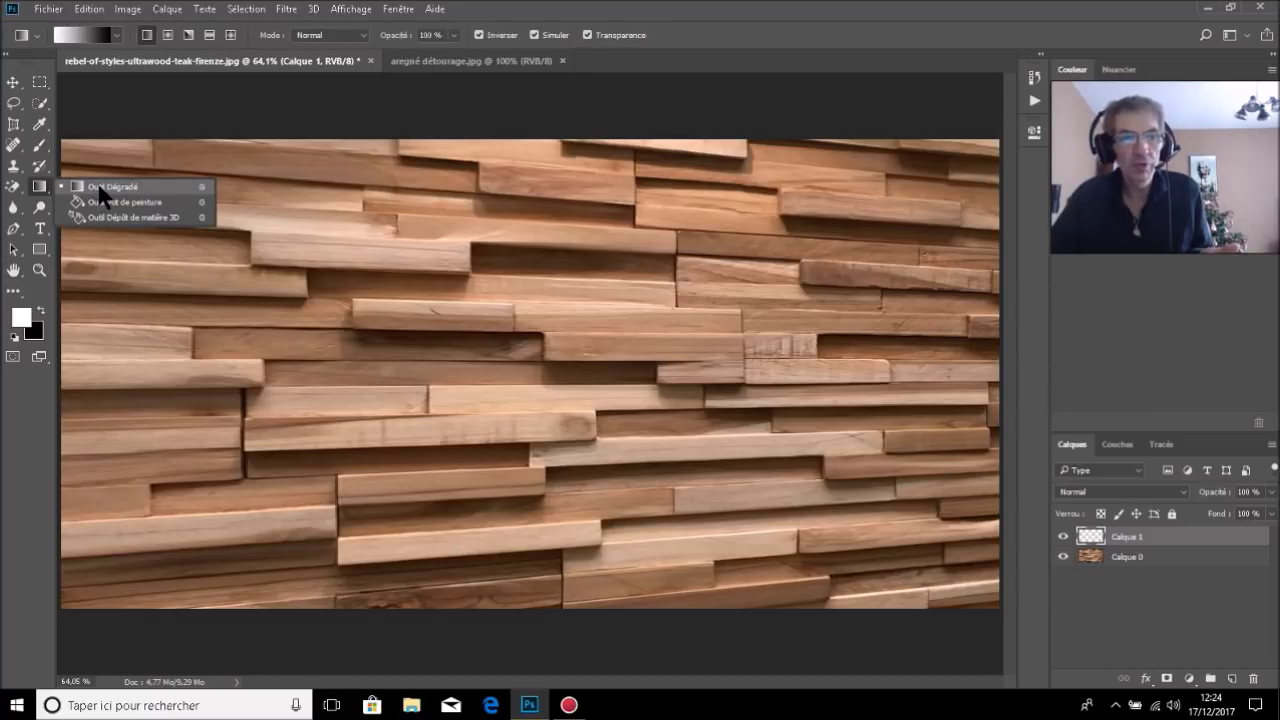
left_click(97, 186)
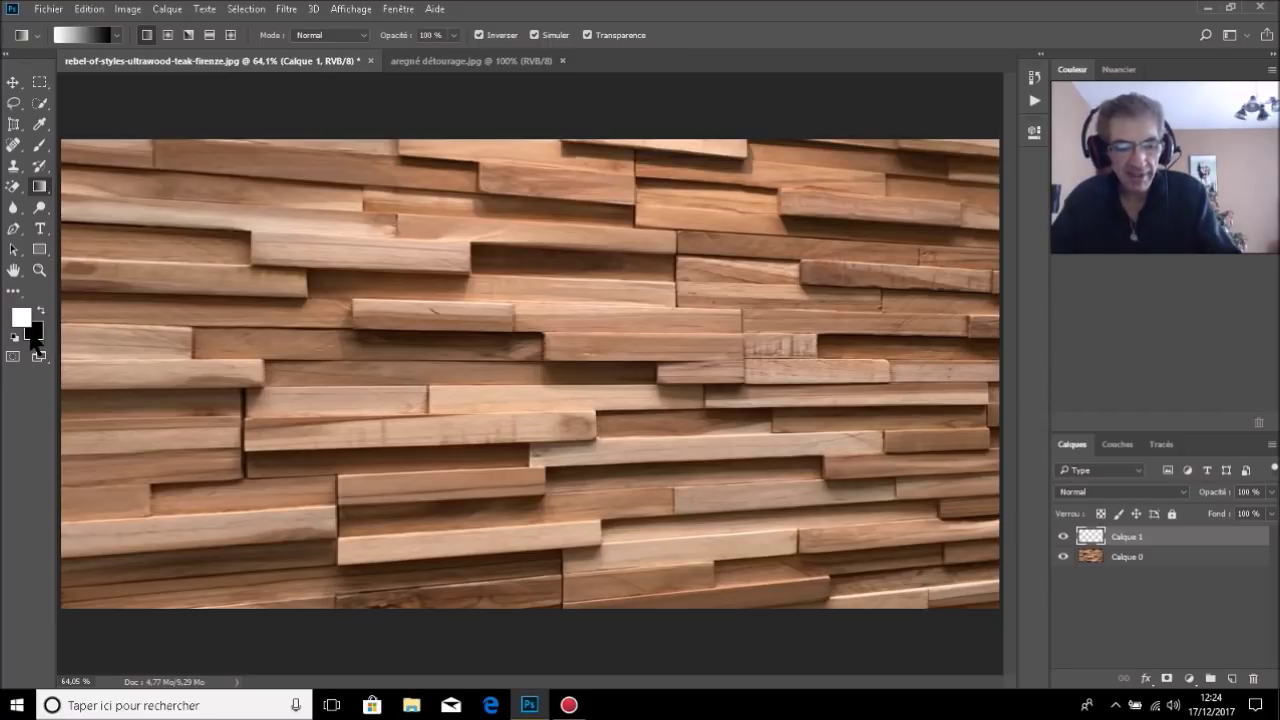
key("x")
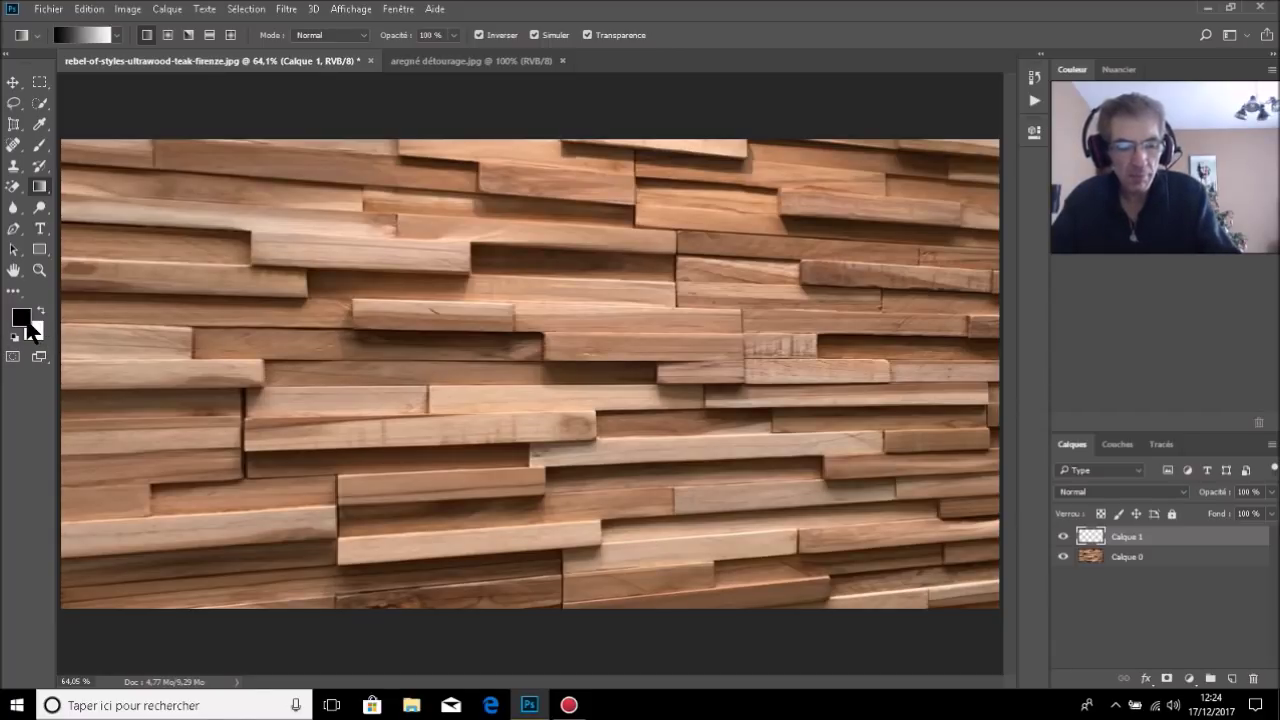
key("x")
key("x")
key("x")
key("x")
key("x")
key("x")
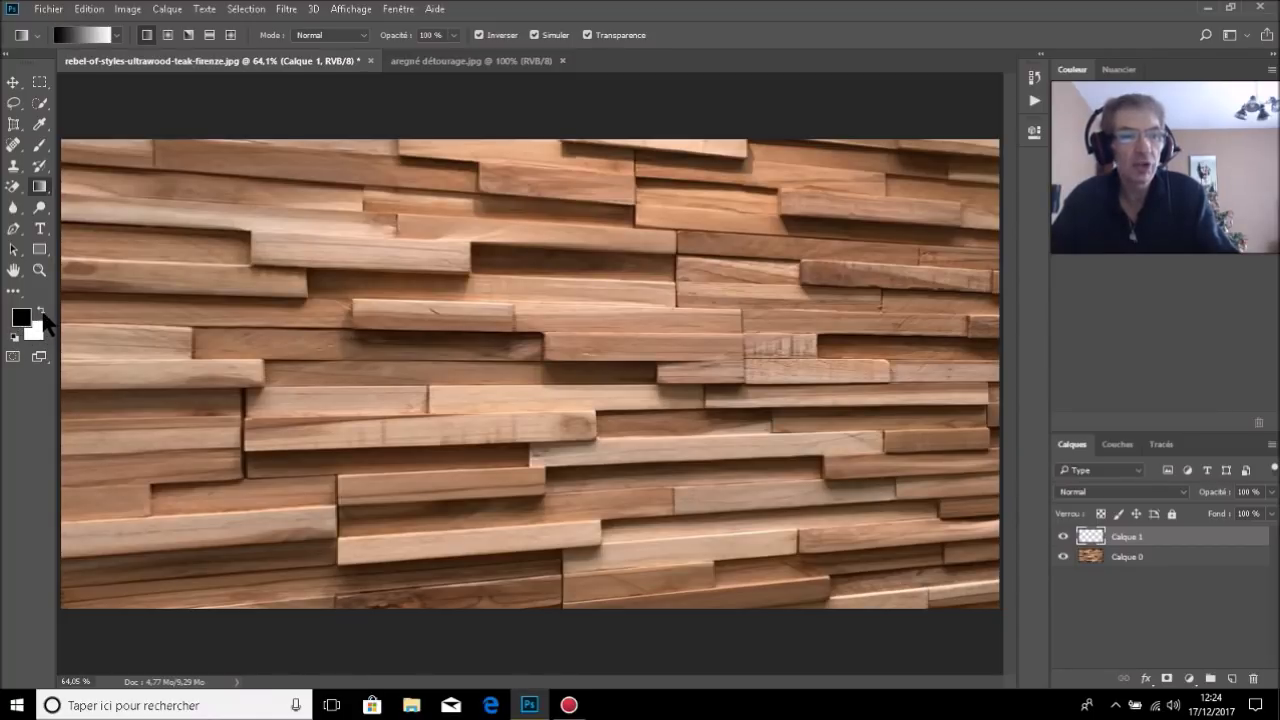
left_click(41, 310)
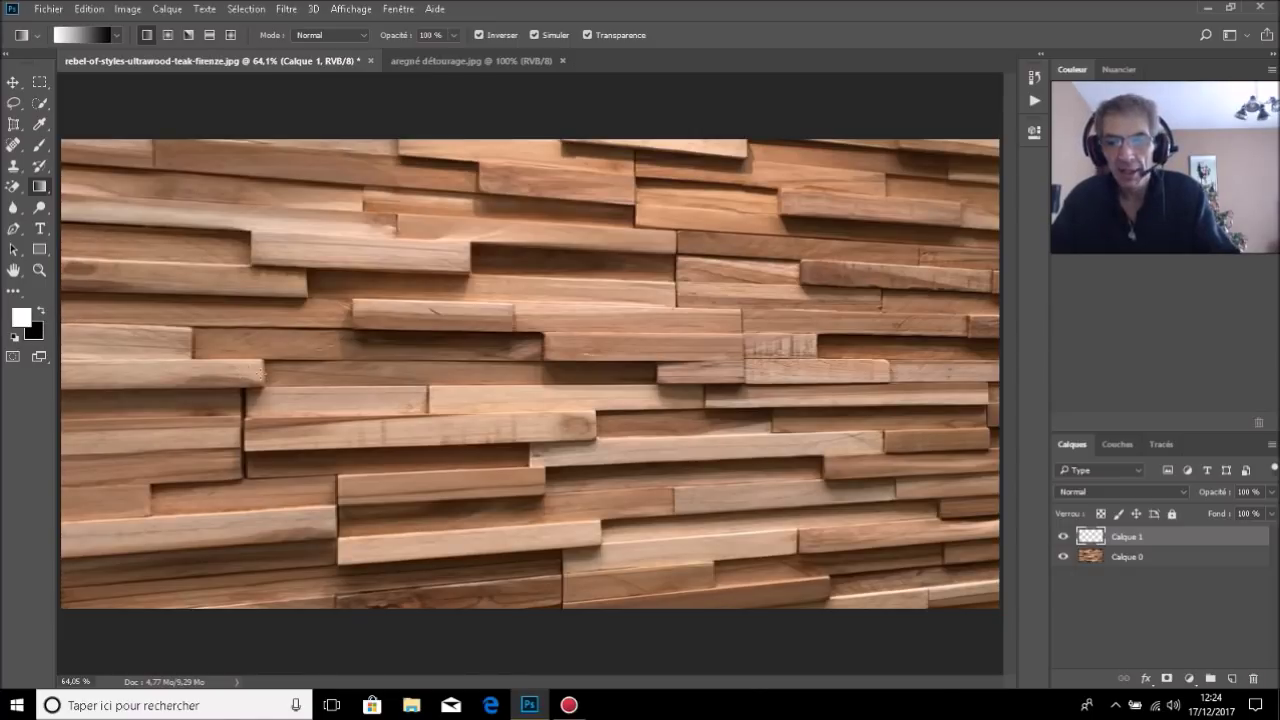
key("x")
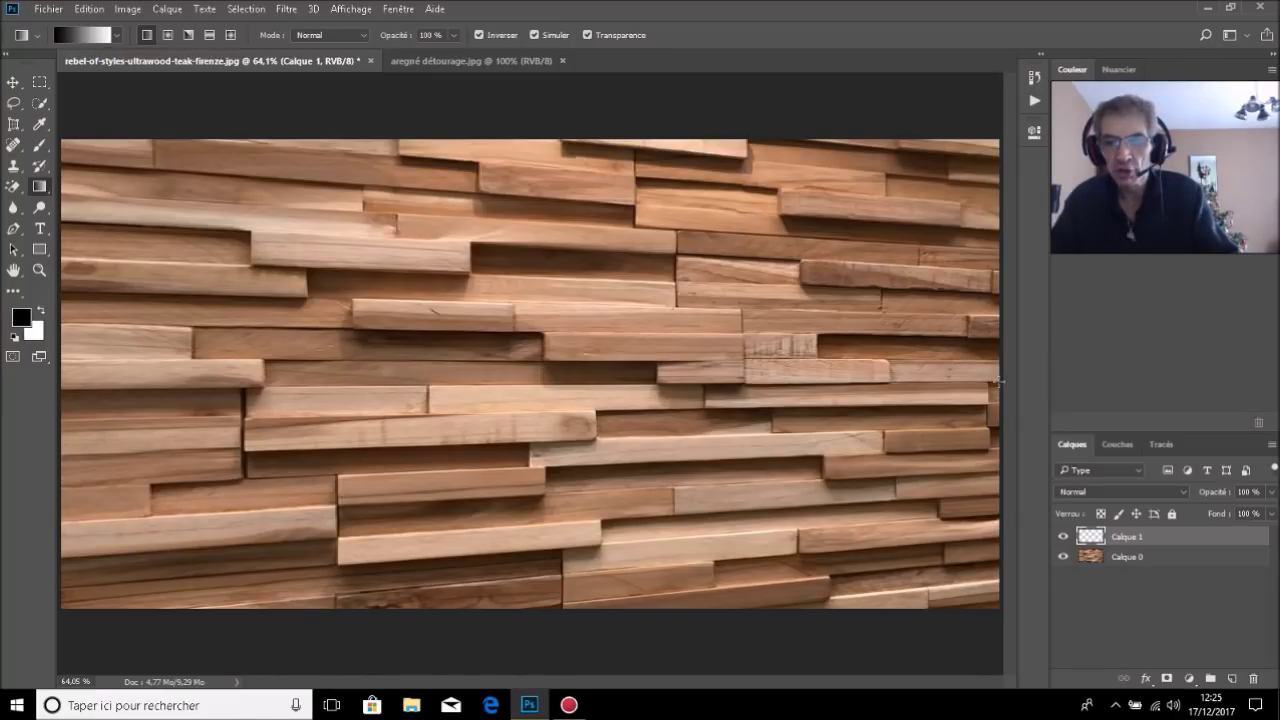
Step: Fill Calque 1 with a horizontal white-to-black gradient from left to right
left_click_drag(990, 383, 850, 385)
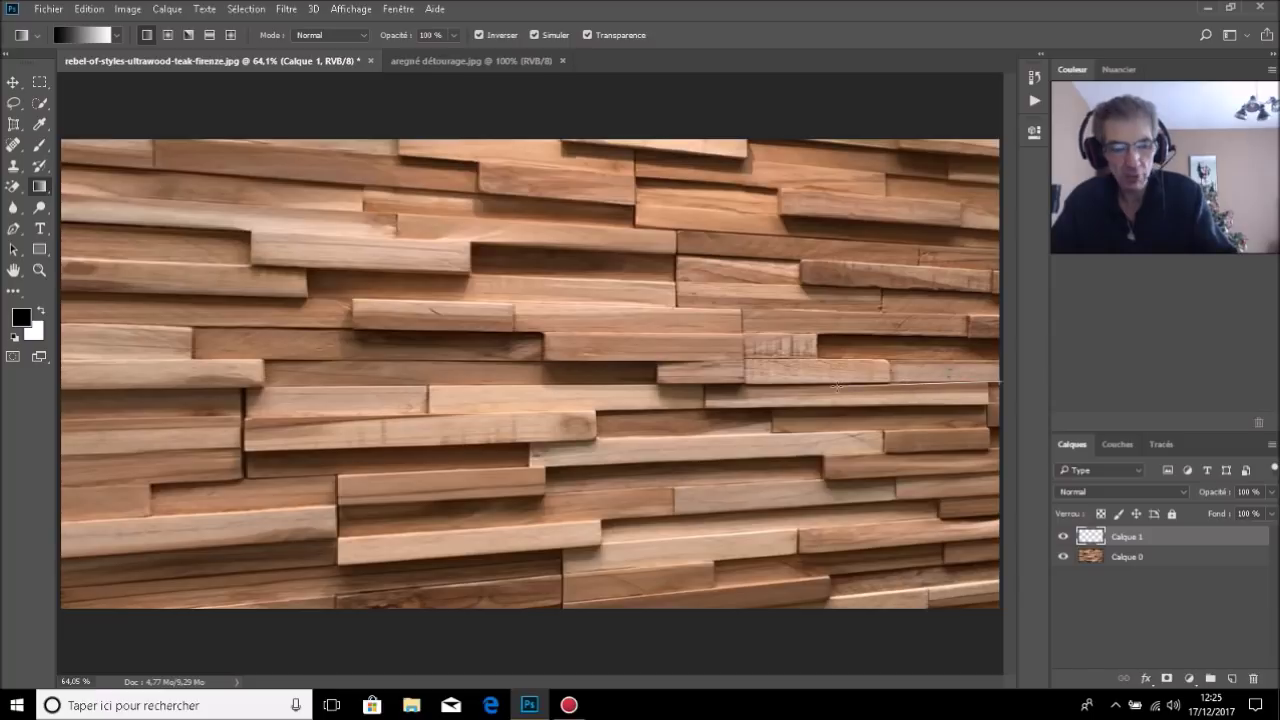
left_click_drag(836, 386, 238, 378)
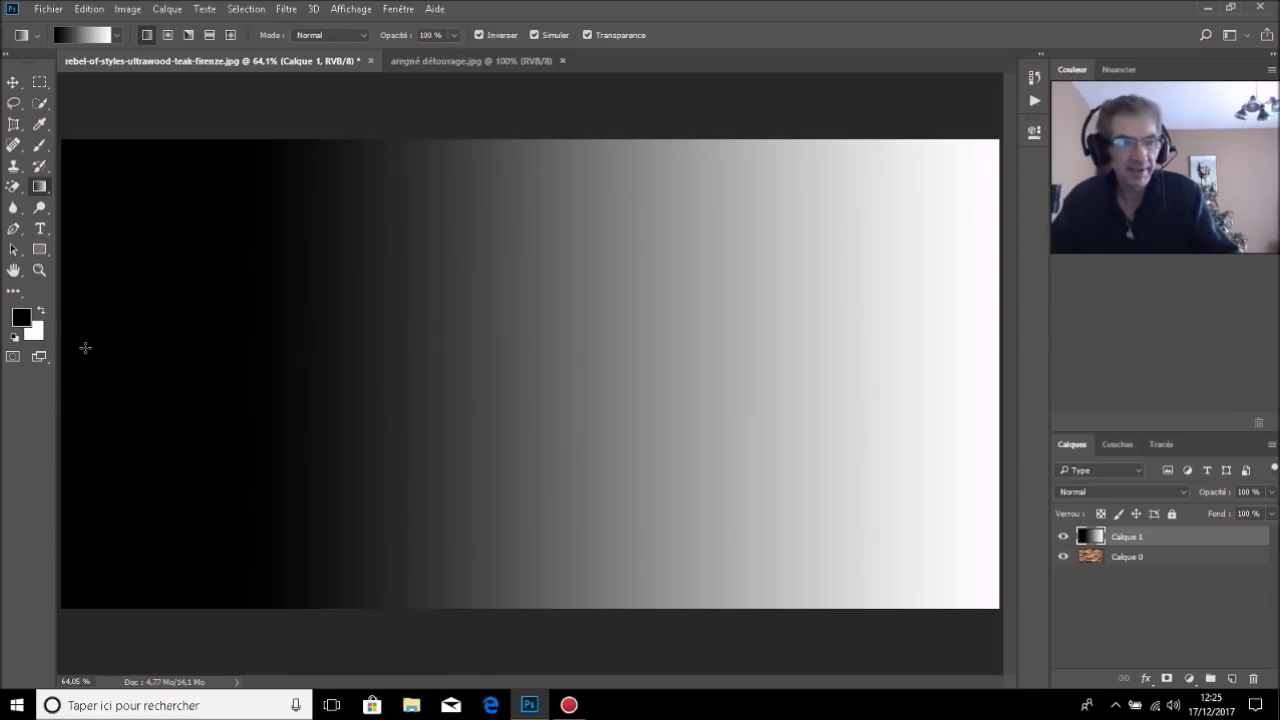
left_click_drag(85, 347, 870, 381)
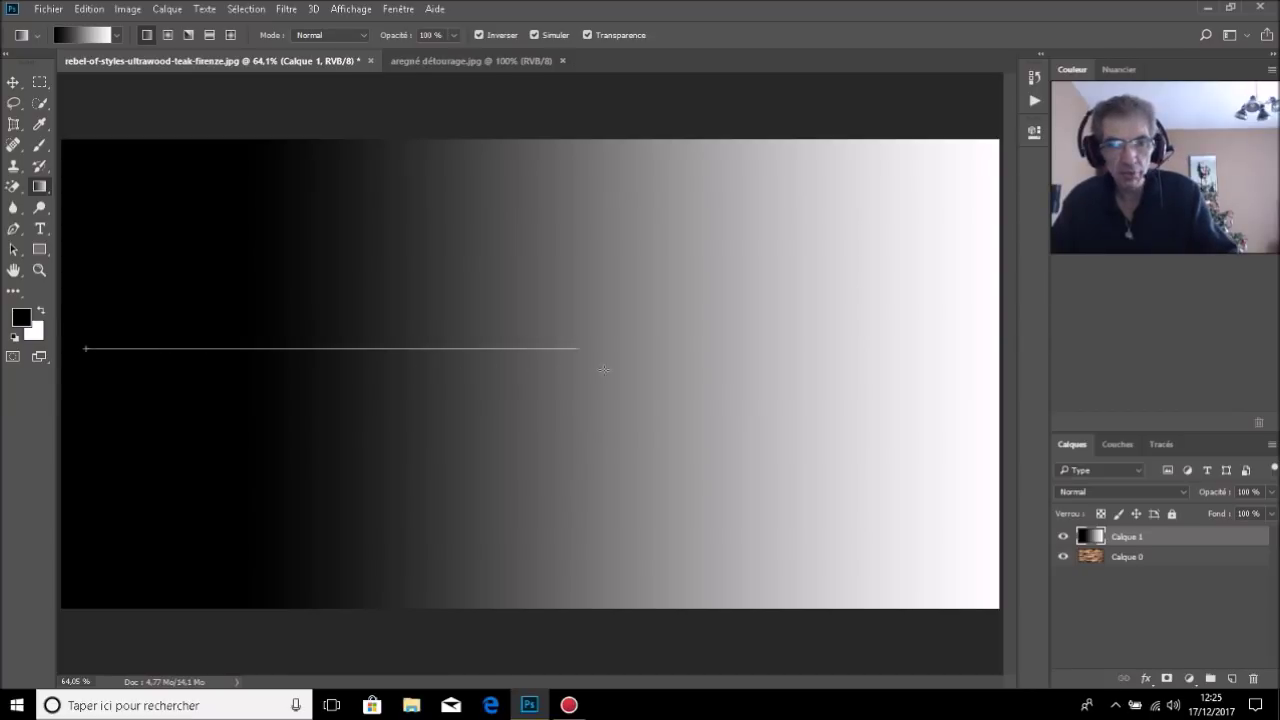
left_click_drag(997, 381, 999, 381)
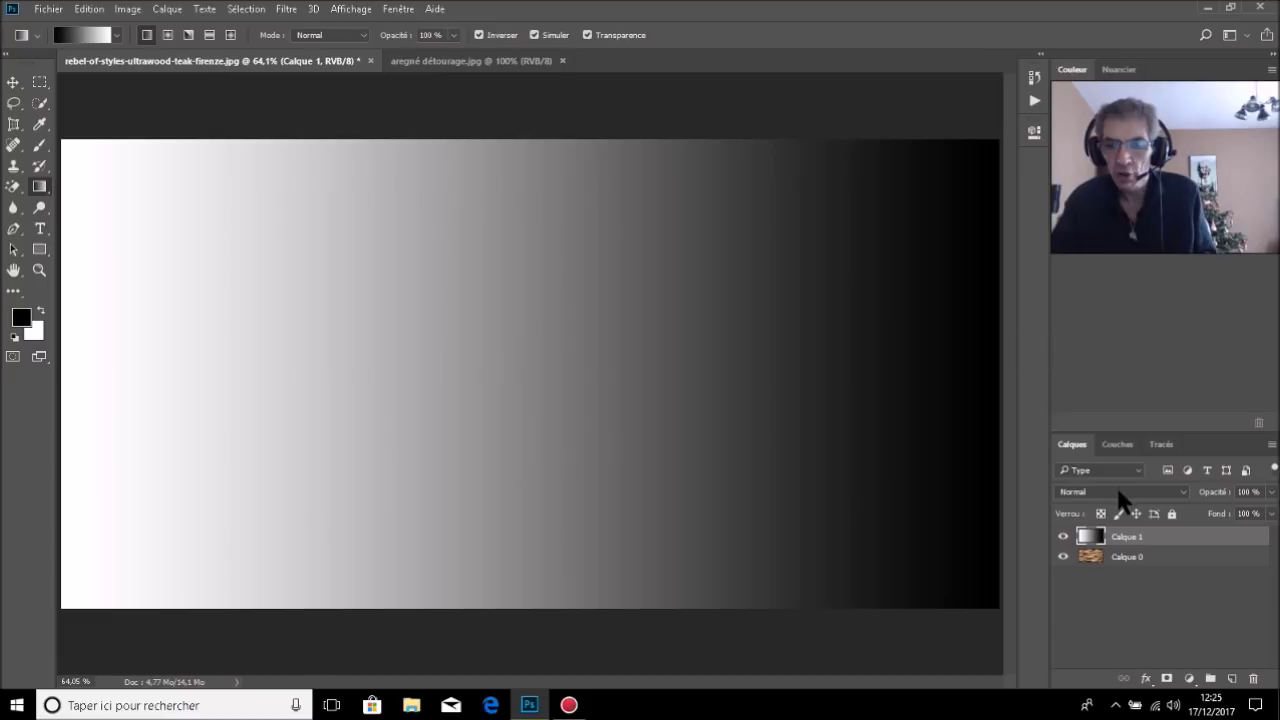
Step: Set Calque 1's blend mode to Lumière tamisée so the wood shows through
left_click(1119, 492)
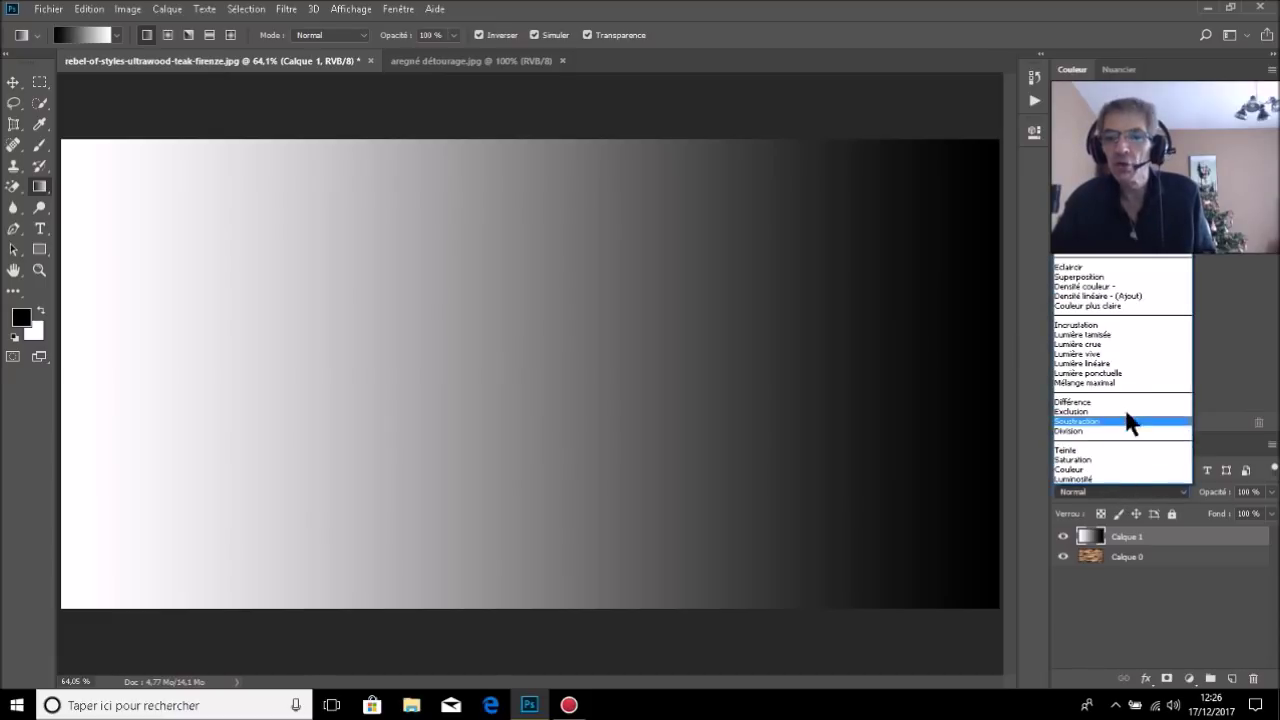
left_click(1142, 335)
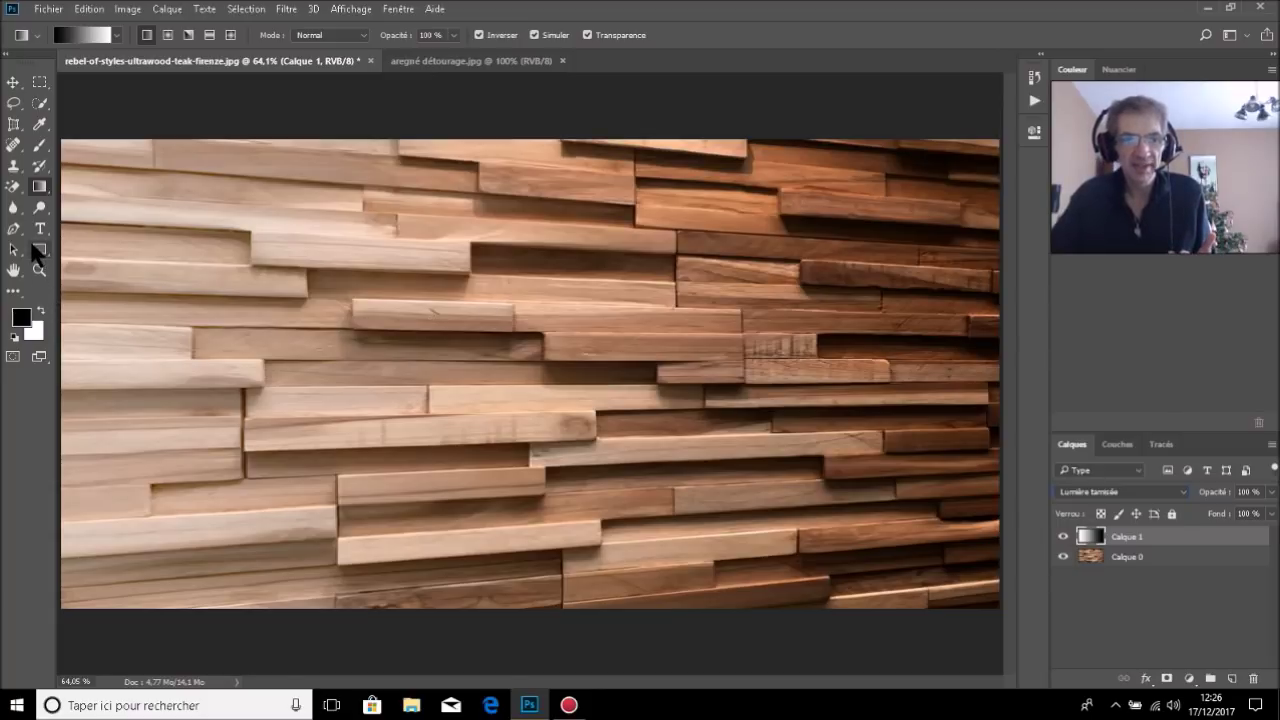
left_click(37, 250)
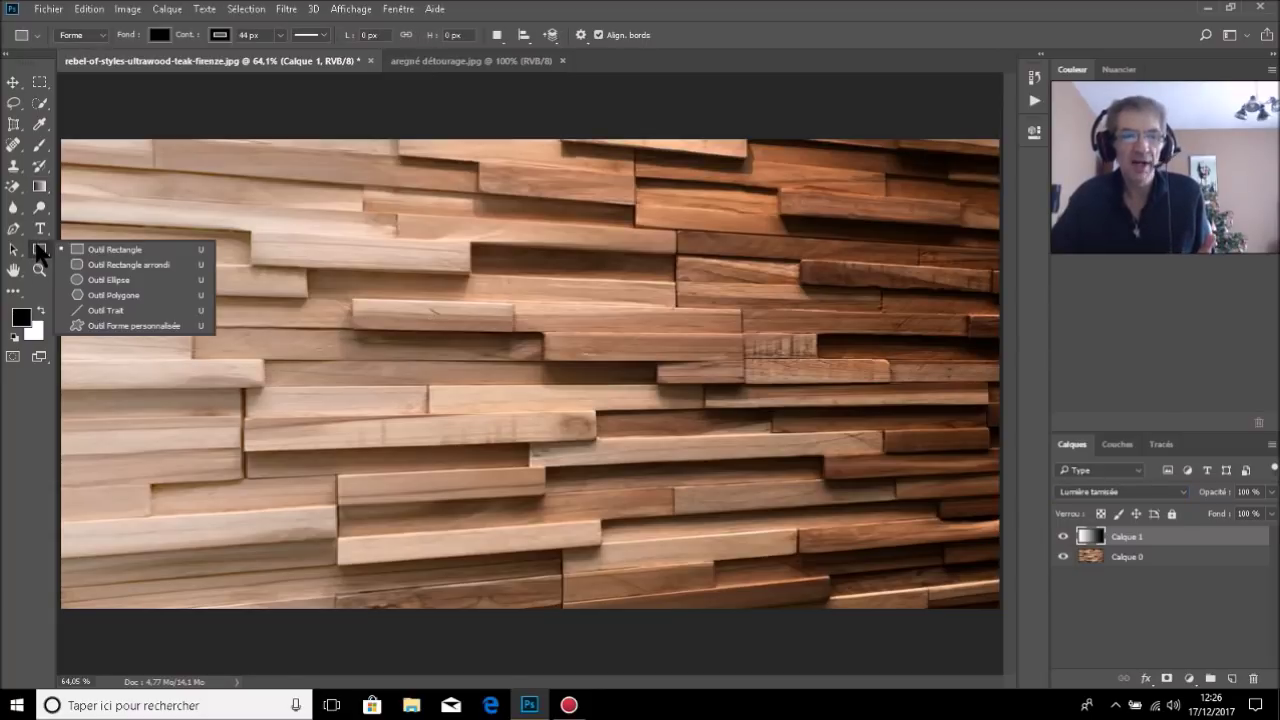
Step: Draw a tall, narrow rectangle shape near the wall's right edge
left_click(114, 252)
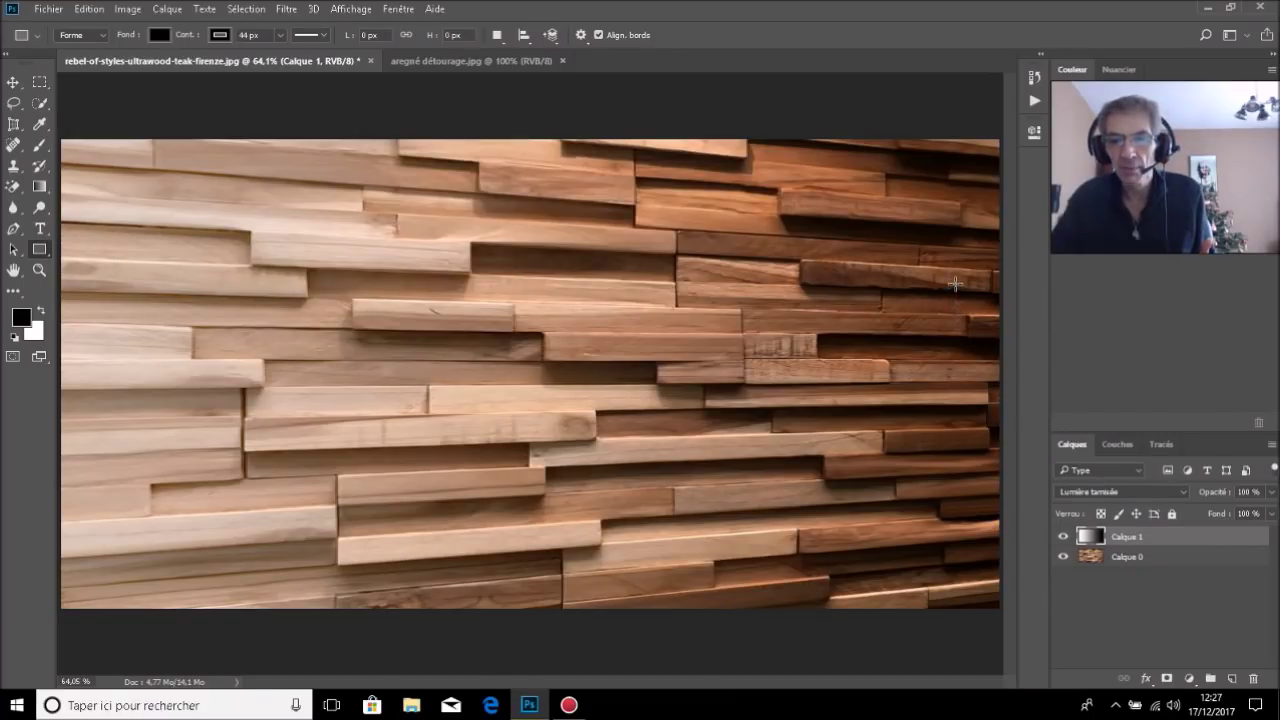
left_click_drag(955, 281, 979, 516)
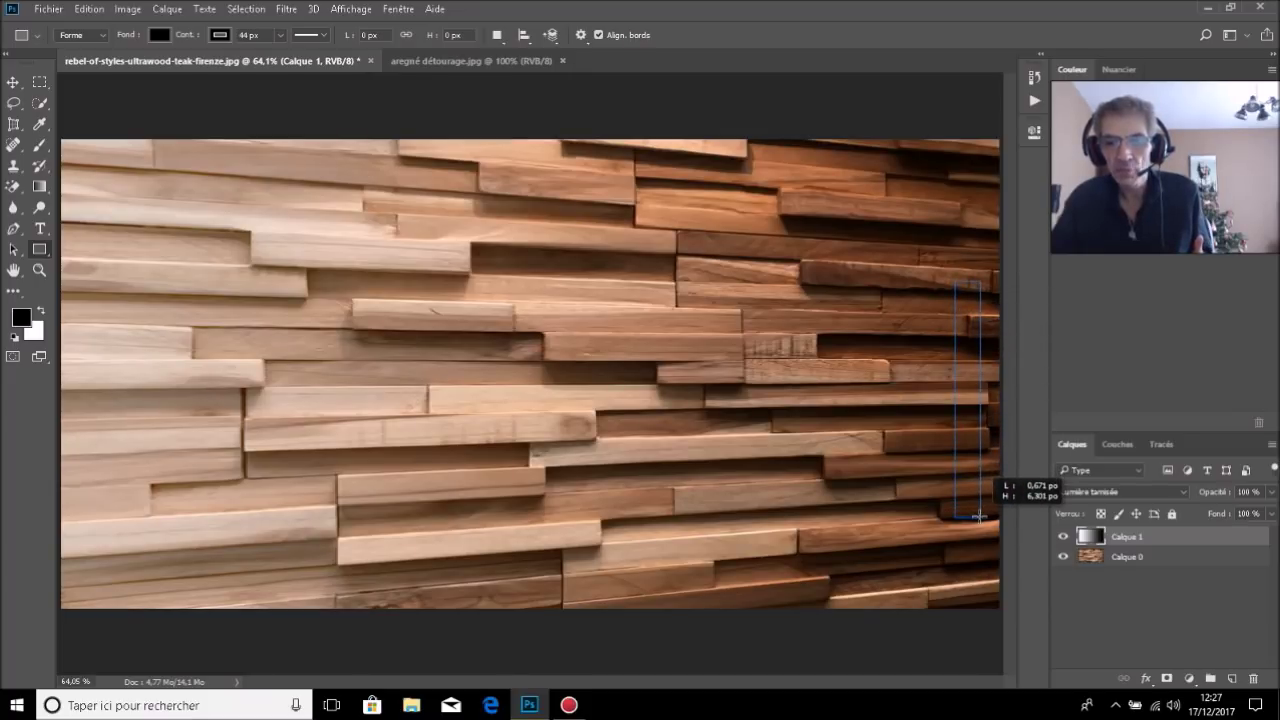
left_click_drag(979, 516, 979, 517)
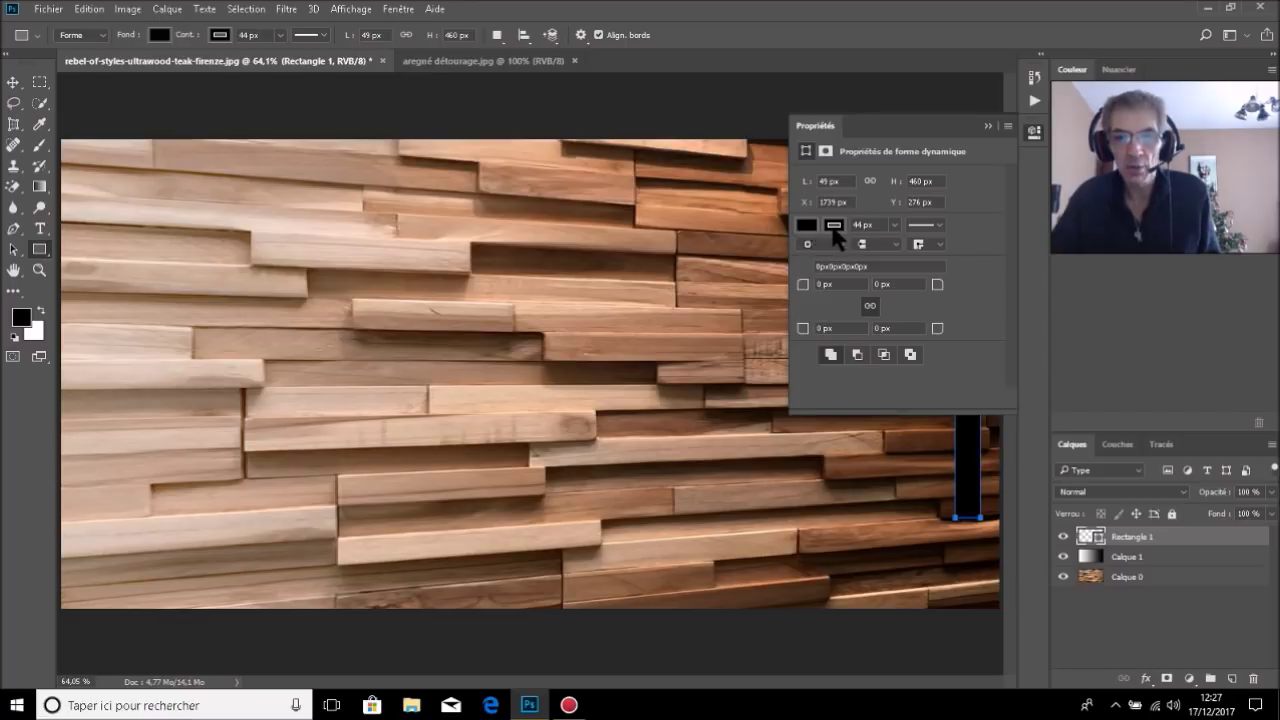
Step: Give the rectangle no stroke and a white fill, then close the Properties panel
left_click(834, 225)
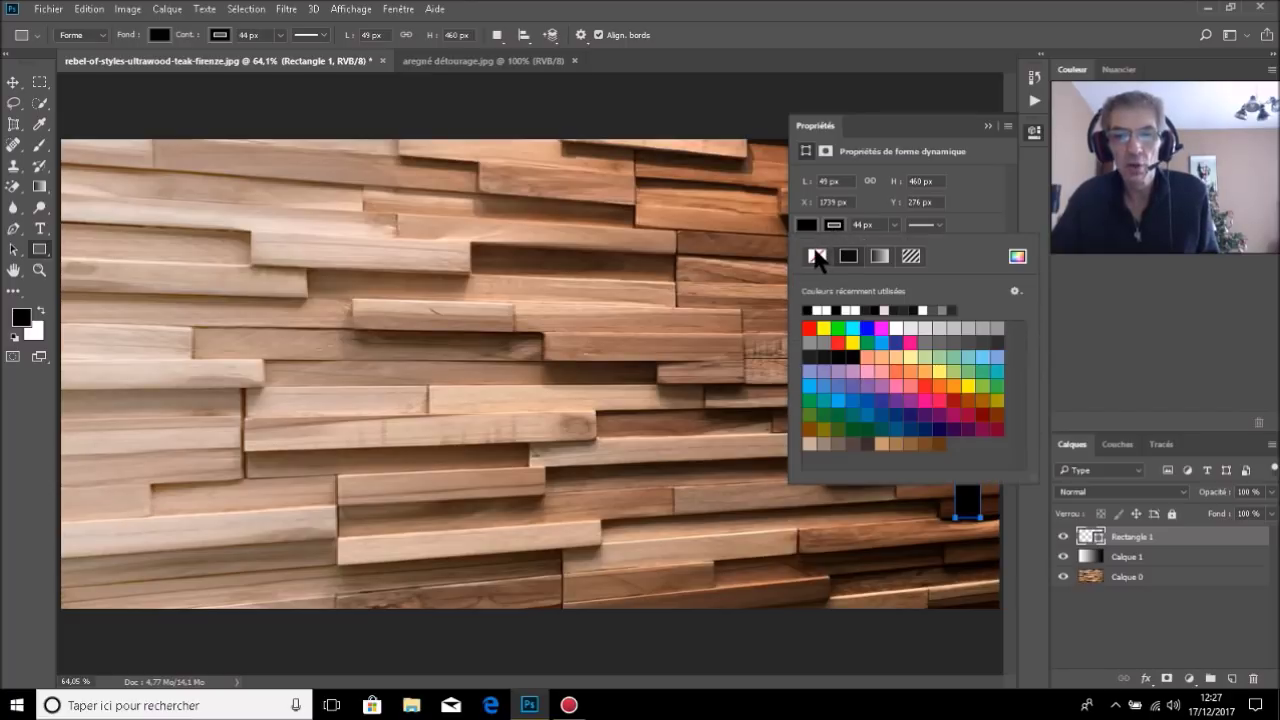
left_click(817, 257)
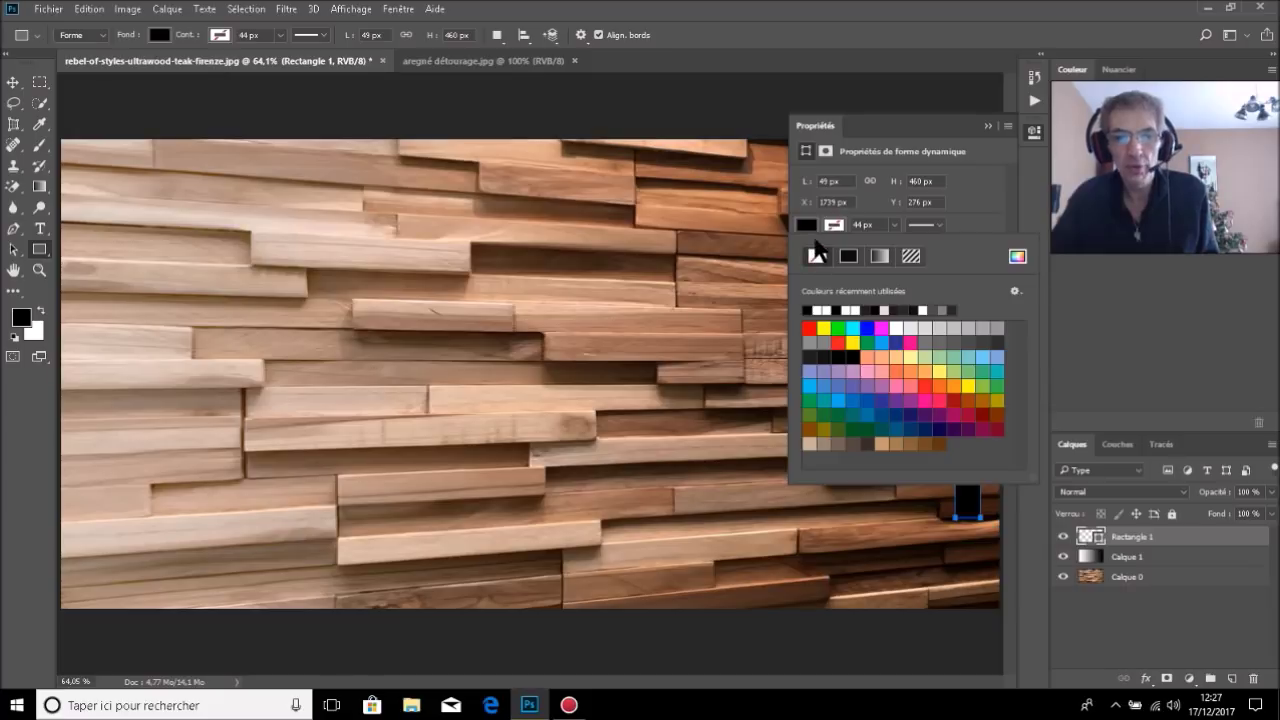
left_click(808, 238)
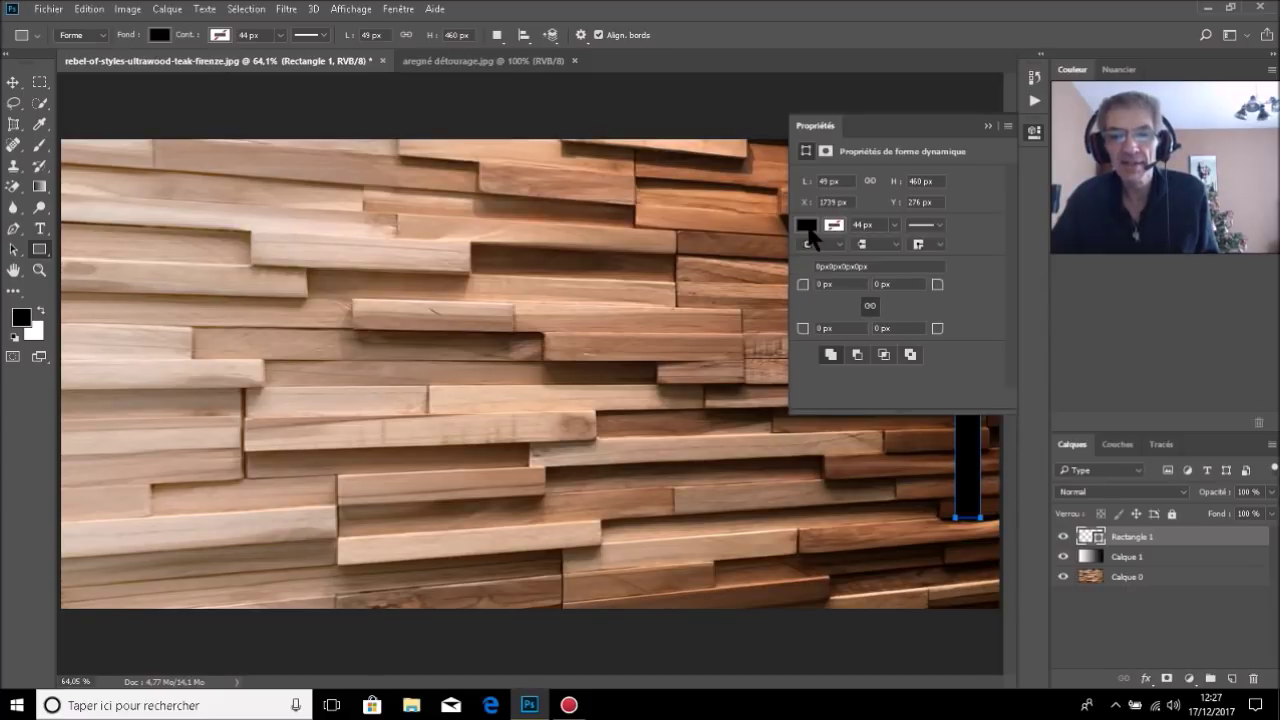
left_click(806, 226)
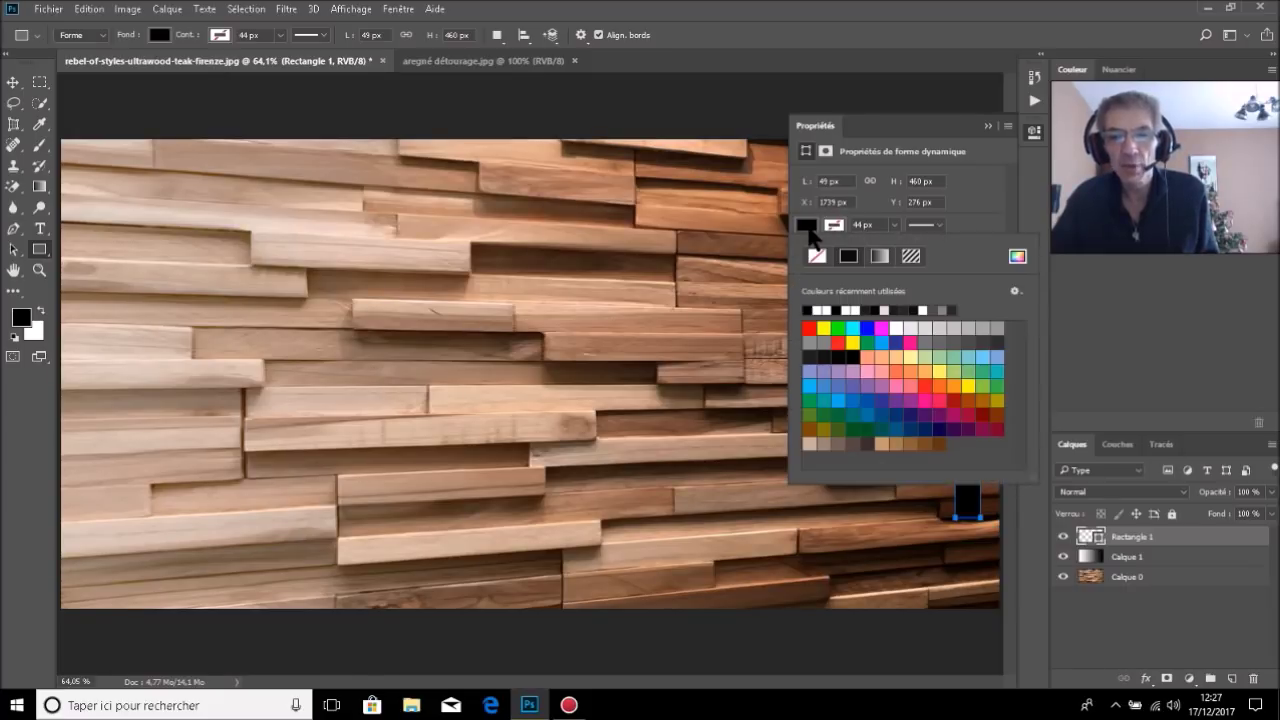
left_click(897, 326)
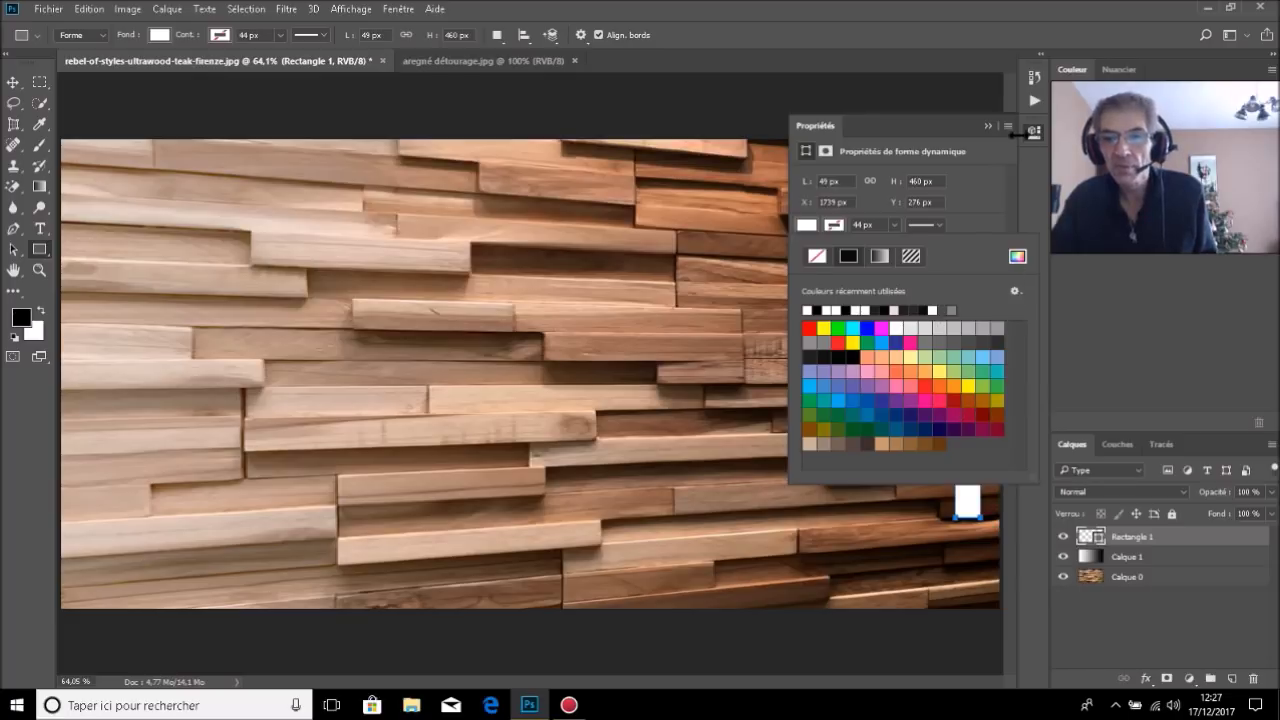
left_click(1034, 132)
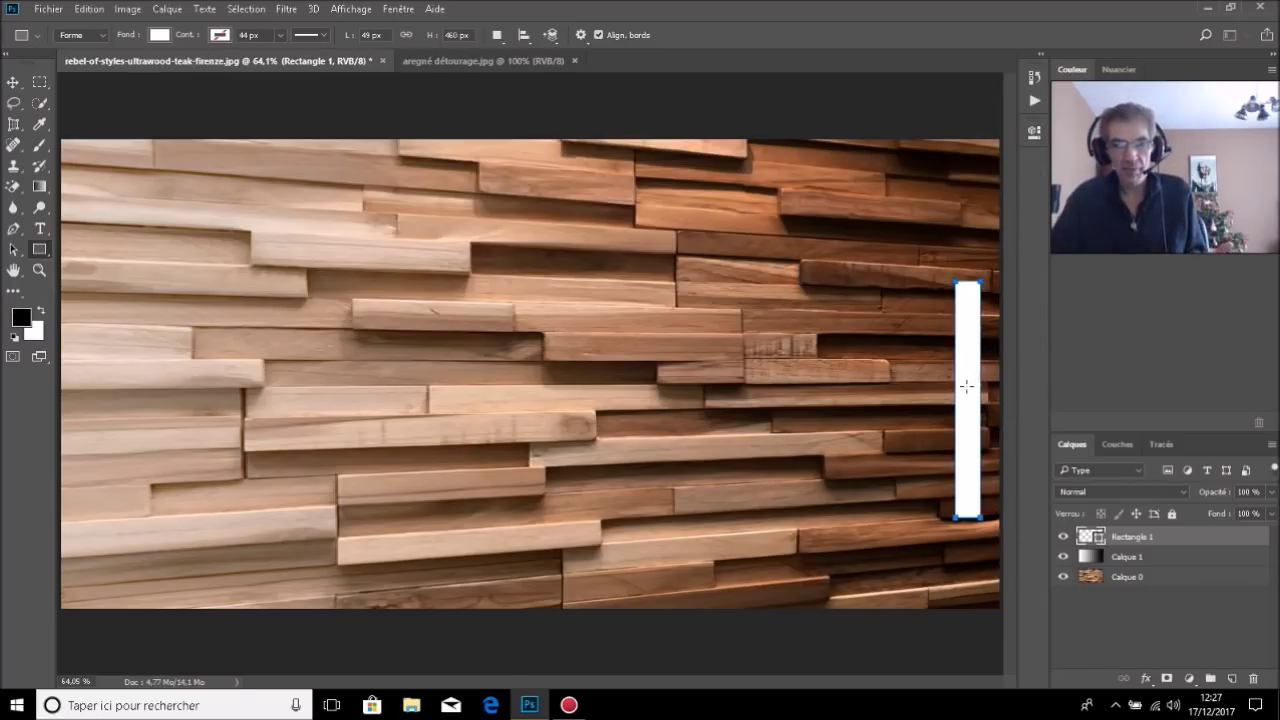
left_click(13, 84)
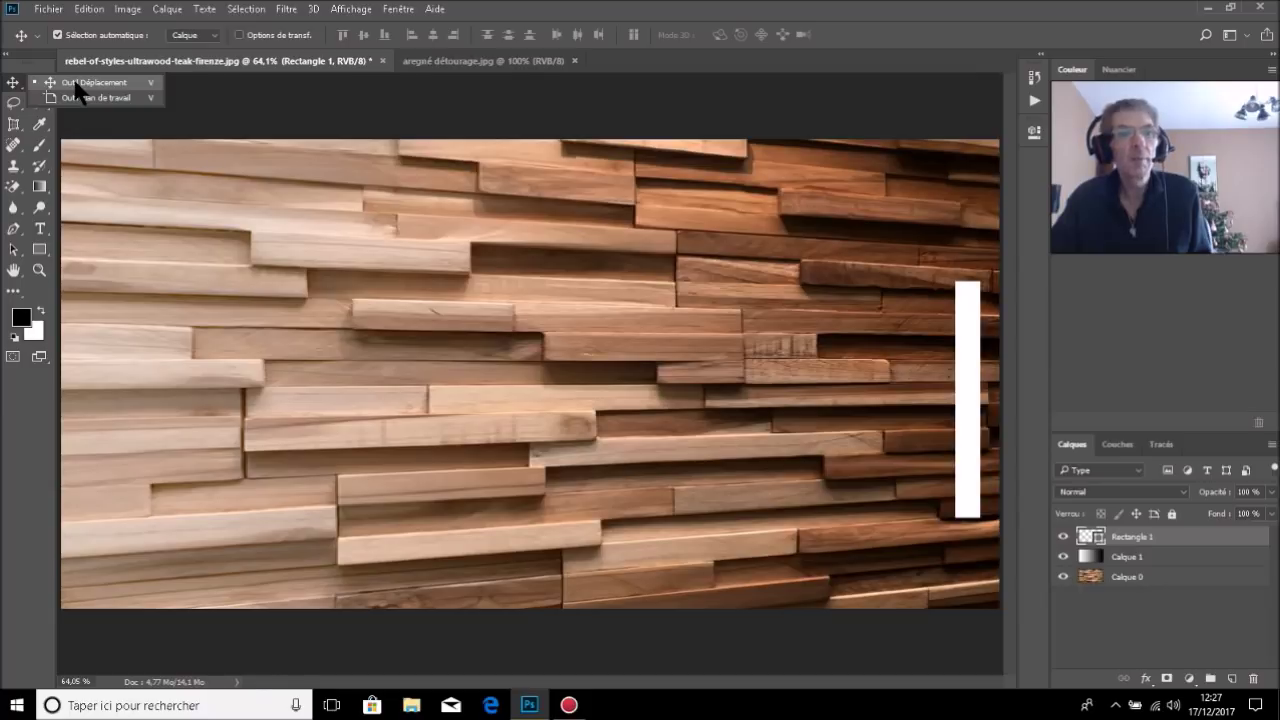
Step: Move the white bar right and slightly up against the canvas edge, then add an empty layer
left_click(975, 390)
left_click_drag(975, 390, 1000, 375)
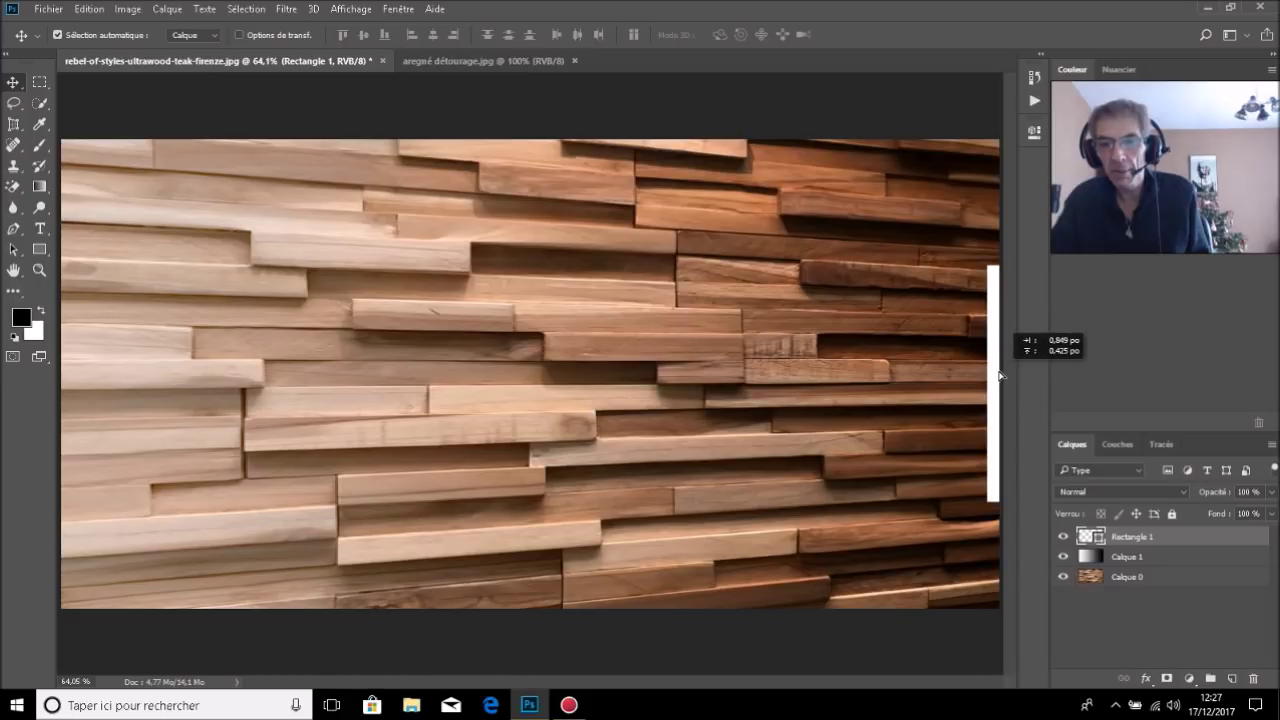
left_click_drag(1000, 375, 1005, 374)
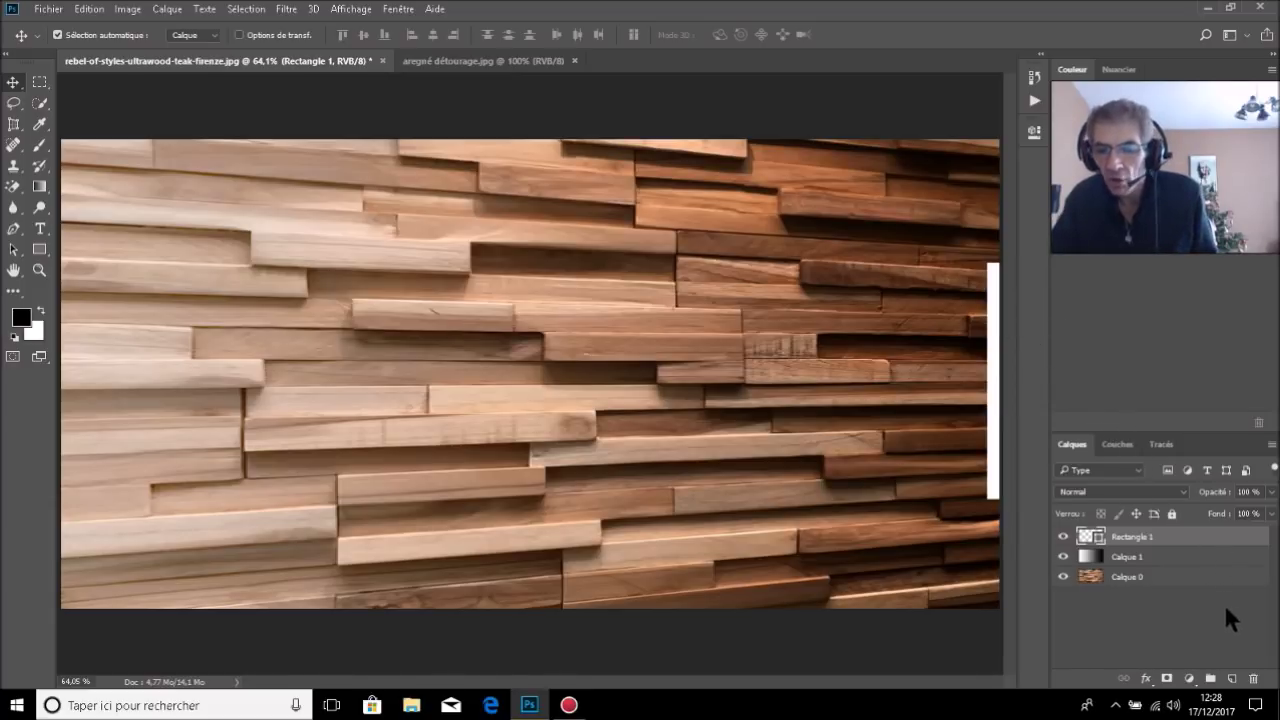
left_click(1232, 680)
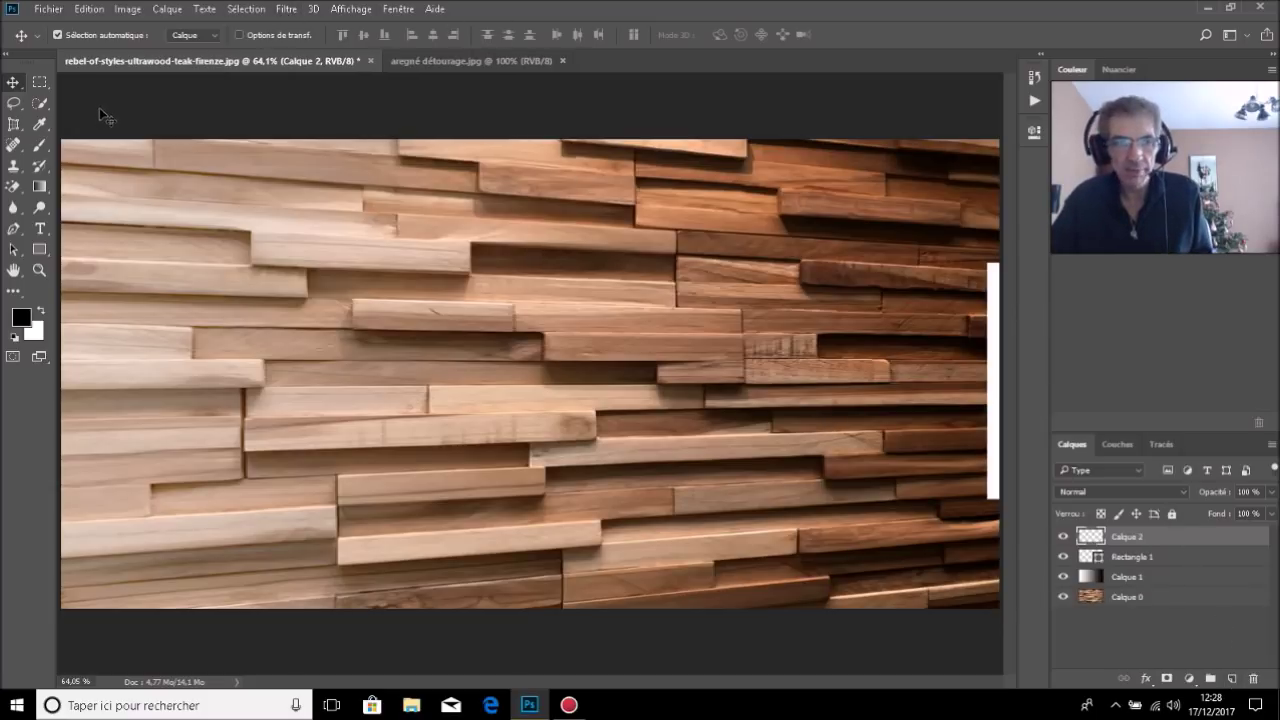
Step: Fill Calque 2 with a horizontal black-to-white gradient across the whole wall
left_click(41, 186)
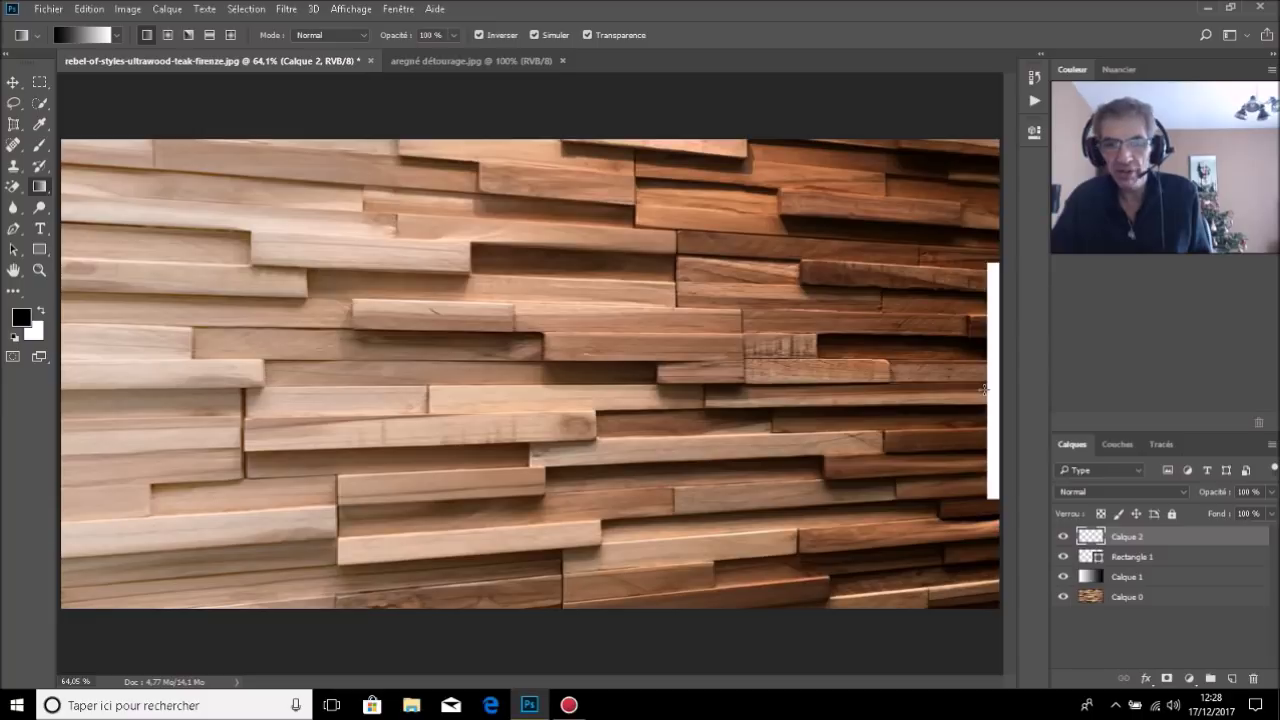
left_click_drag(886, 388, 552, 381)
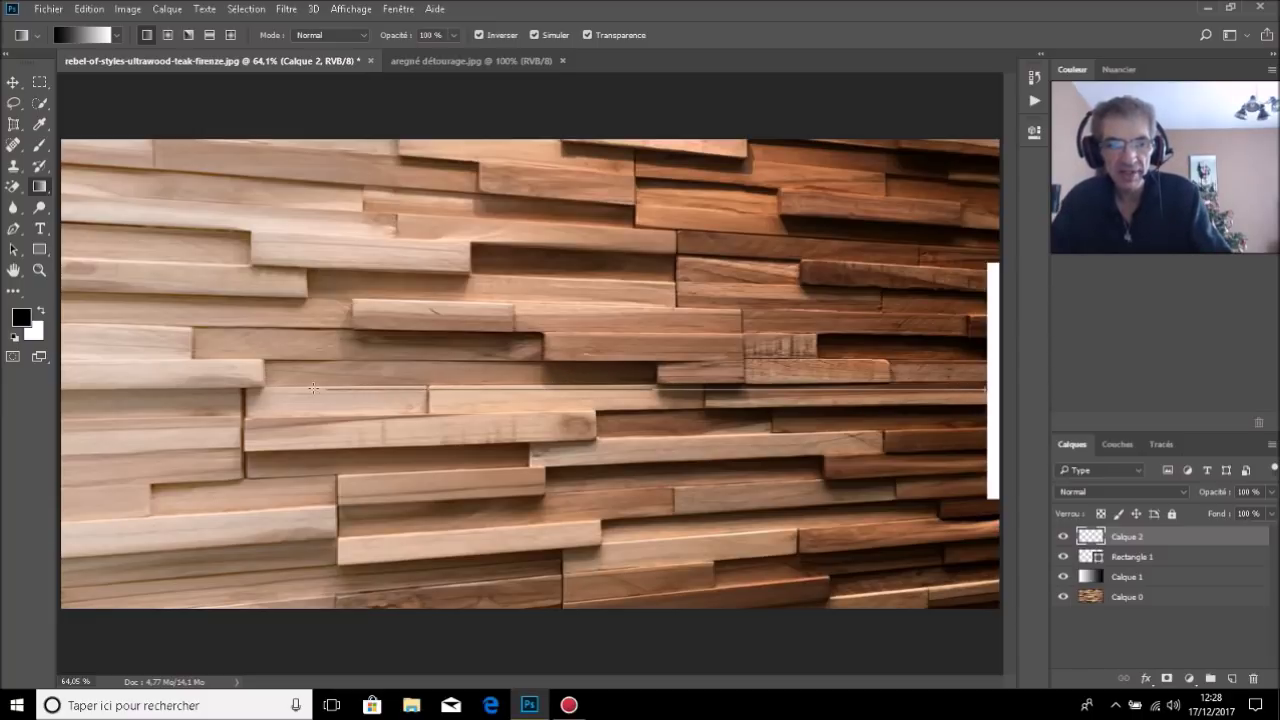
left_click_drag(552, 381, 280, 386)
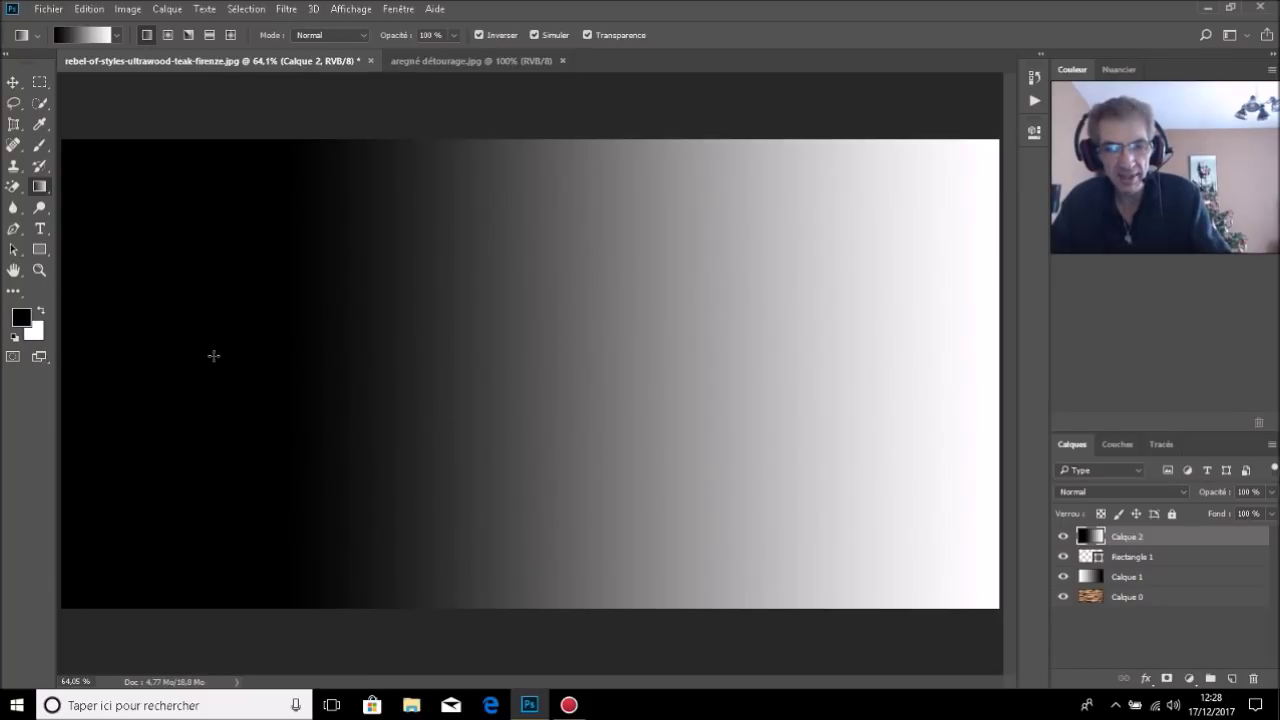
left_click(1151, 492)
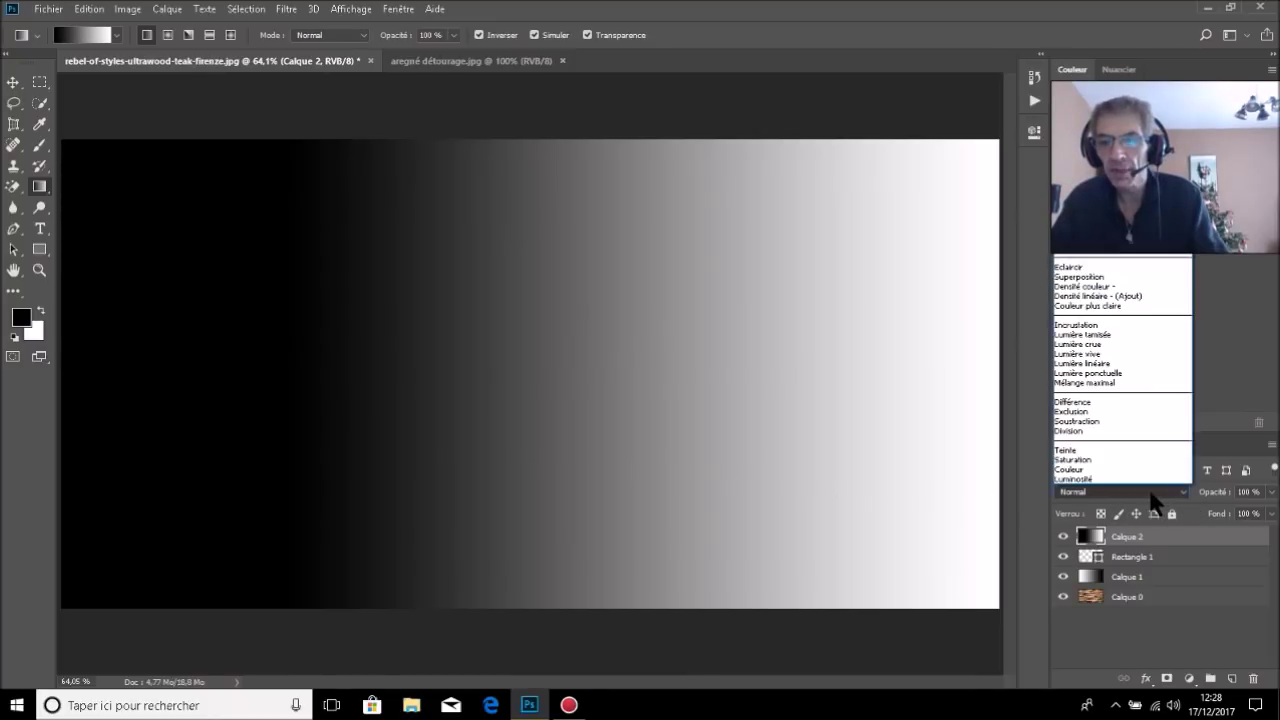
Step: Set Calque 2 to Lumière tamisée blending and hide Calque 1
left_click(1109, 333)
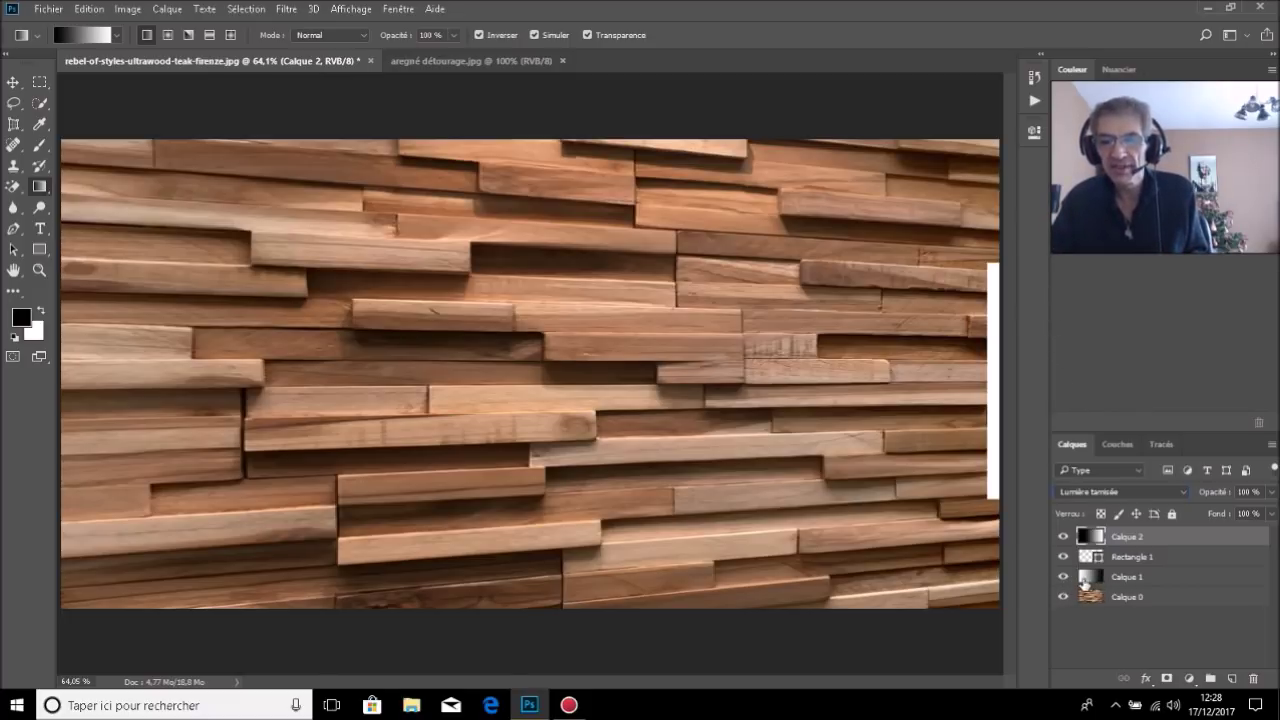
left_click(1062, 578)
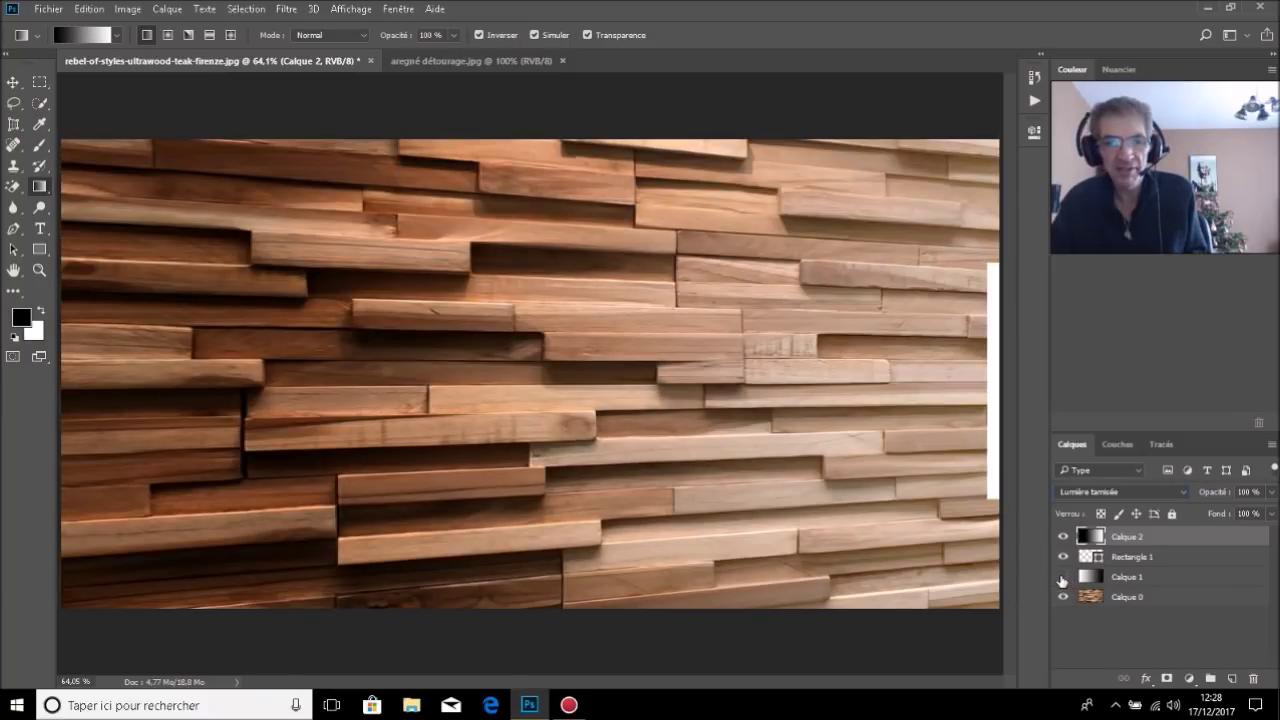
Step: Toggle Calque 1's visibility to compare, then drag it to the trash to delete it
left_click(1062, 578)
left_click(1062, 578)
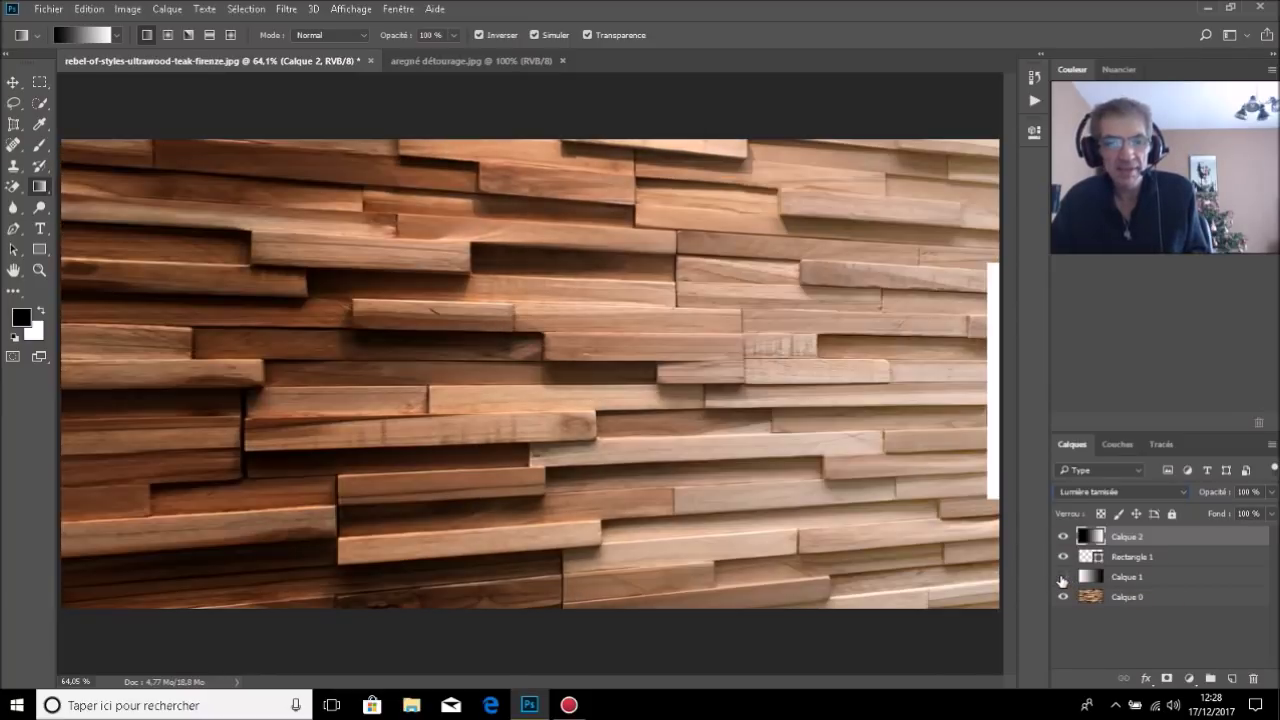
left_click(1063, 577)
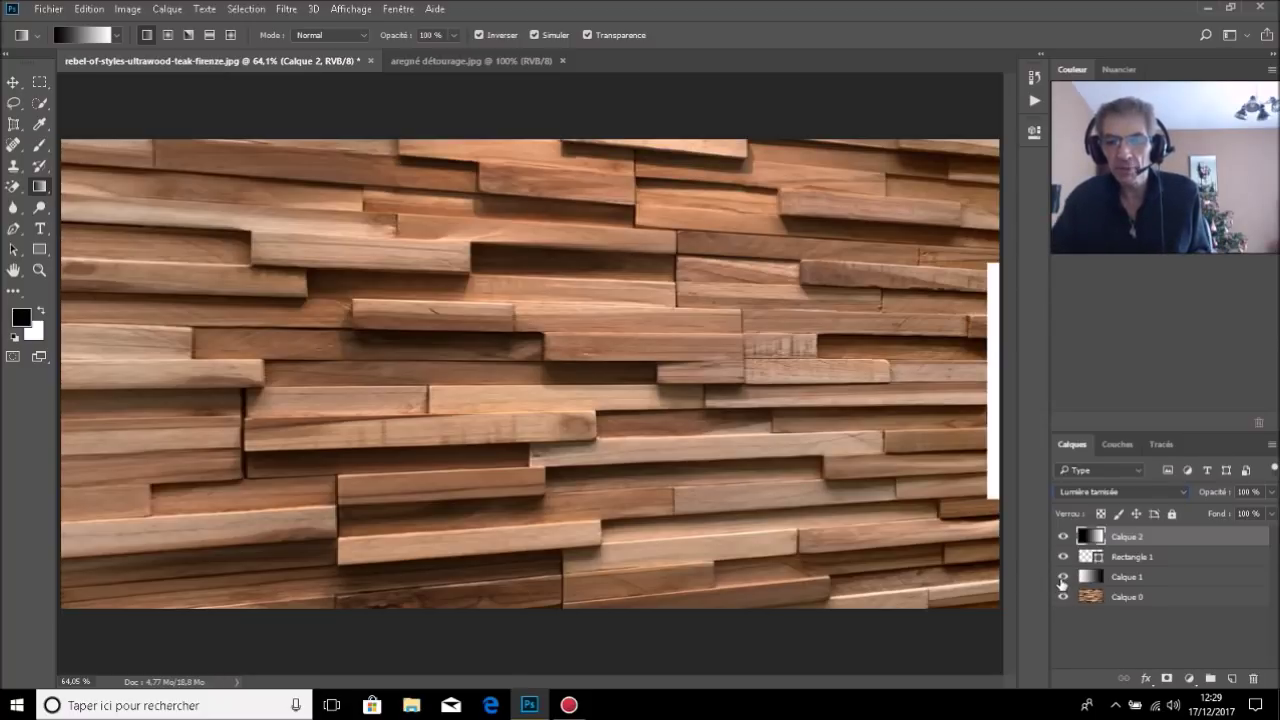
left_click(1062, 578)
left_click(1062, 578)
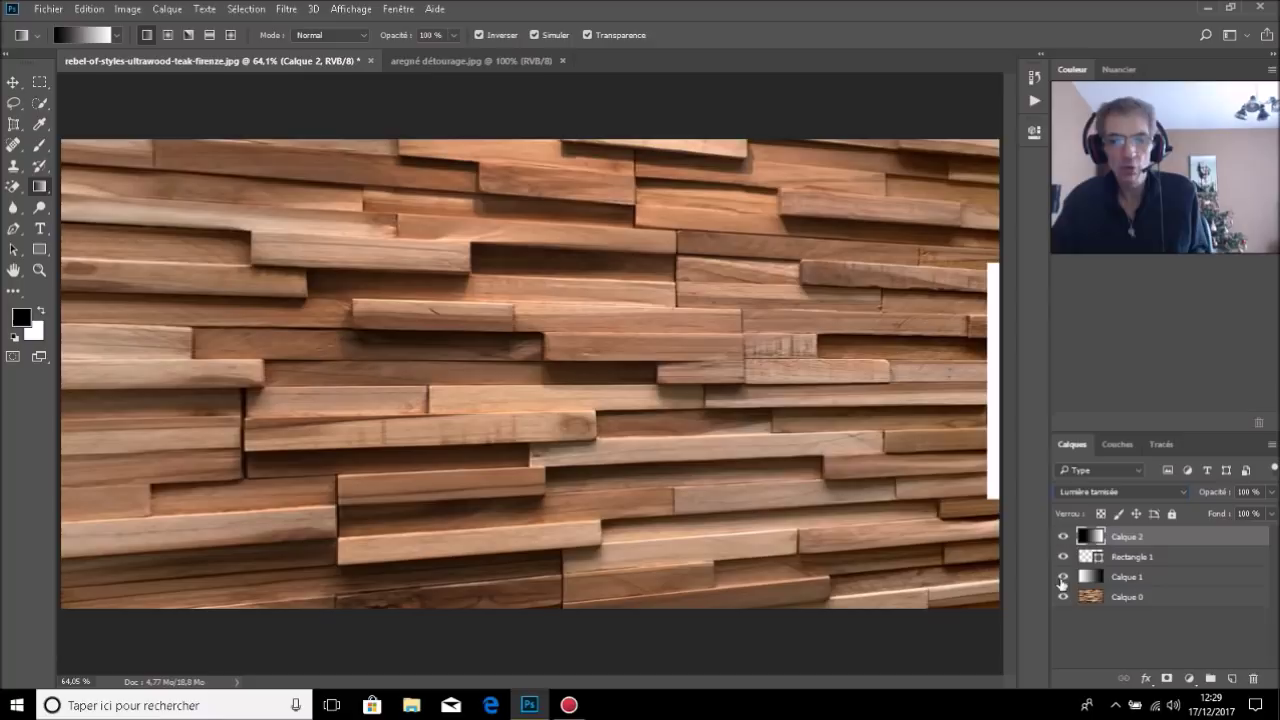
left_click(1154, 578)
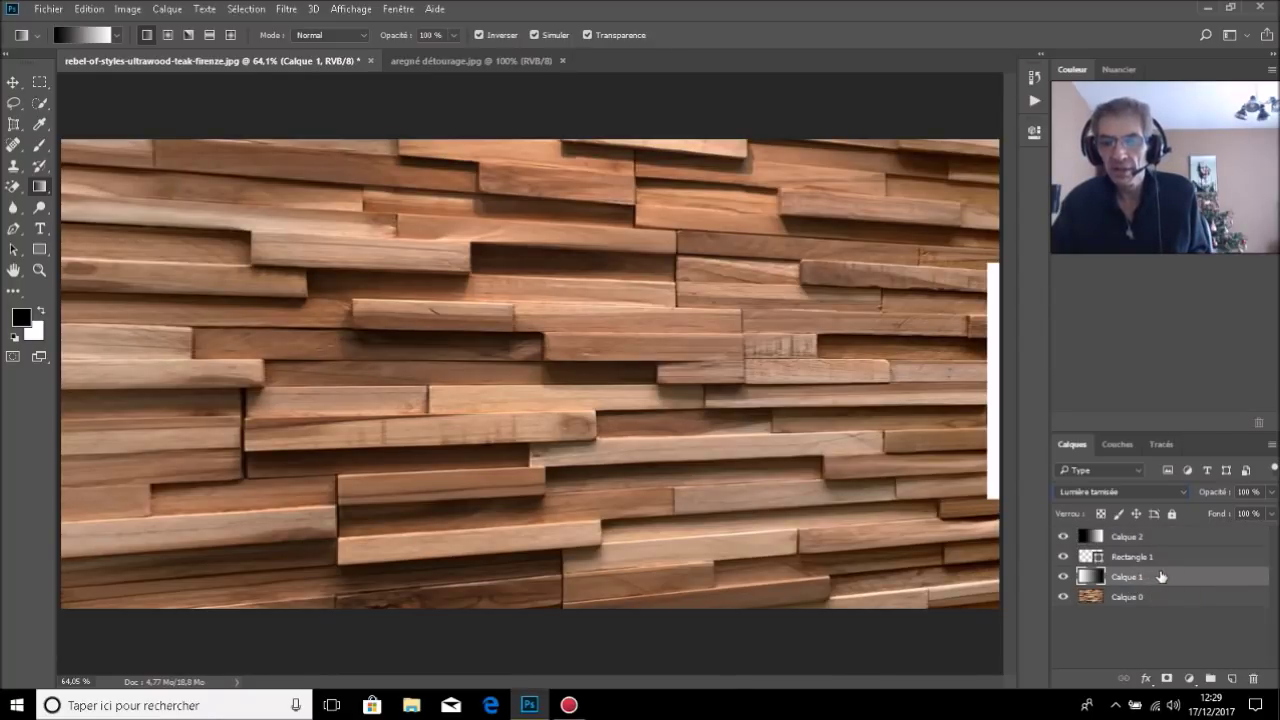
left_click_drag(1162, 577, 1250, 676)
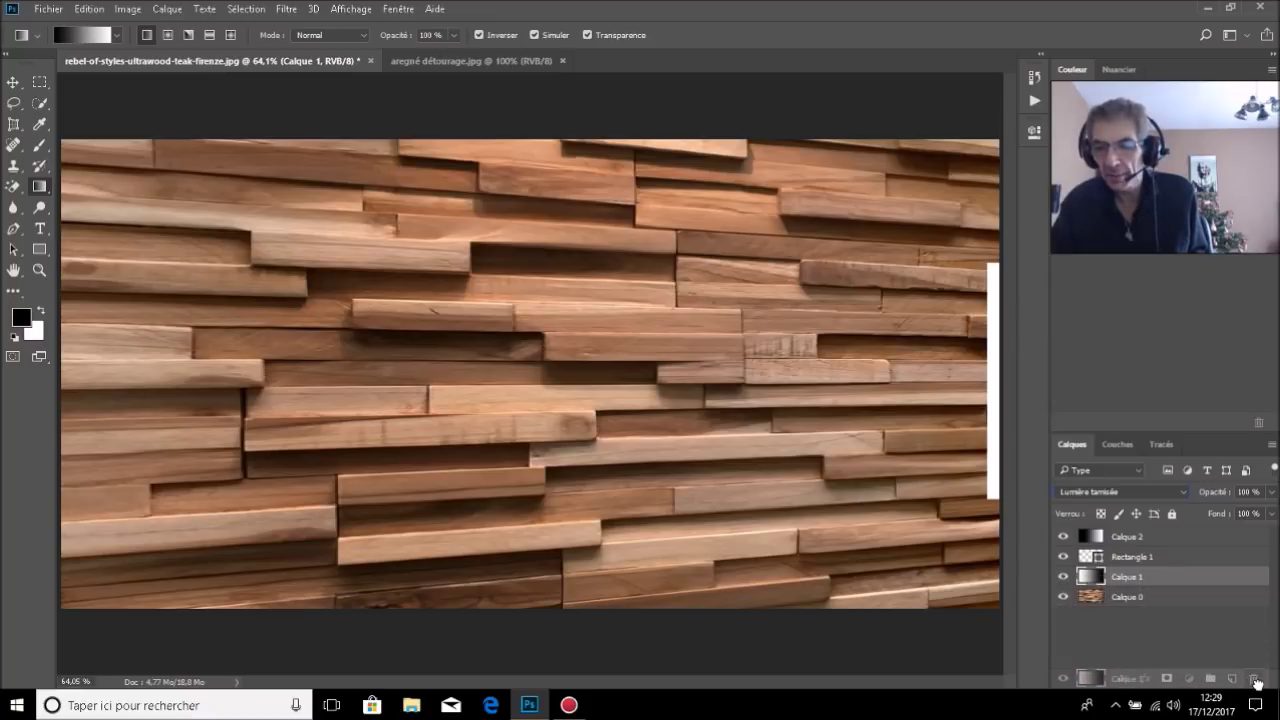
left_click_drag(1257, 684, 1254, 679)
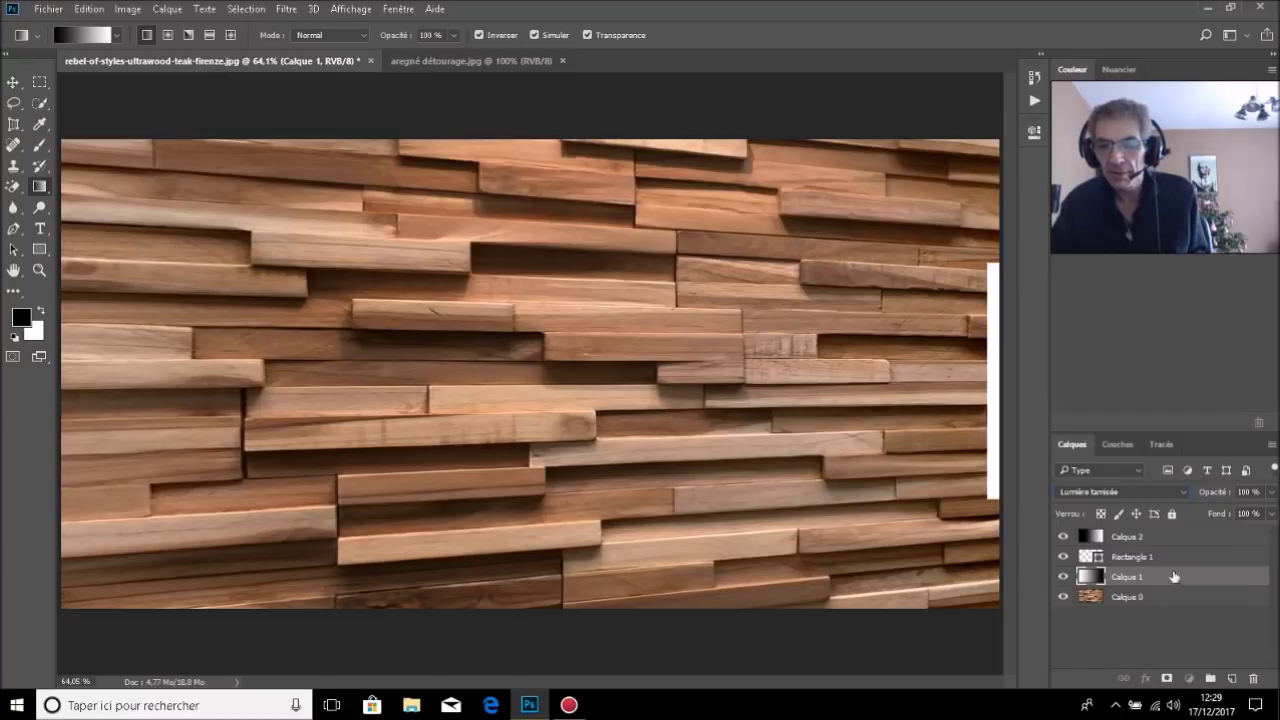
left_click(1063, 577)
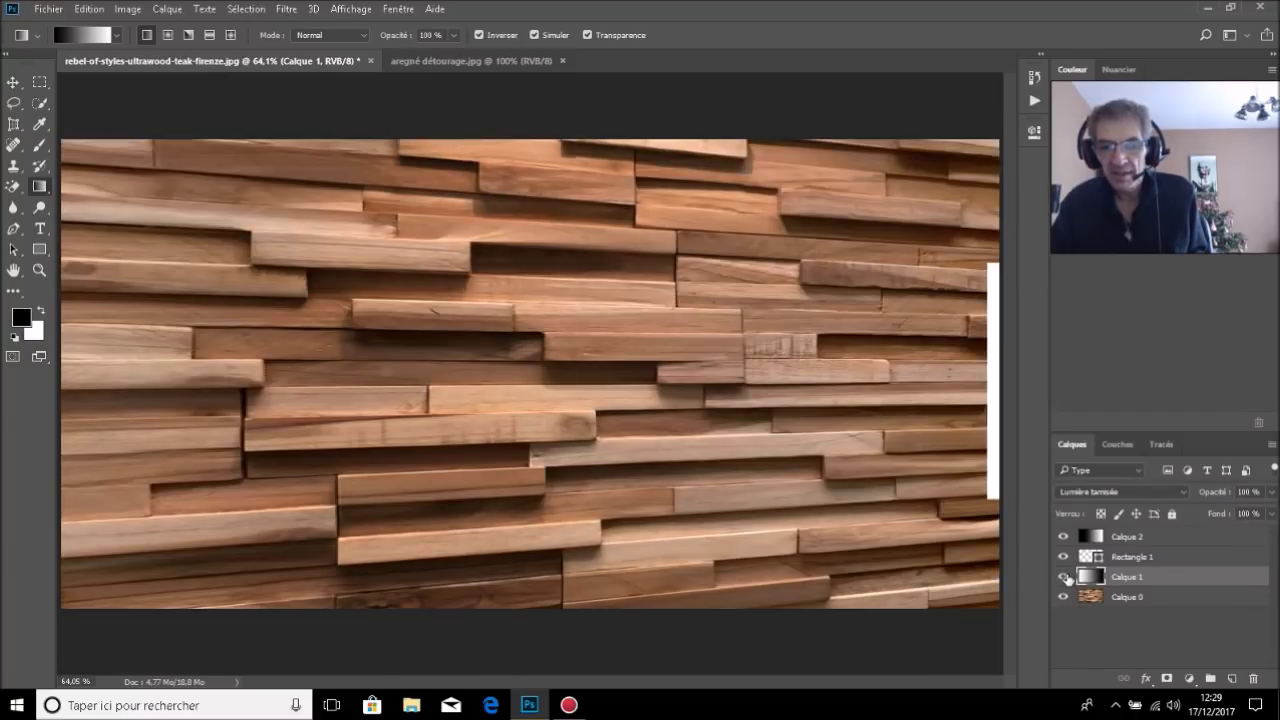
left_click_drag(1171, 587, 1254, 679)
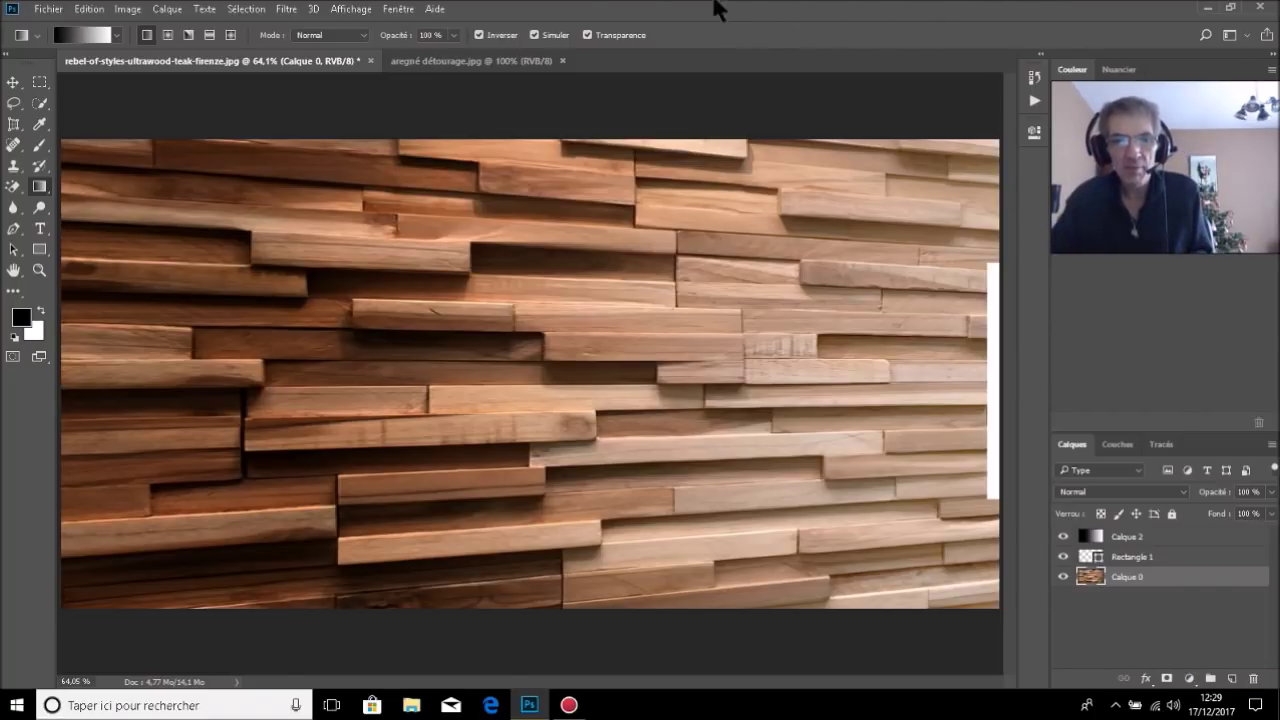
Step: Drag the tarantula from its own document onto the wood wall as layer Calque 3
left_click(519, 62)
key("v")
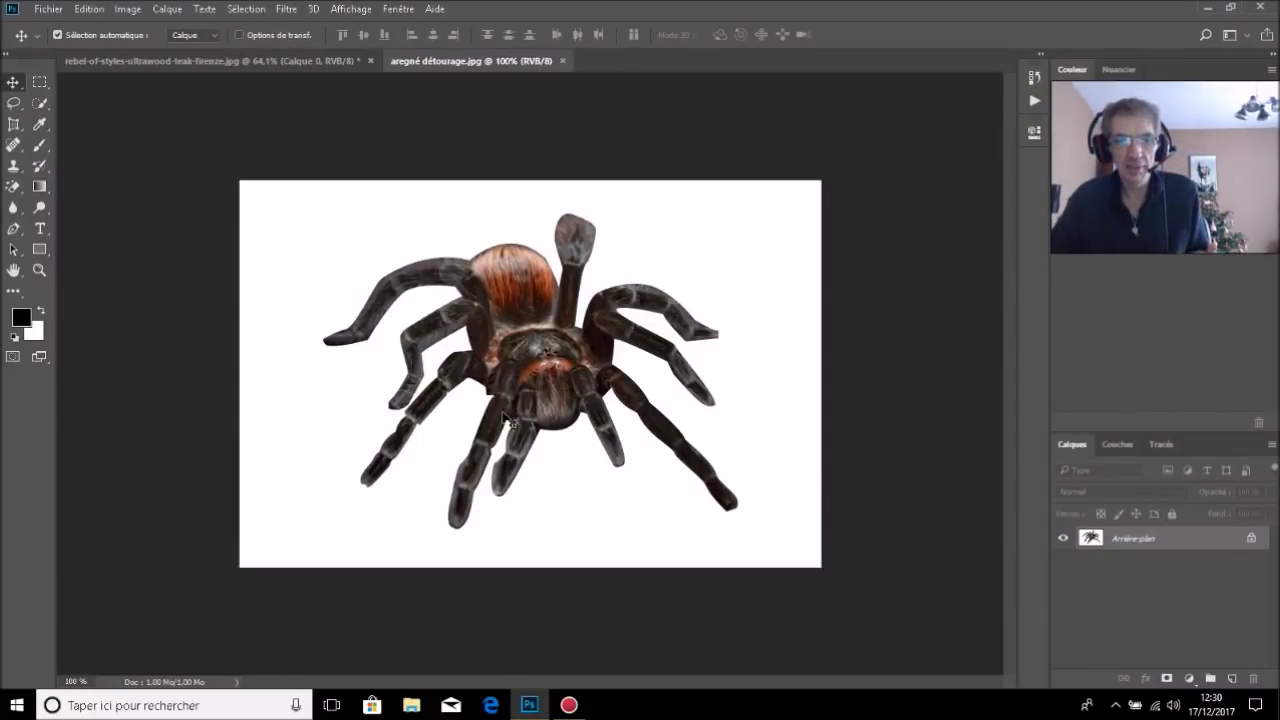
left_click_drag(540, 382, 308, 75)
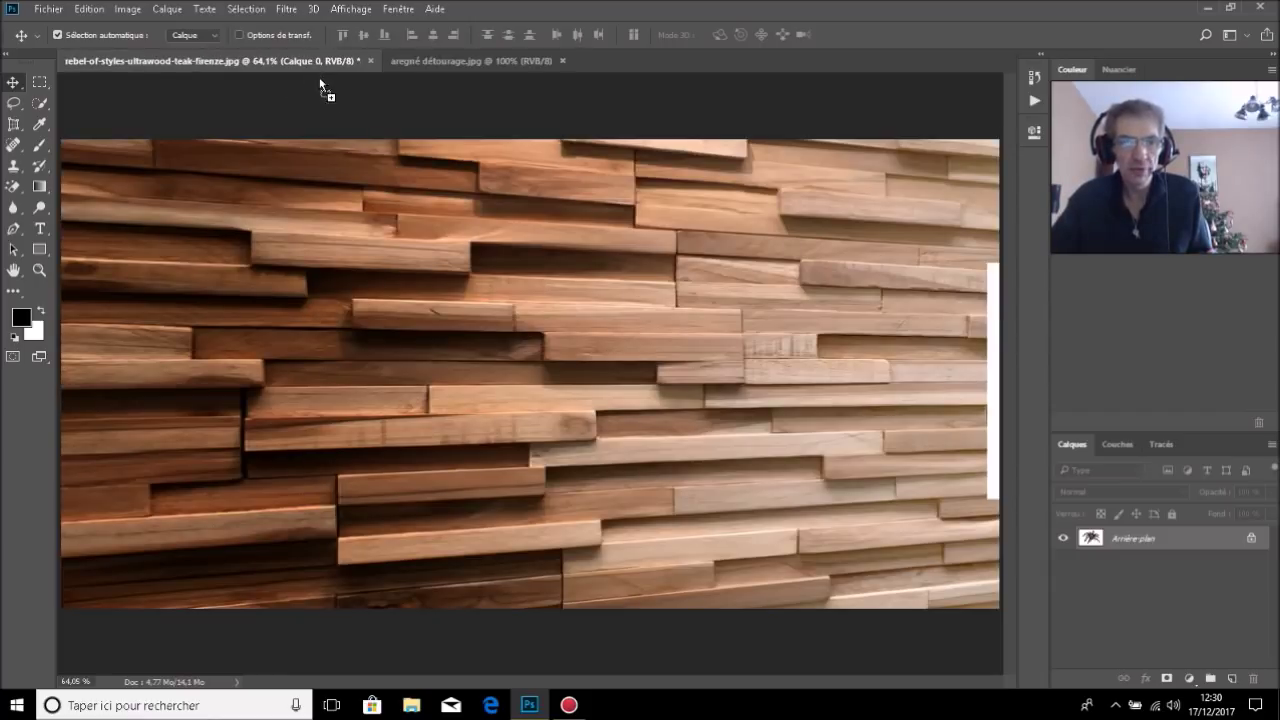
left_click_drag(308, 71, 590, 418)
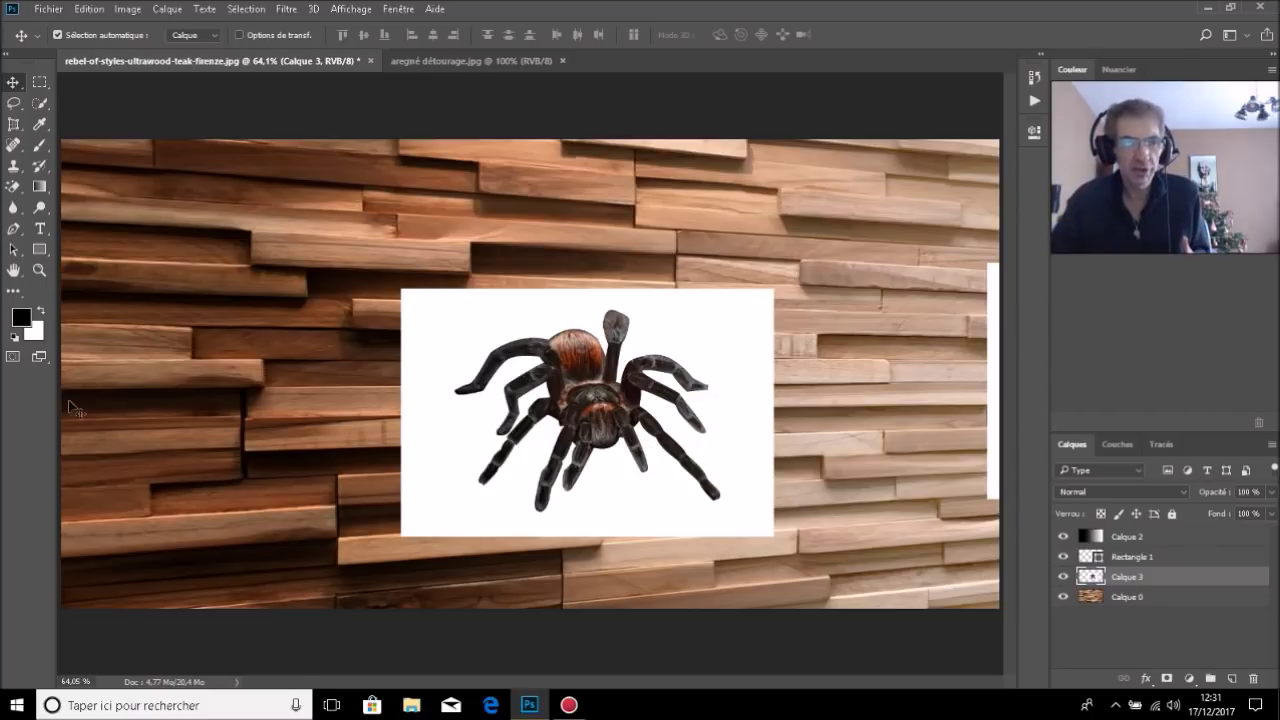
left_click(12, 190)
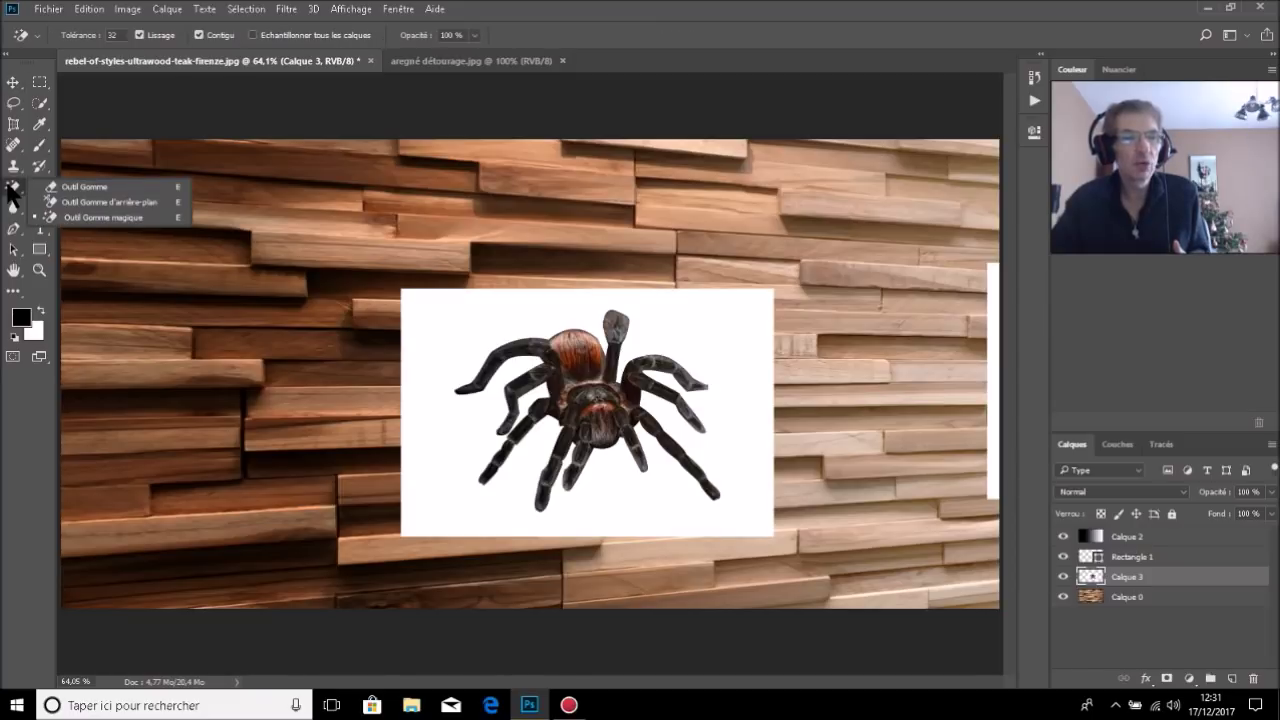
Step: Erase the white background around the tarantula with the Magic Eraser
left_click(88, 218)
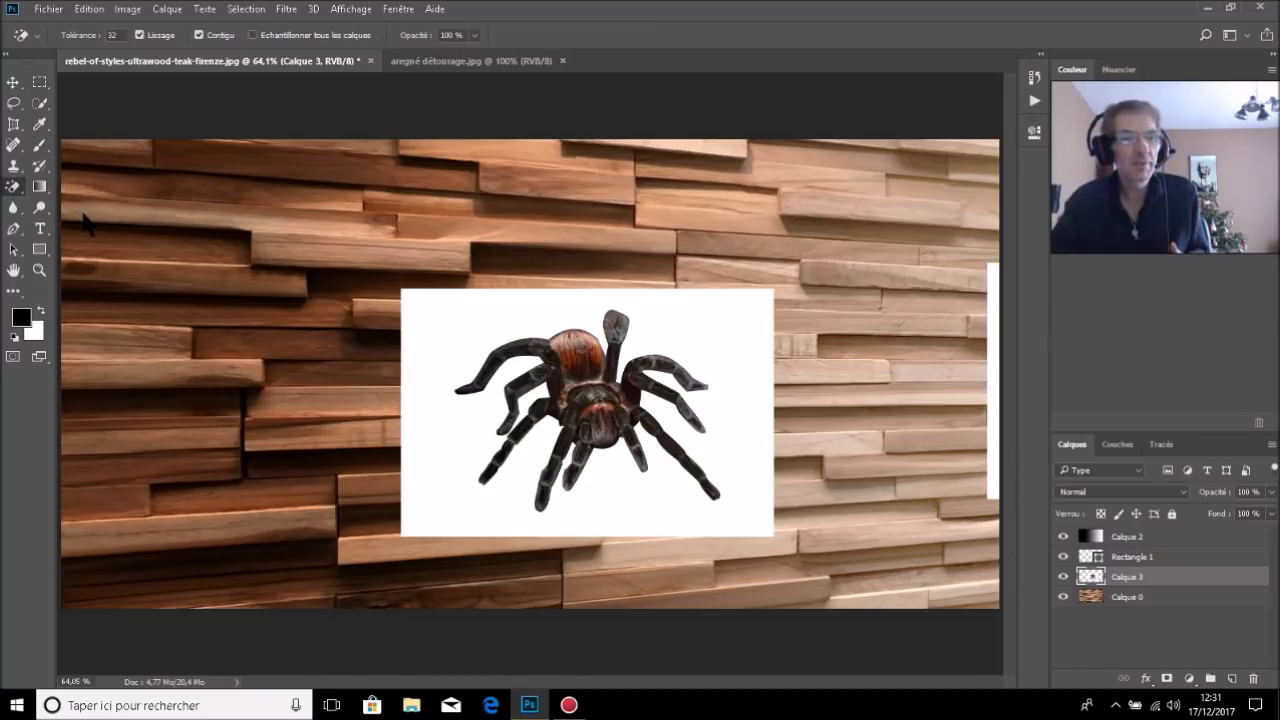
left_click(443, 326)
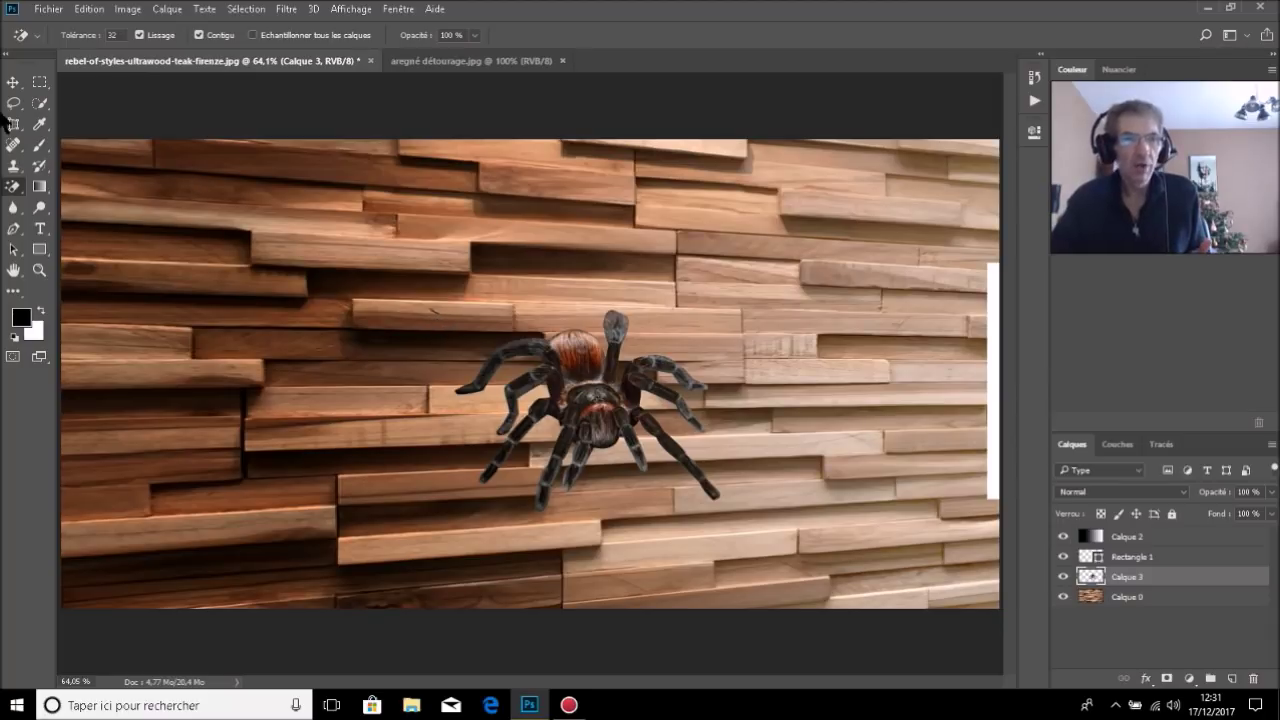
left_click(13, 83)
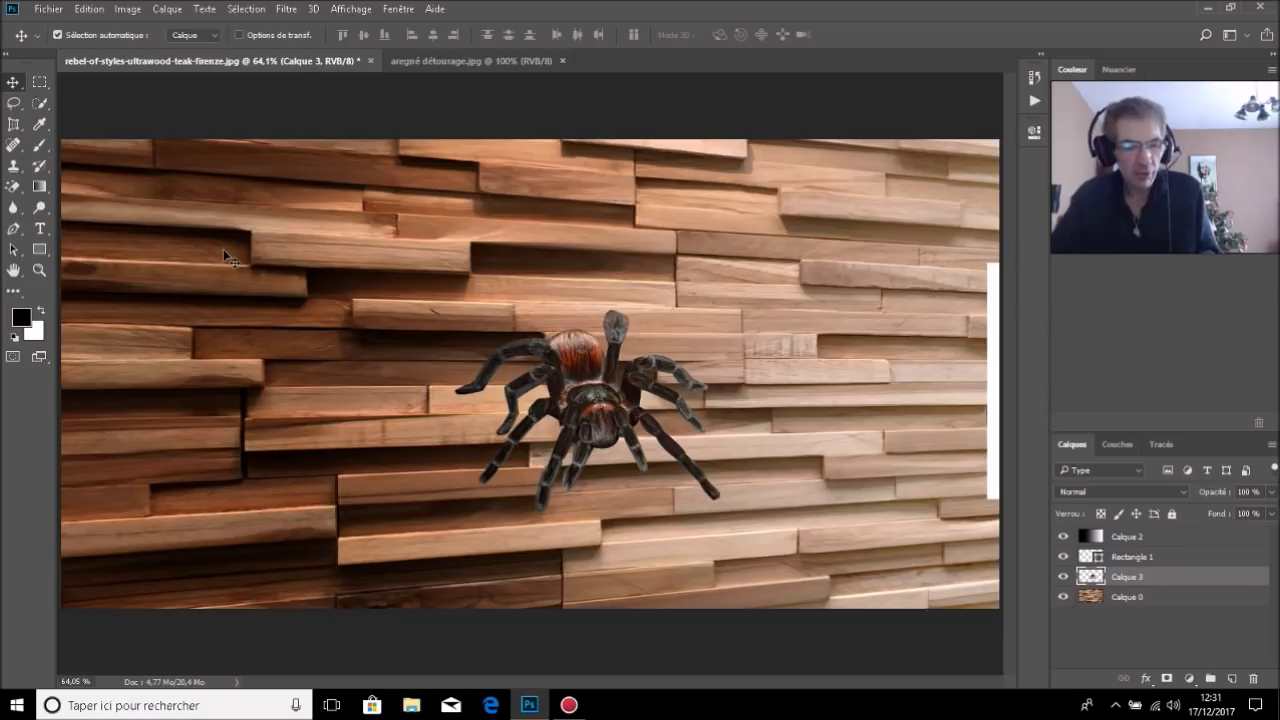
Step: Free-transform the tarantula: rotate about 29°, move it right of centre, scale to about 107%
key("ctrl+t")
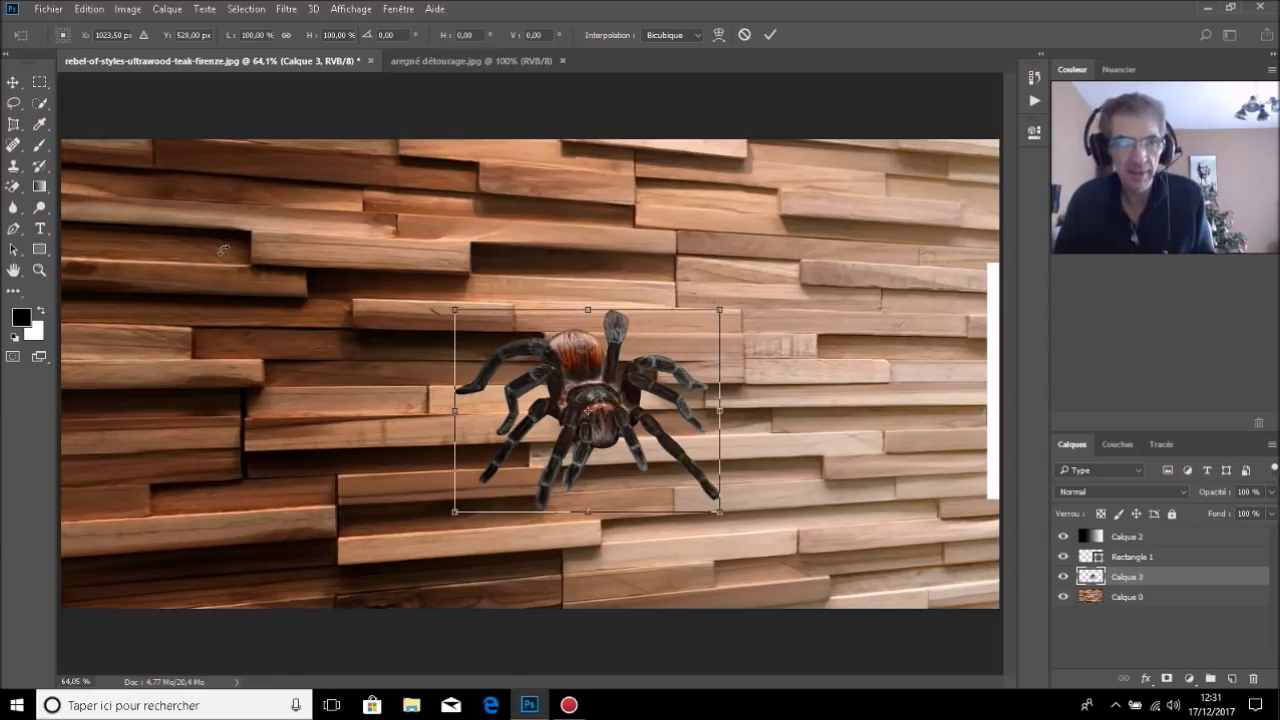
left_click(95, 9)
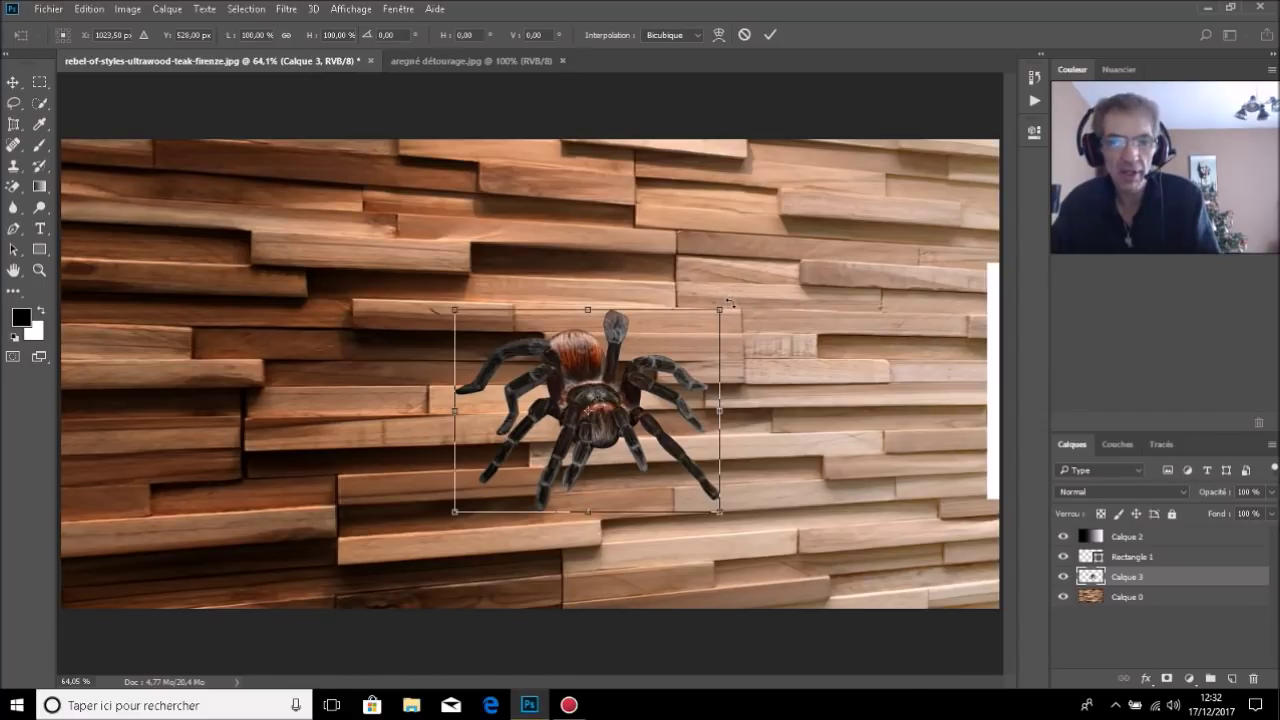
left_click_drag(730, 298, 766, 412)
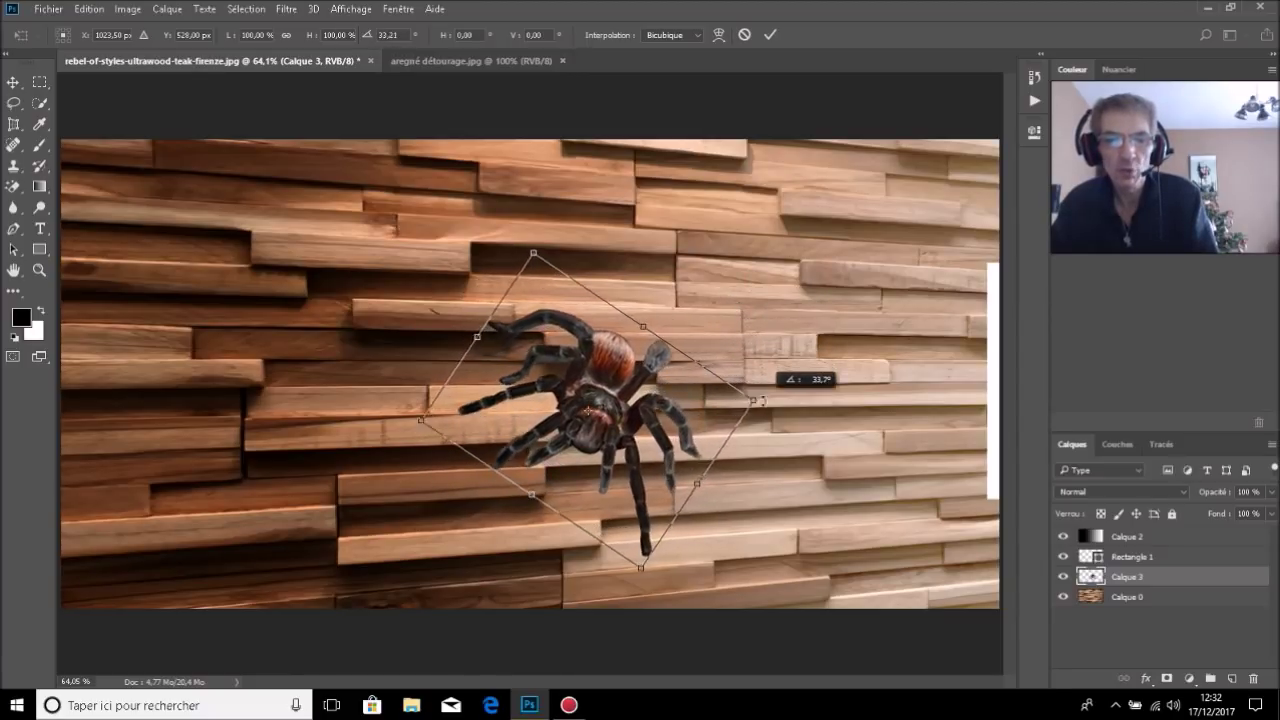
left_click_drag(571, 398, 700, 382)
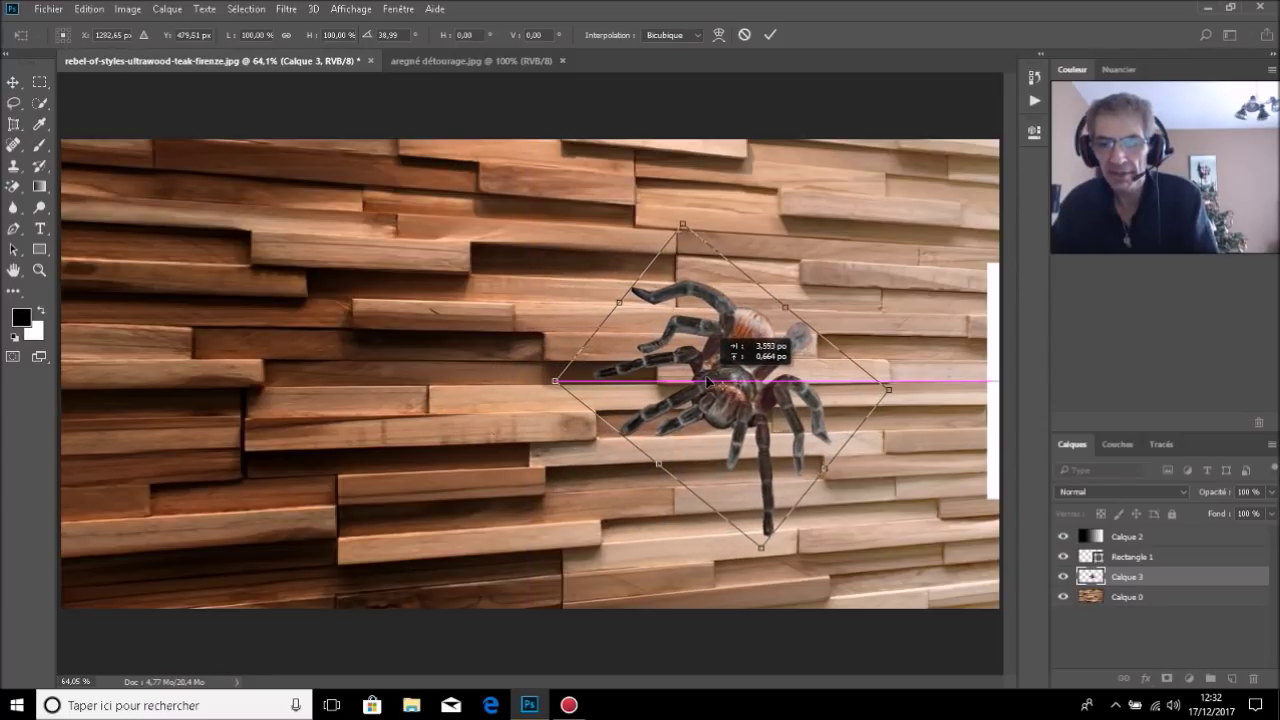
left_click_drag(700, 382, 720, 375)
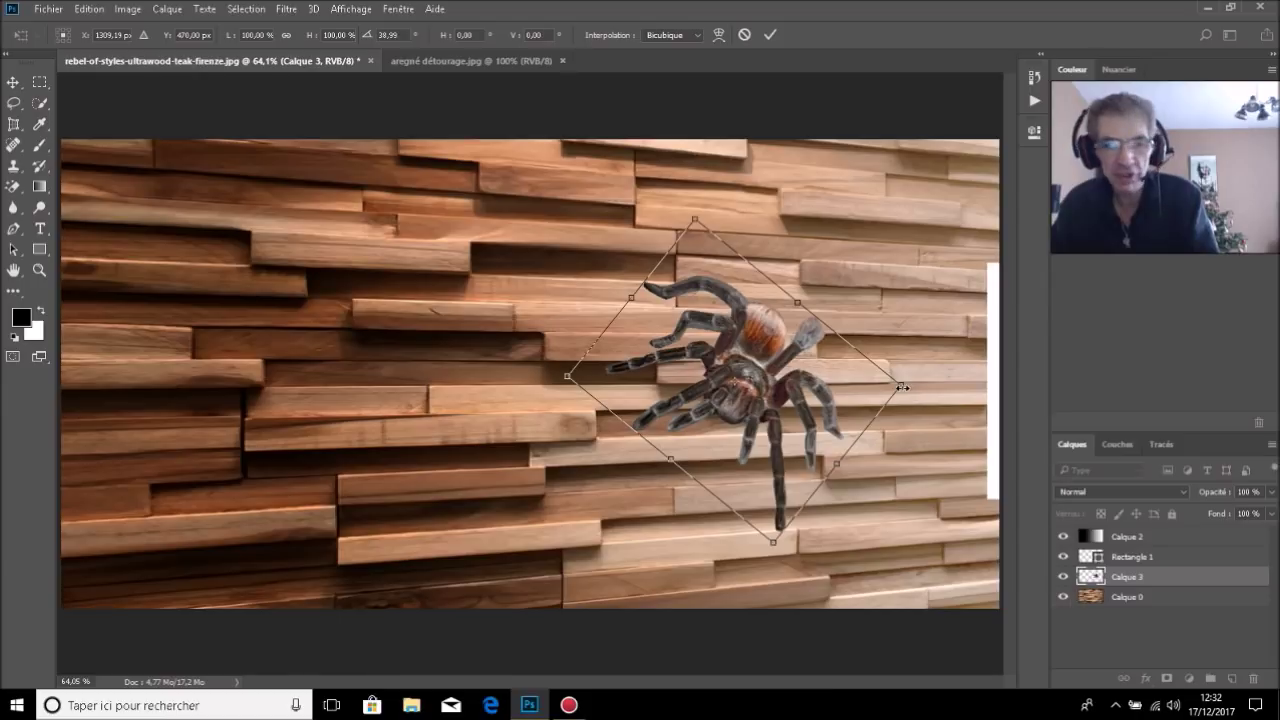
left_click_drag(896, 386, 926, 385)
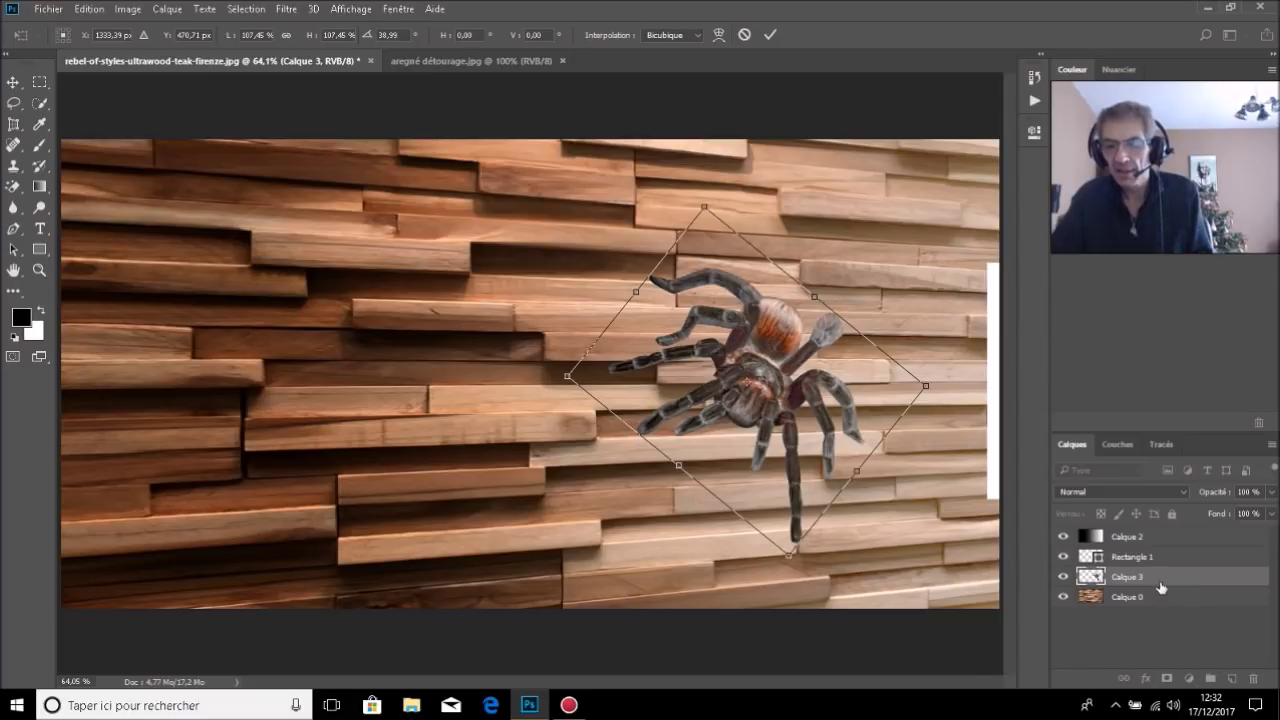
left_click(770, 27)
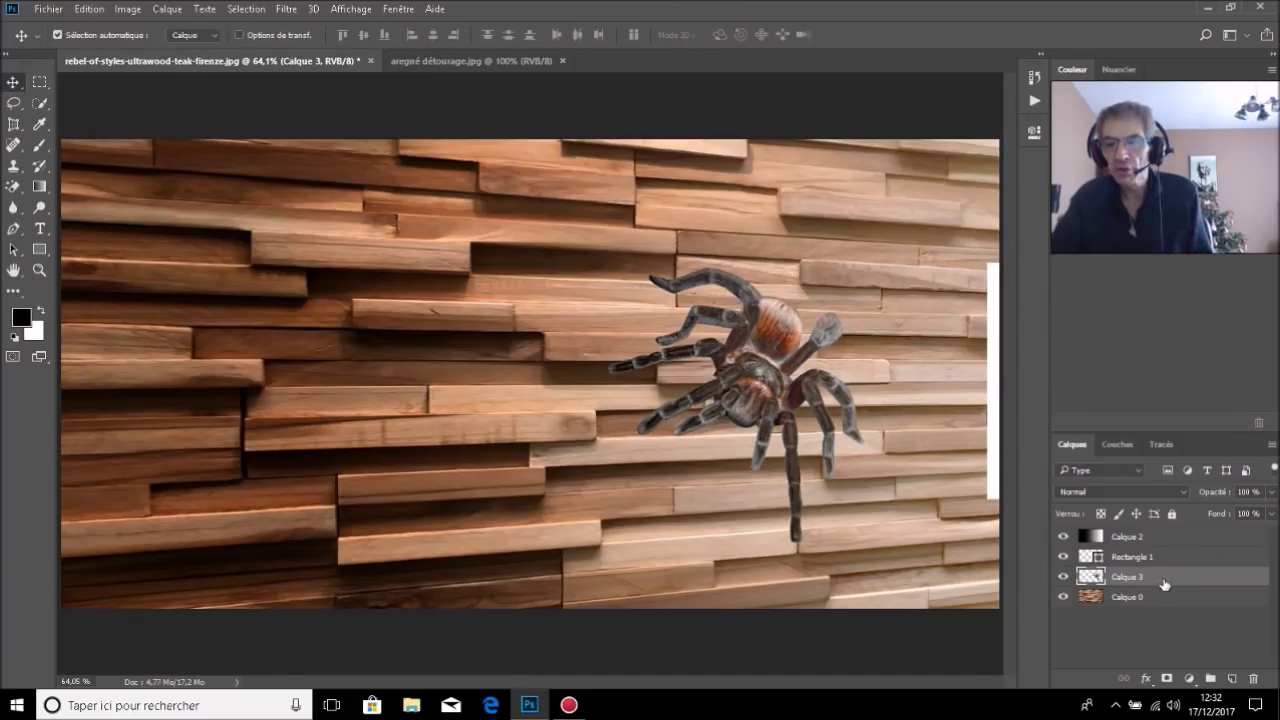
left_click_drag(1213, 657, 1231, 680)
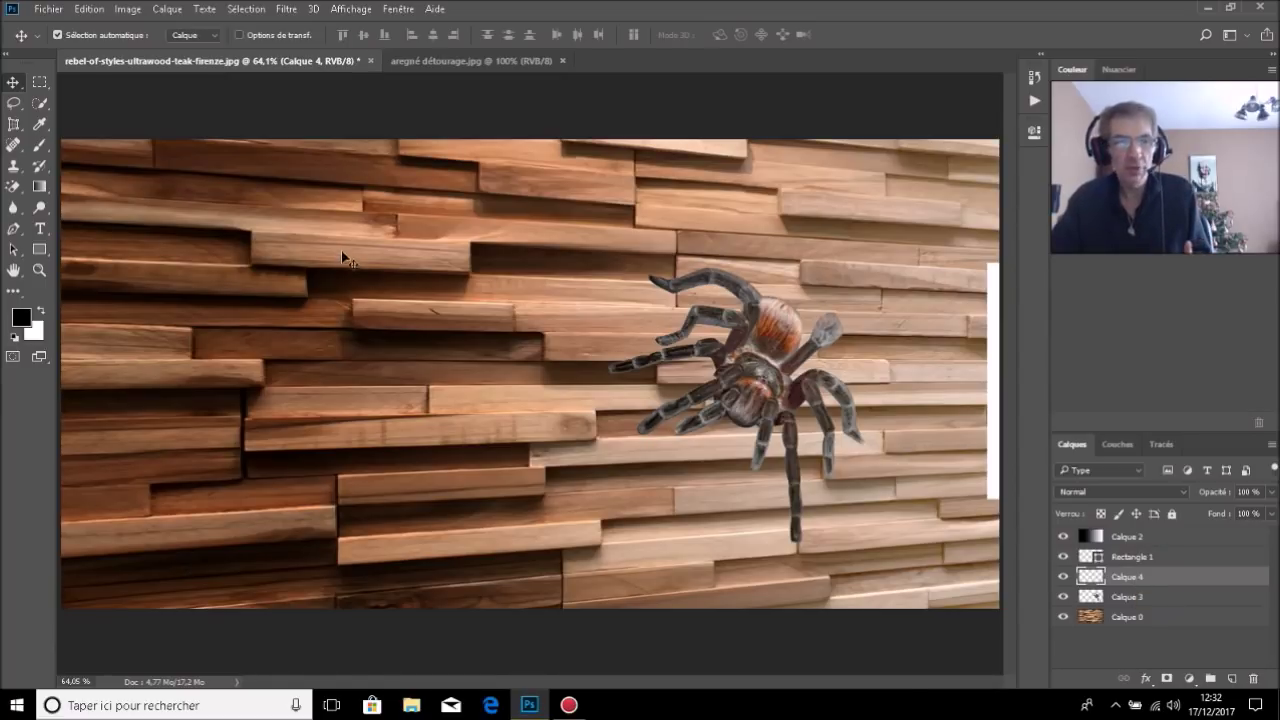
Step: Swap colours and fill Calque 4 with a canvas-wide black-to-white gradient, dark on the left
left_click(38, 190)
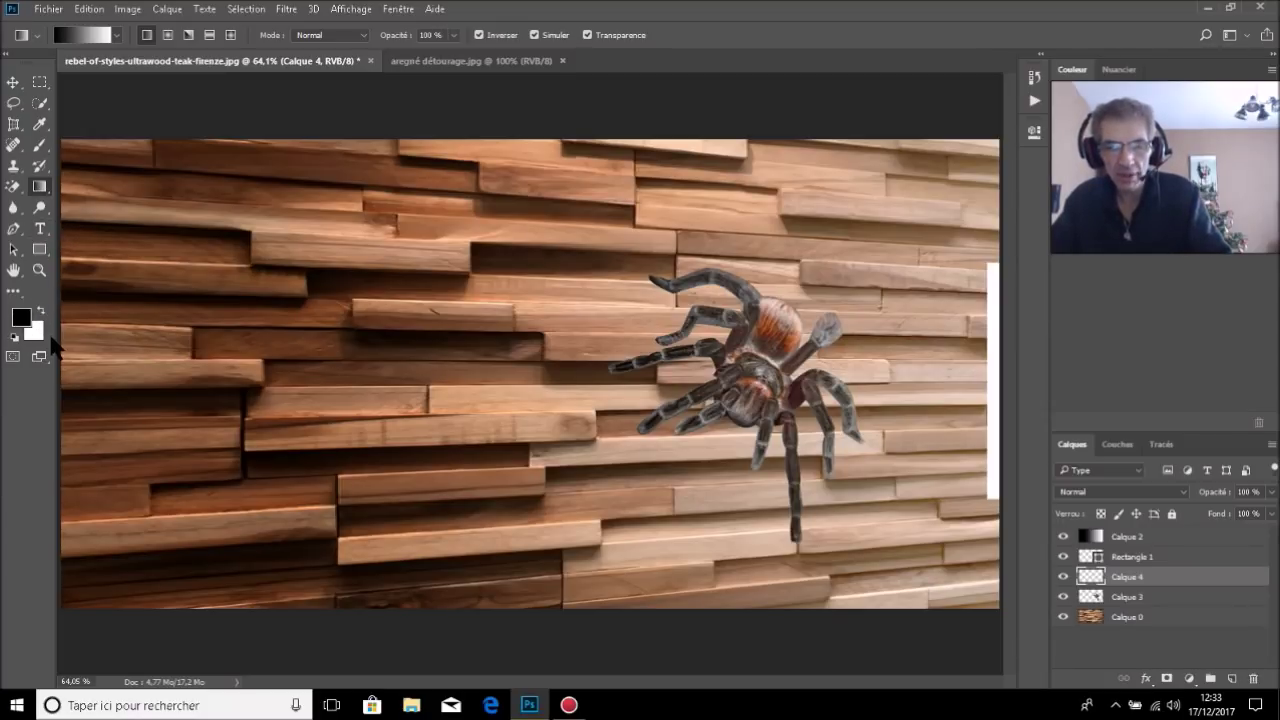
key("x")
key("x")
key("x")
key("x")
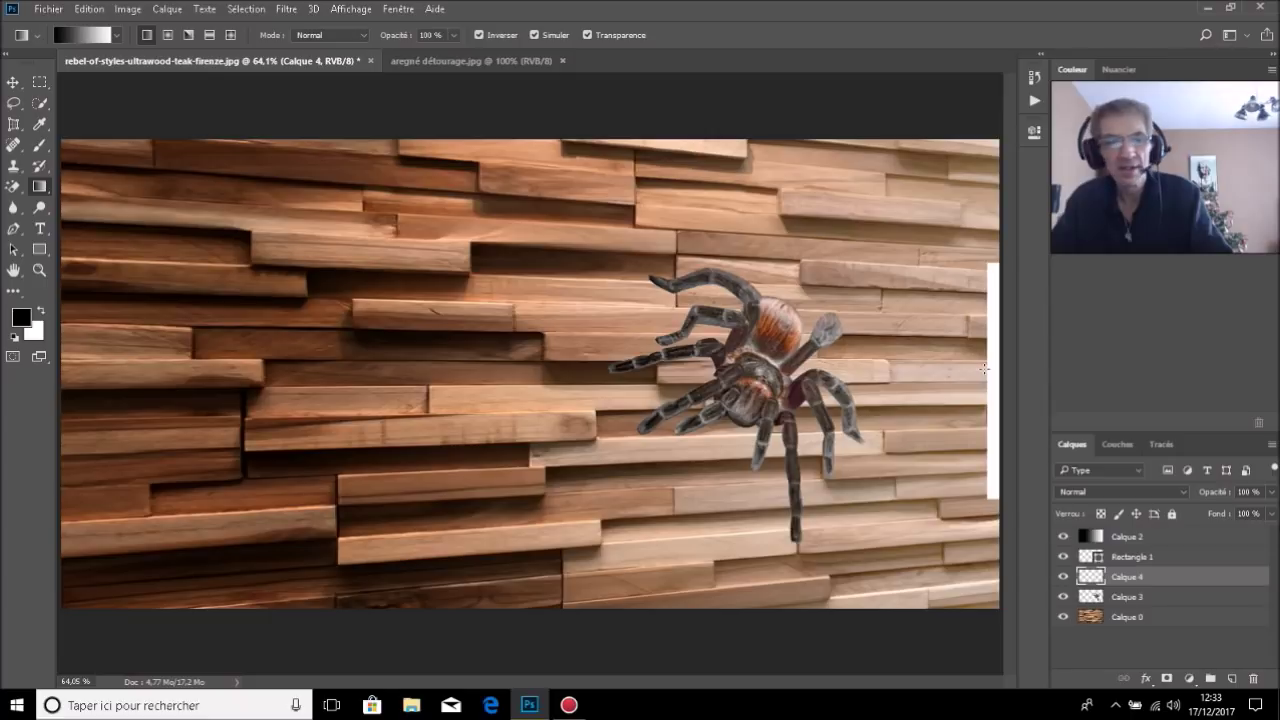
left_click_drag(985, 369, 512, 373)
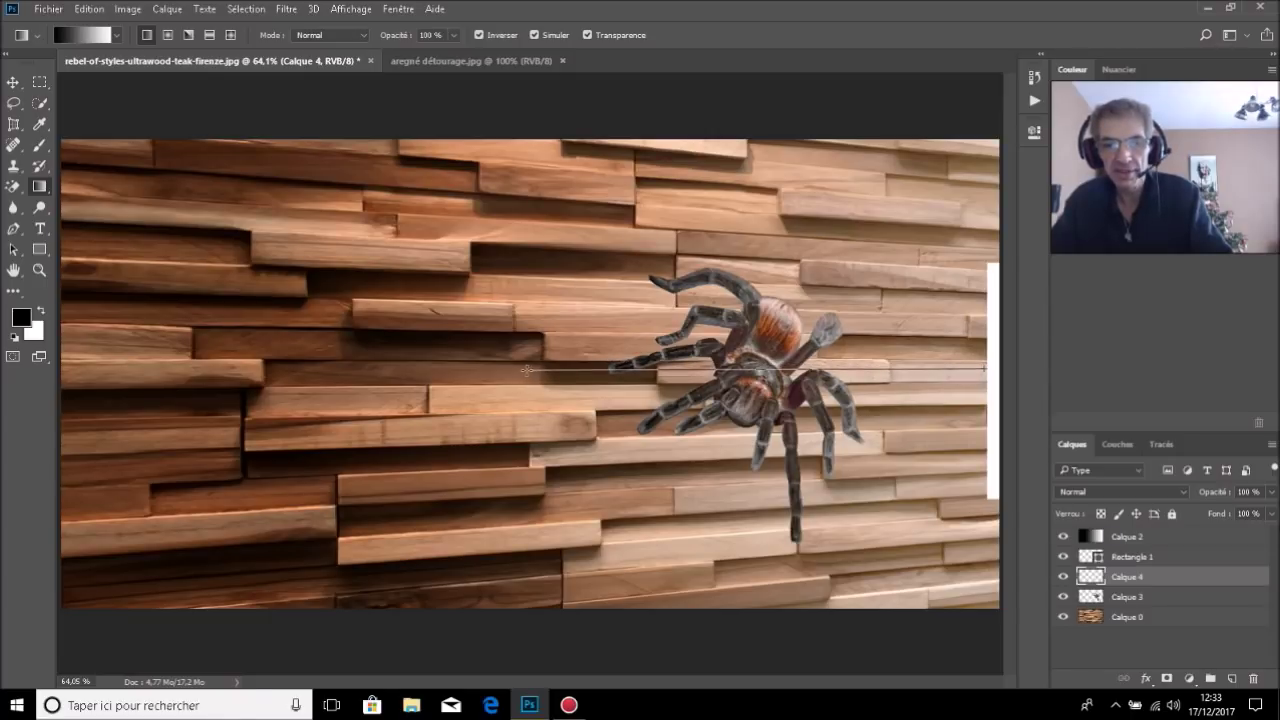
left_click_drag(512, 373, 296, 379)
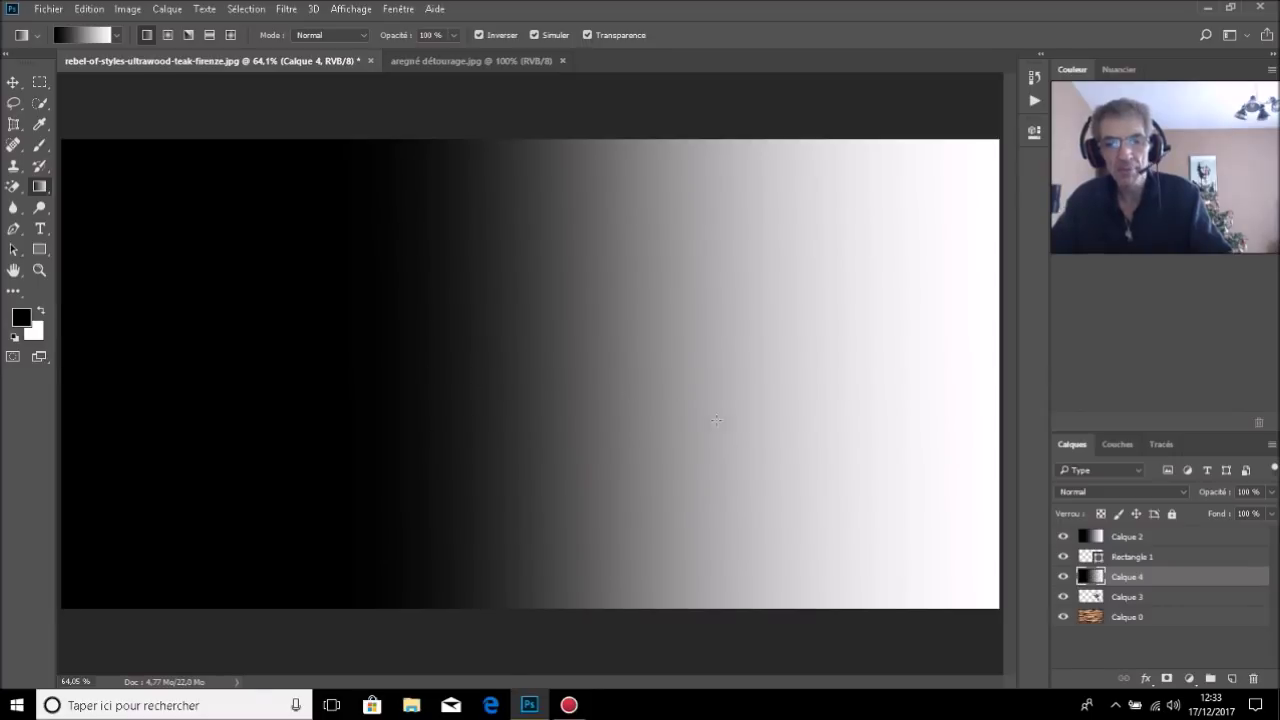
Step: Set Calque 4 to Lumière tamisée blending and move the tarantula layer above it
left_click(1172, 491)
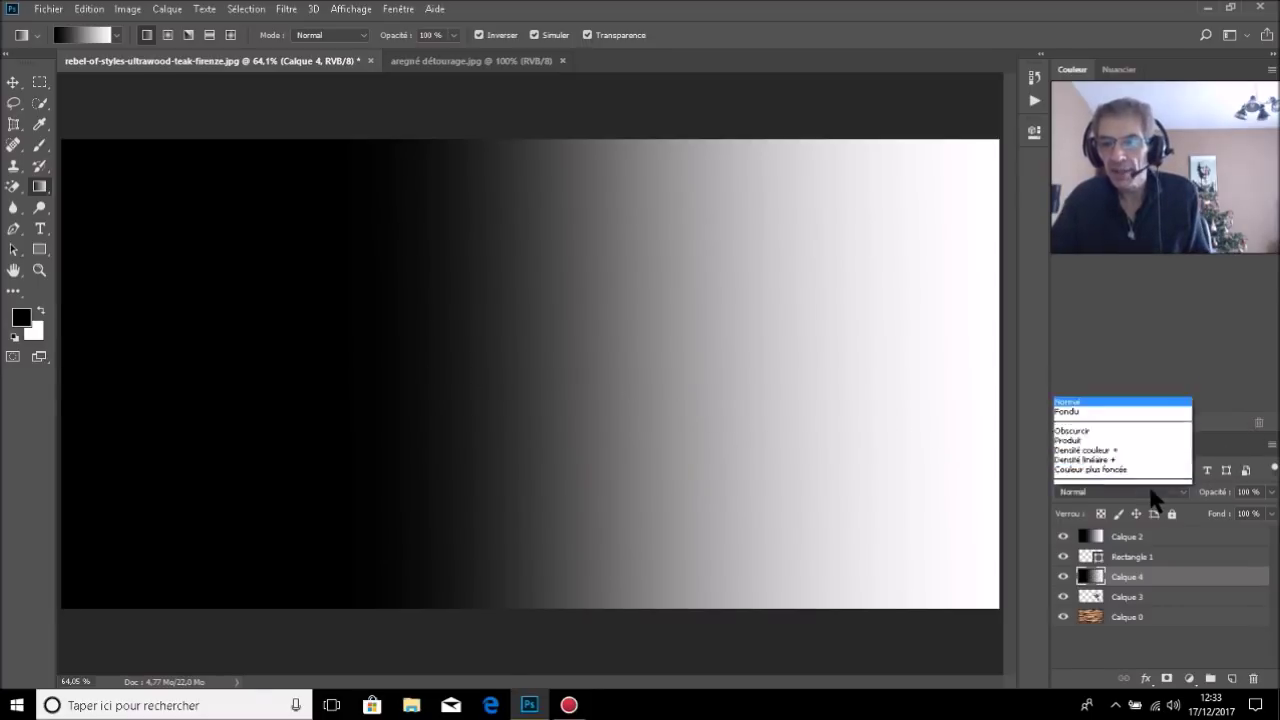
left_click(1120, 336)
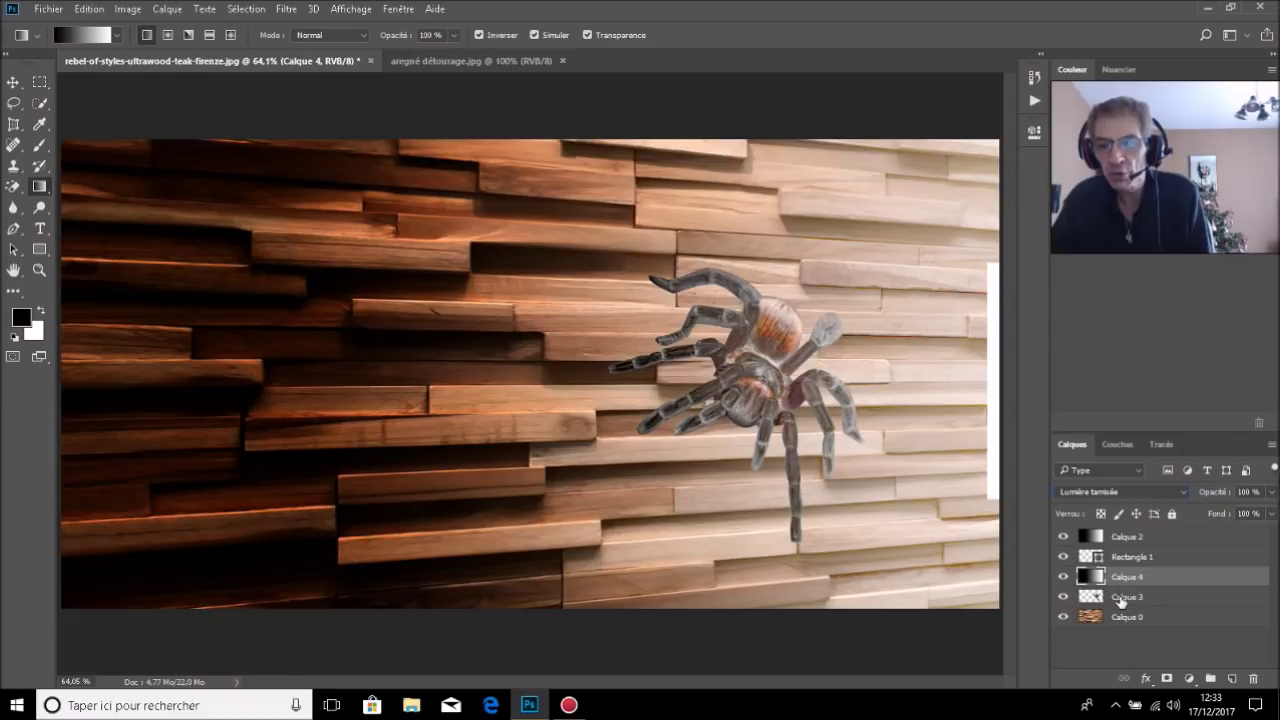
left_click_drag(1121, 600, 1126, 574)
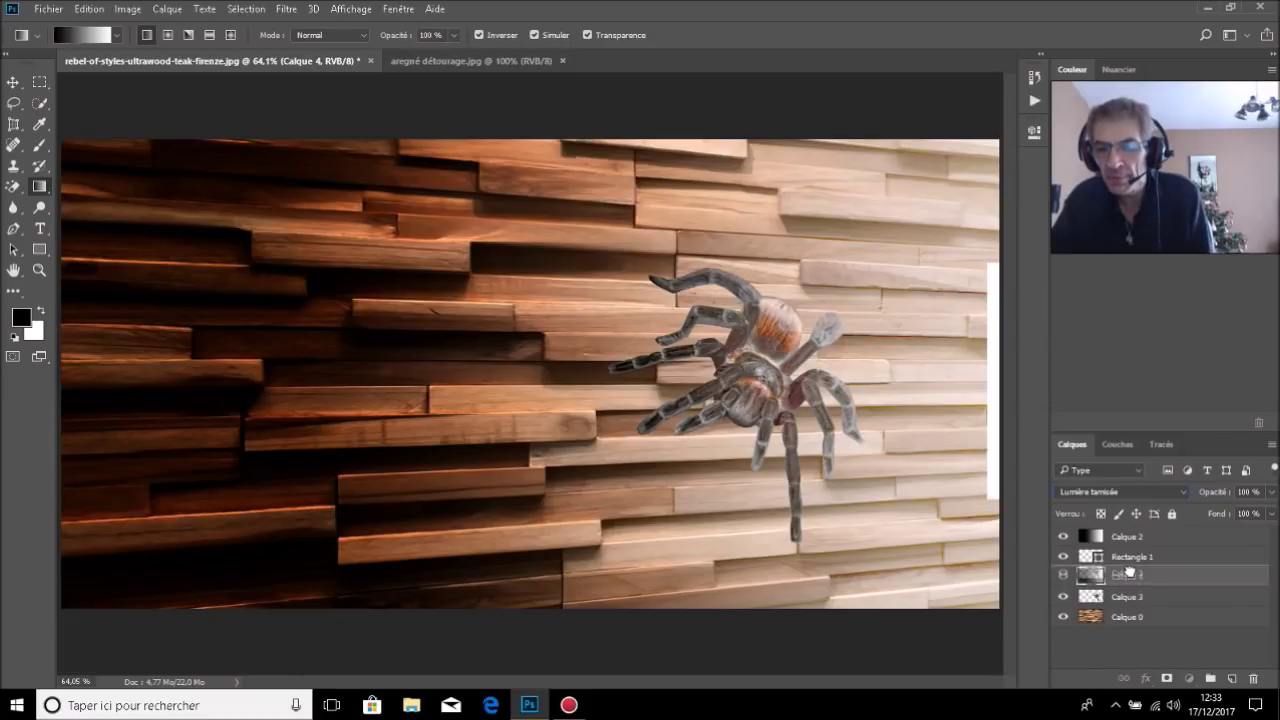
Step: Move tarantula layer Calque 3 above gradient Calque 4, then add an empty Calque 5 above it
left_click_drag(1126, 574, 1130, 576)
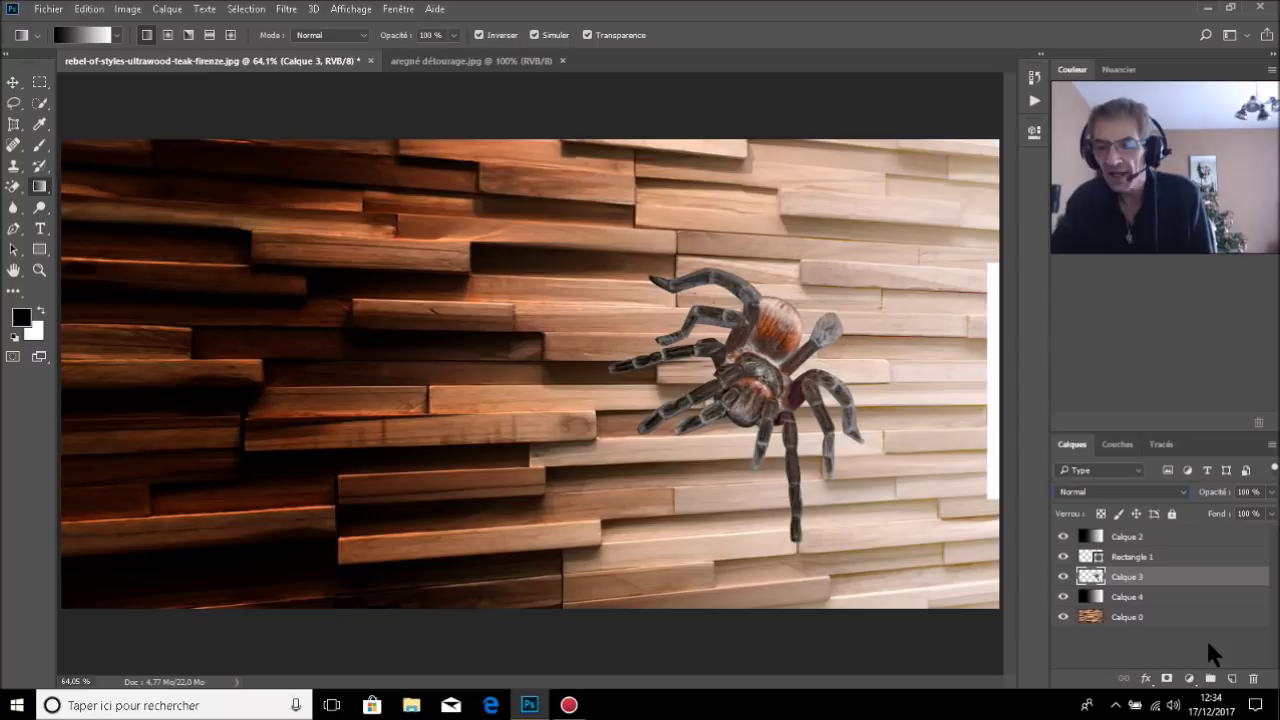
left_click(1229, 679)
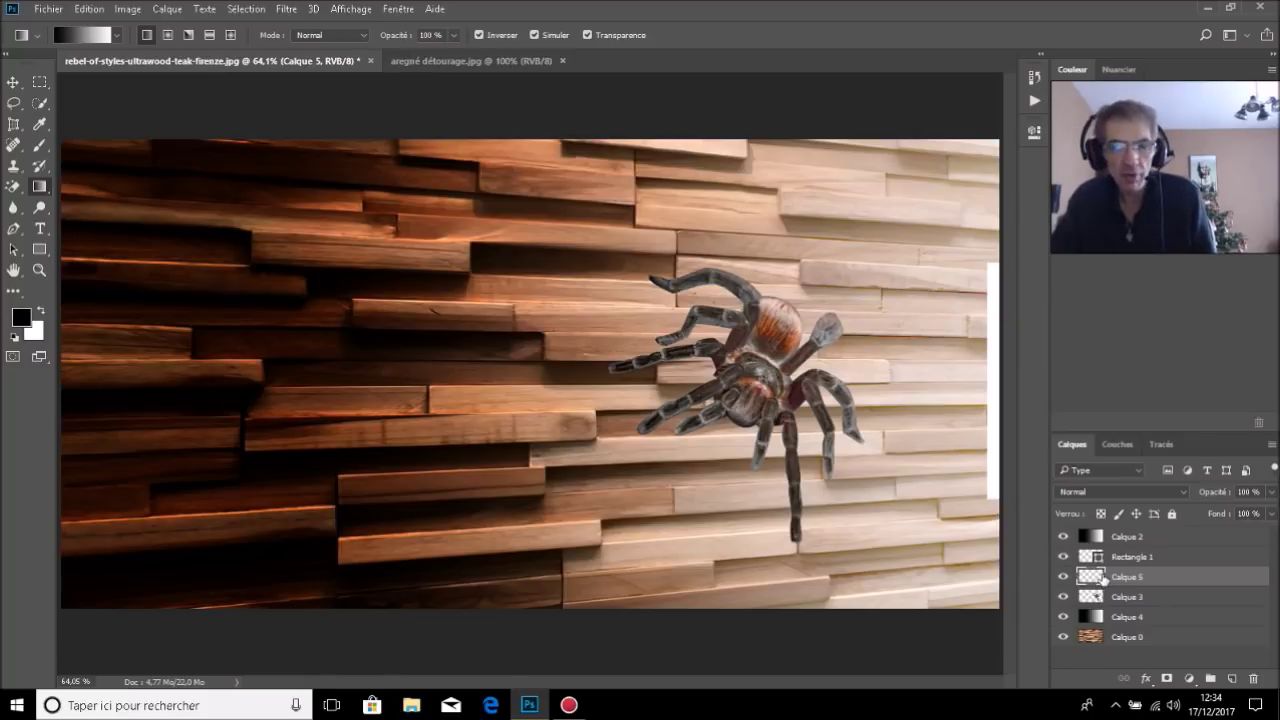
left_click(1190, 600)
double_click(1198, 600)
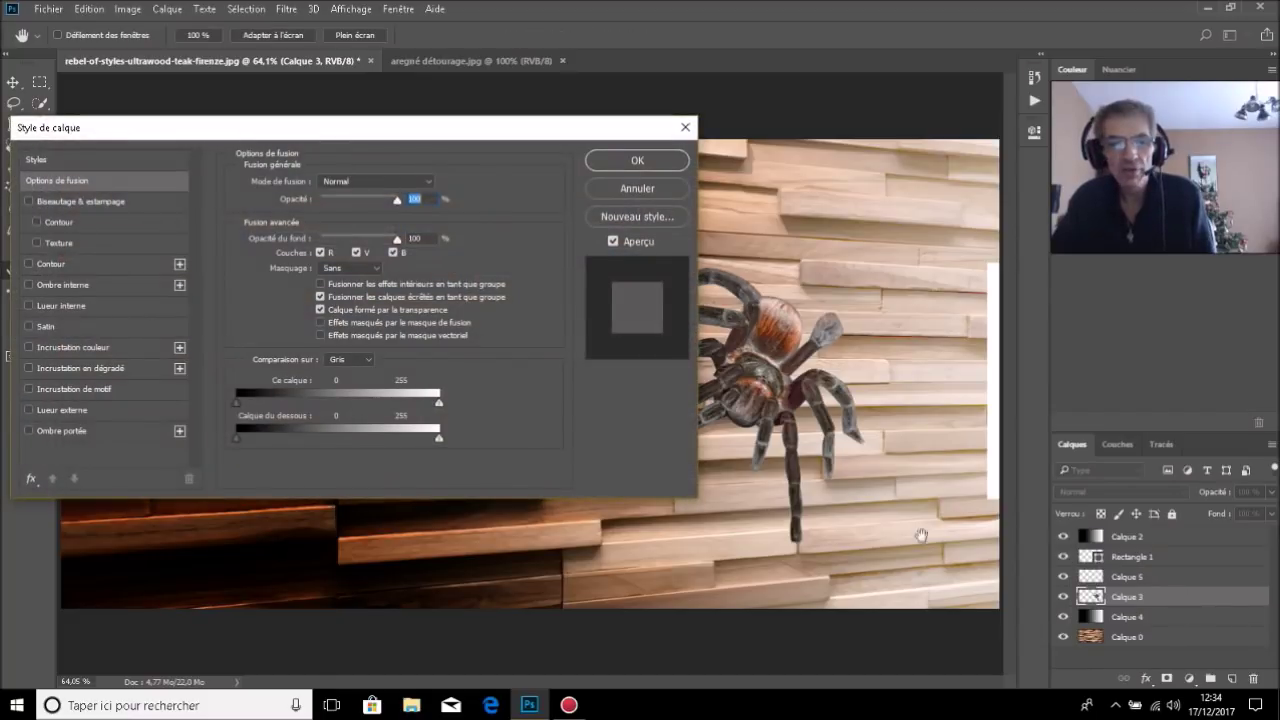
left_click(640, 181)
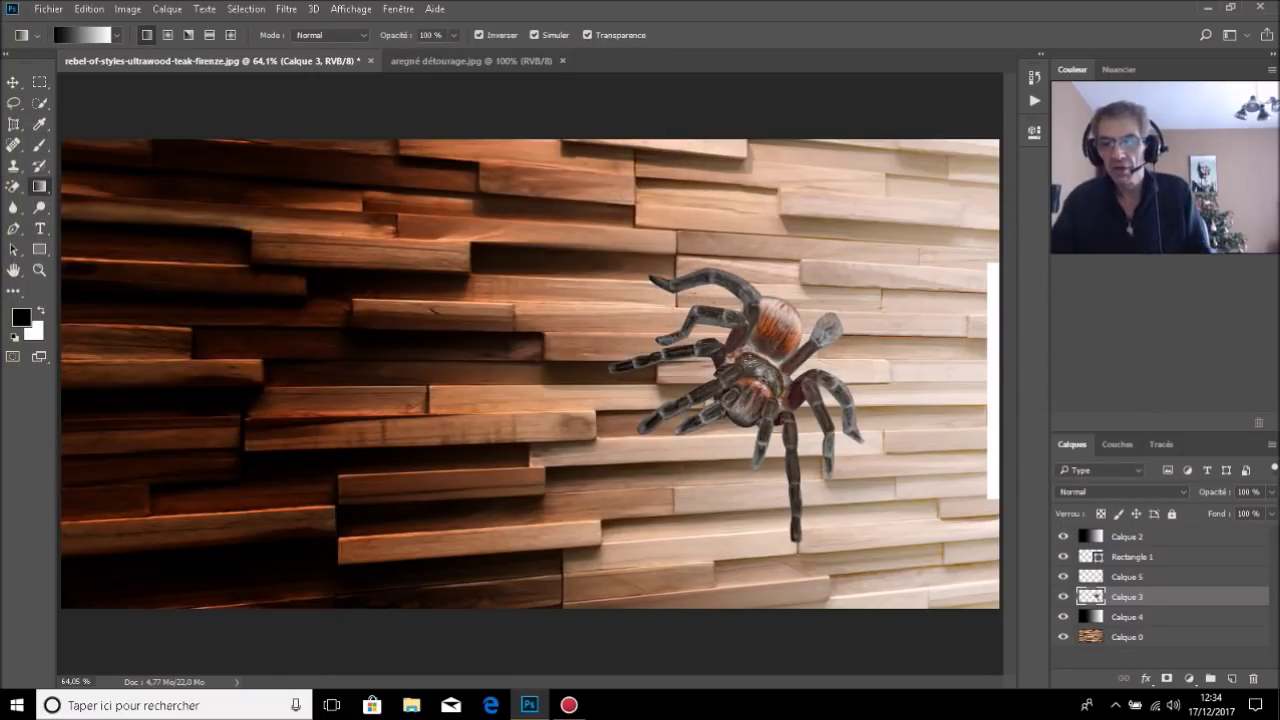
left_click(1138, 578)
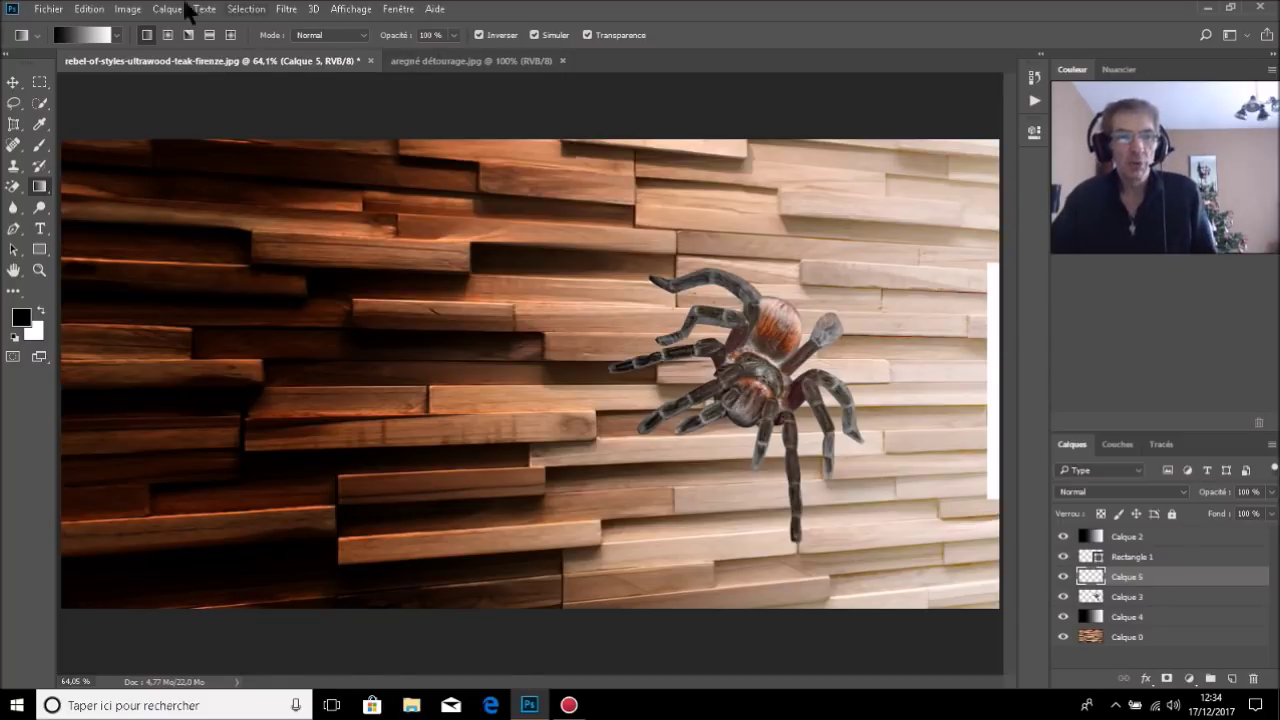
left_click(41, 146)
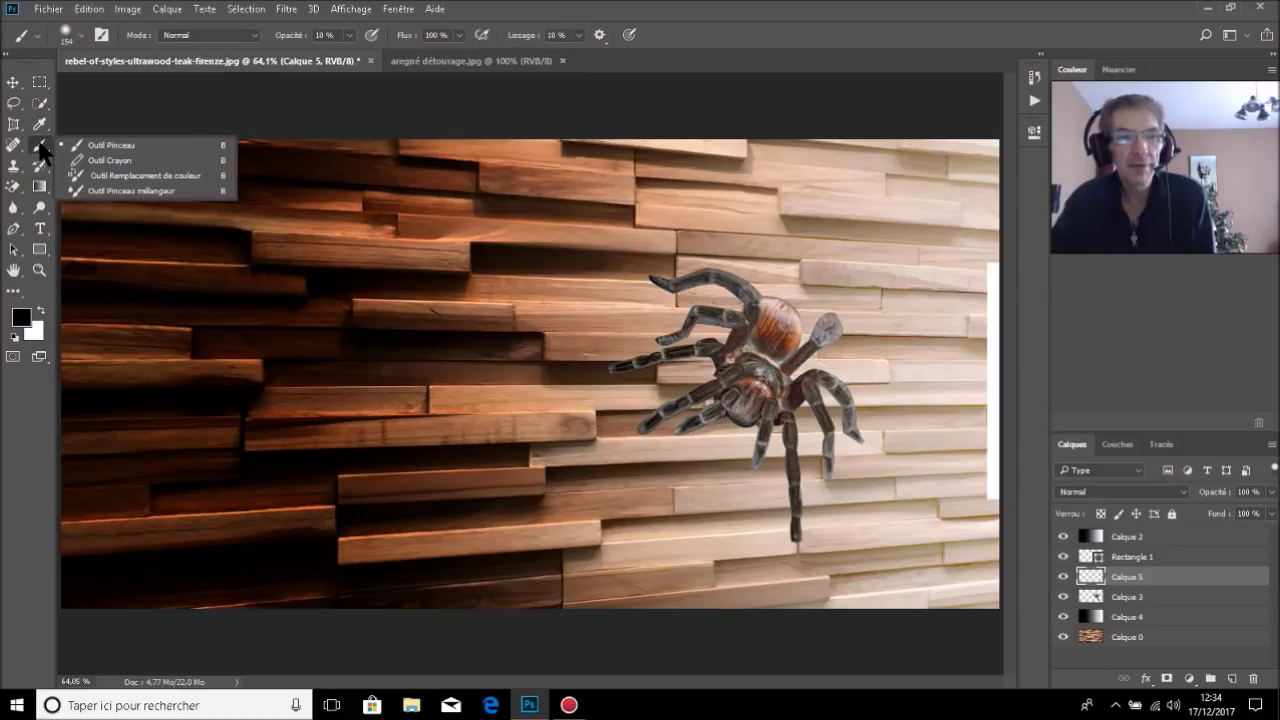
Step: Paint a 100 % opacity test dab on the wall, then undo it
left_click(118, 146)
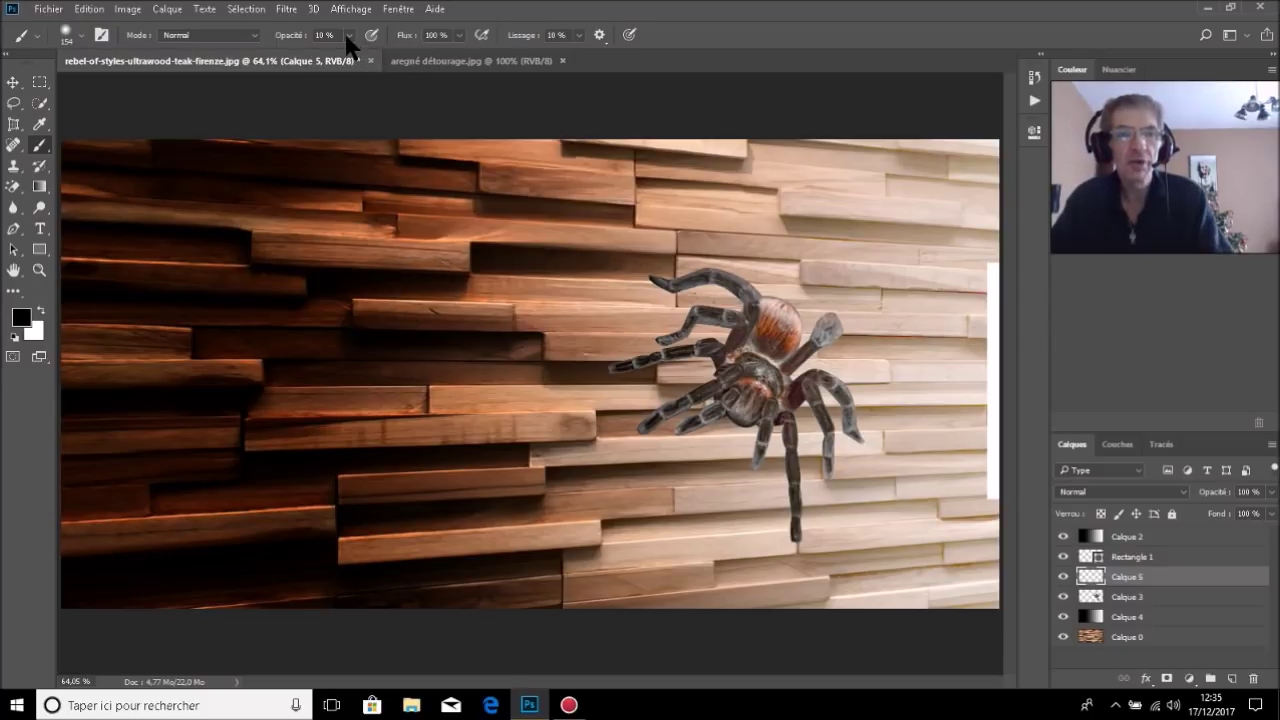
left_click_drag(352, 42, 428, 60)
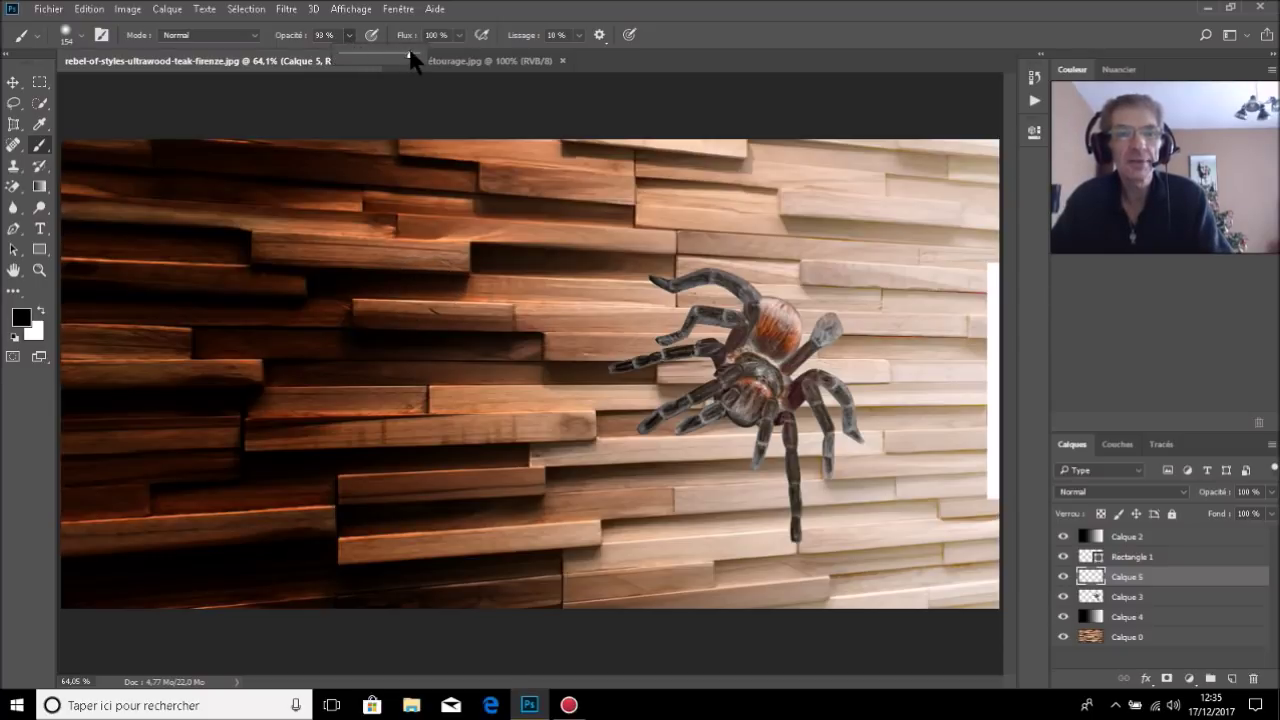
left_click(356, 316)
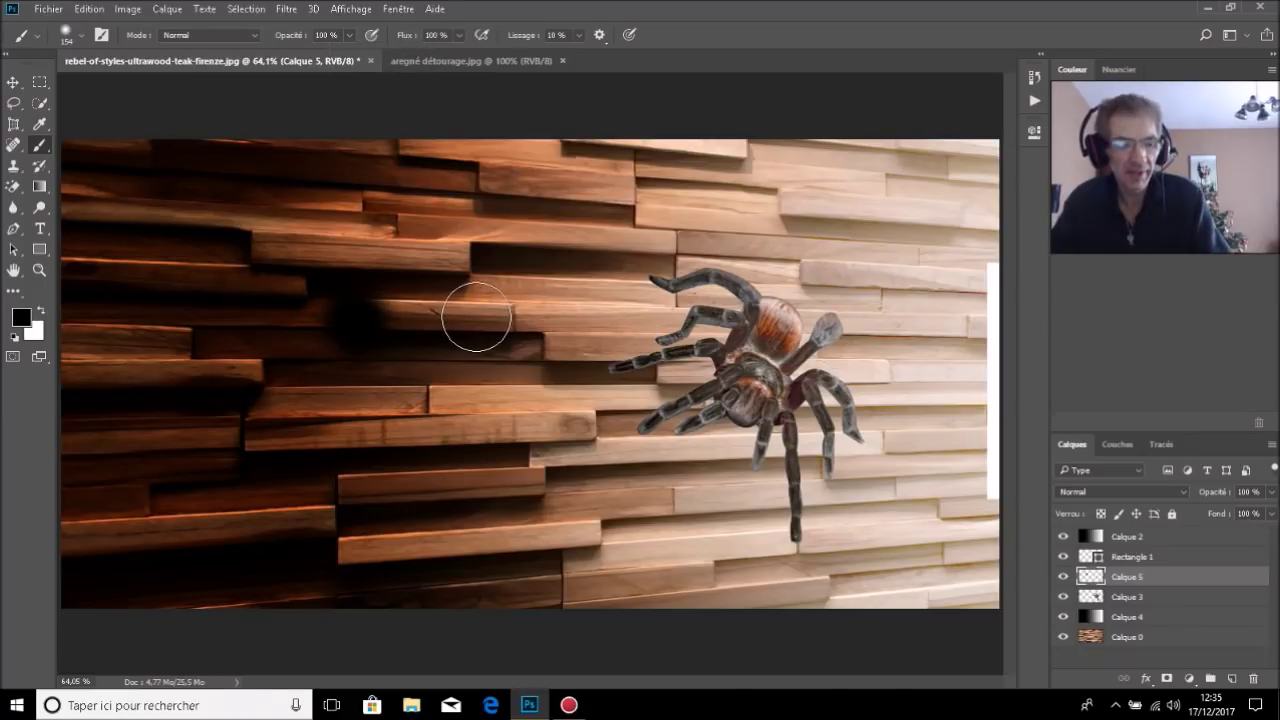
key("ctrl+z")
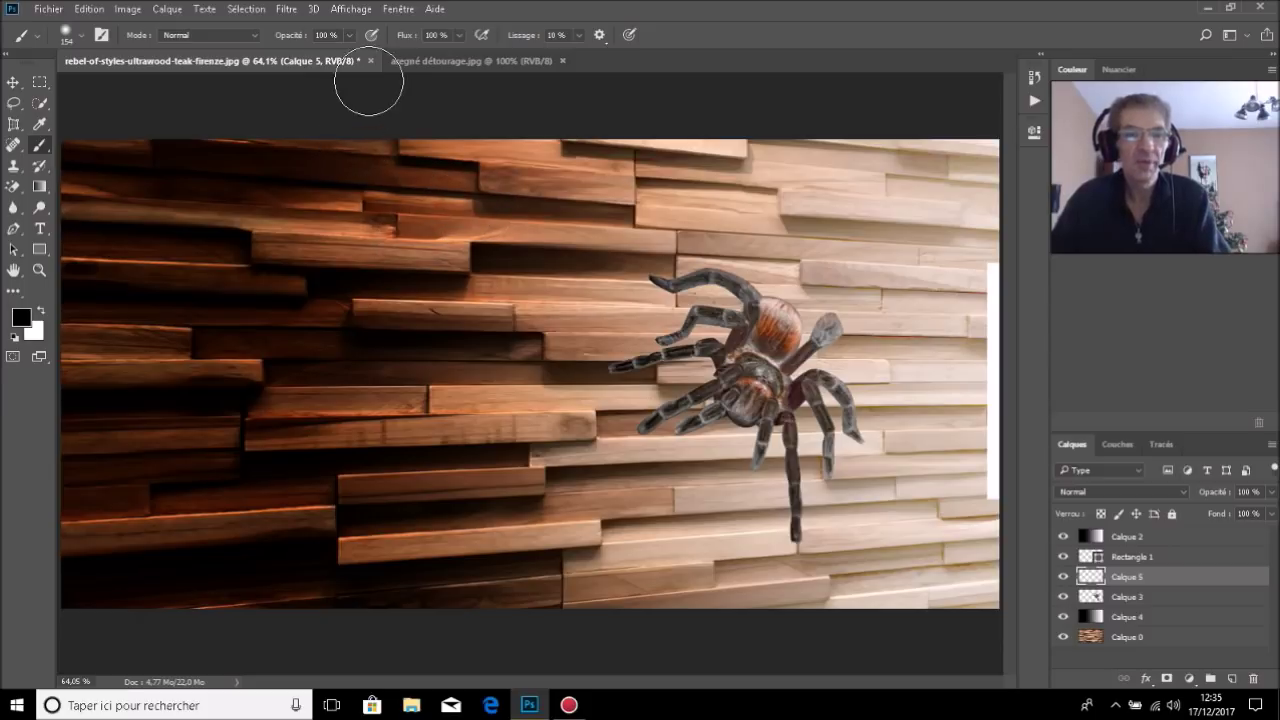
Step: Lower brush opacity to about 11 % and dab a faint shadow left of the tarantula
left_click(350, 33)
left_click(288, 52)
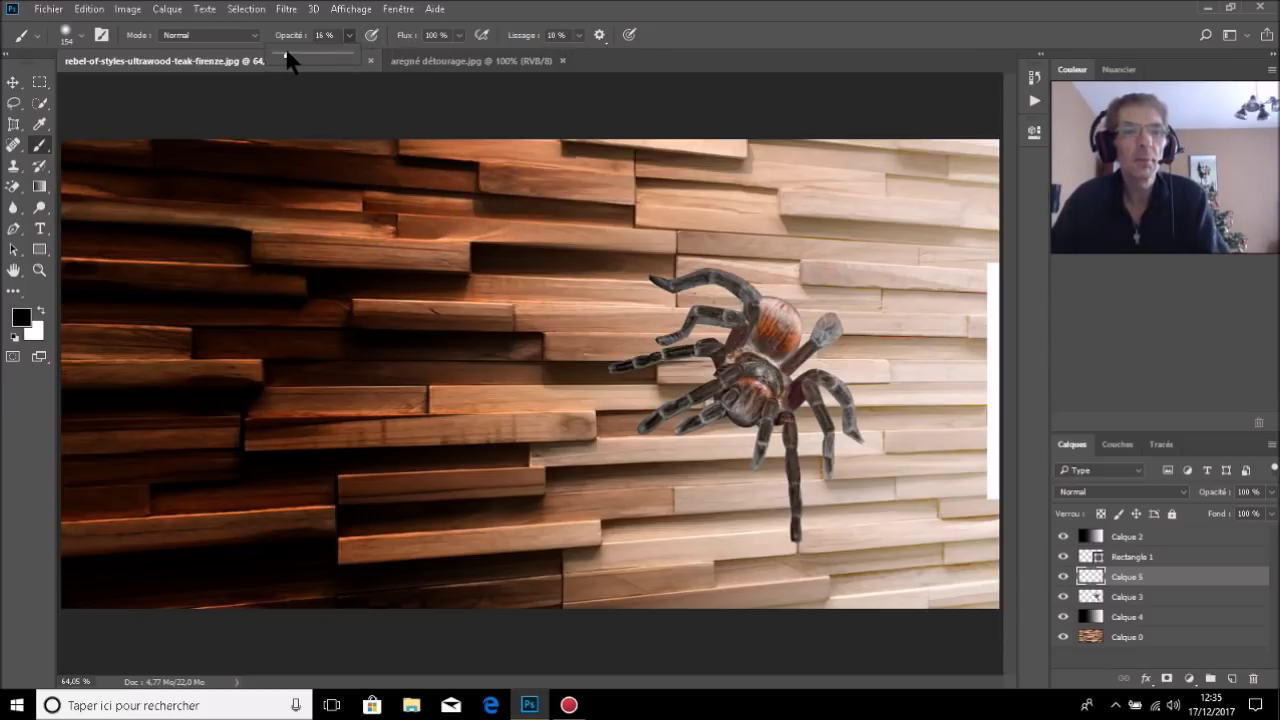
left_click_drag(287, 50, 285, 50)
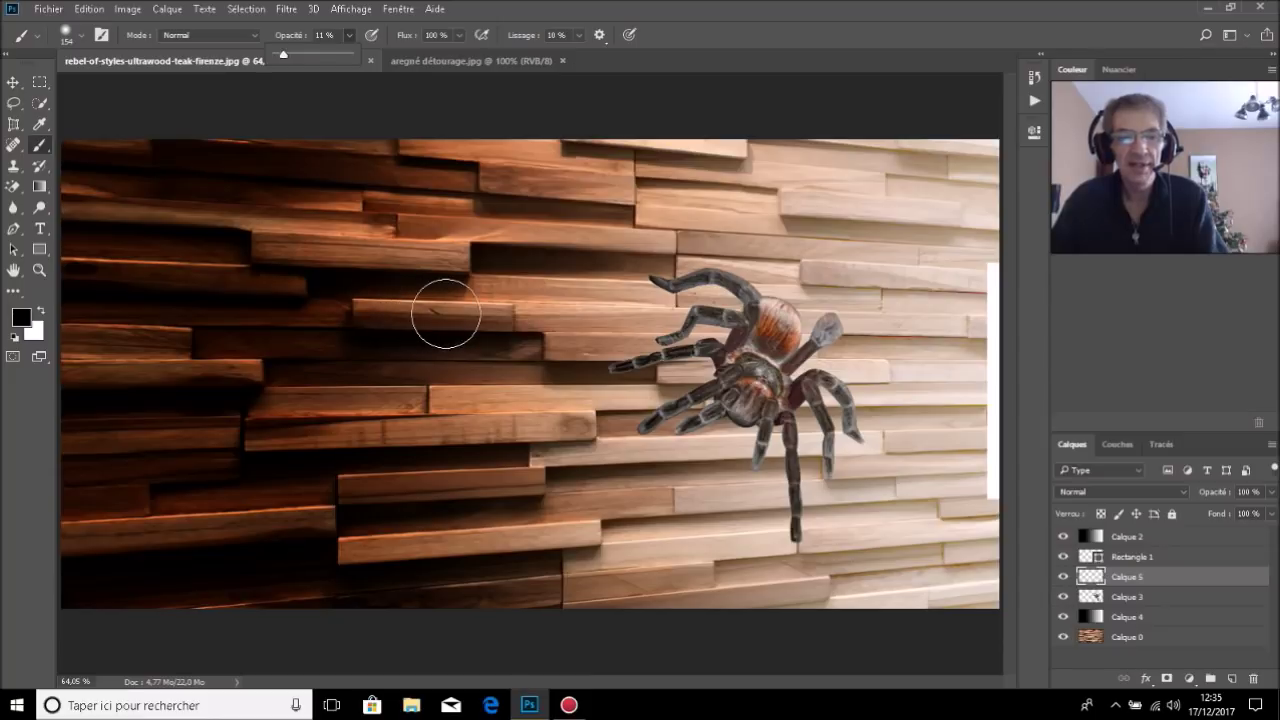
left_click(445, 313)
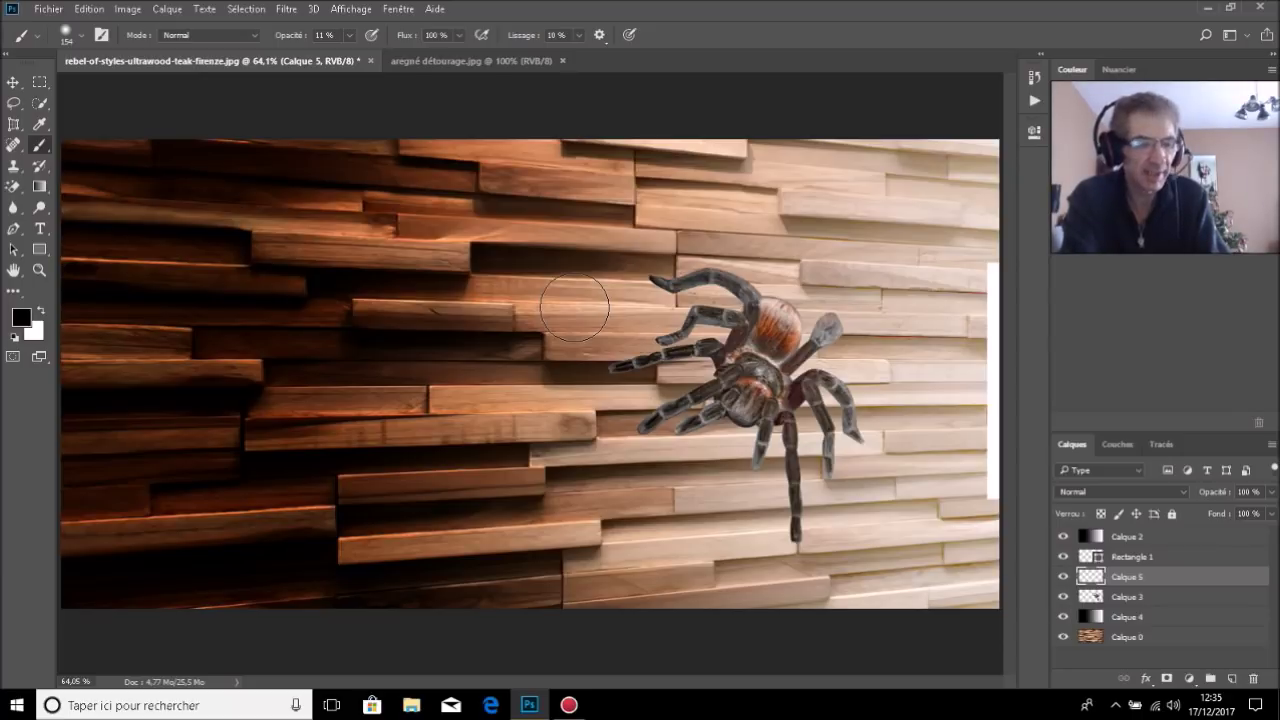
key("ctrl")
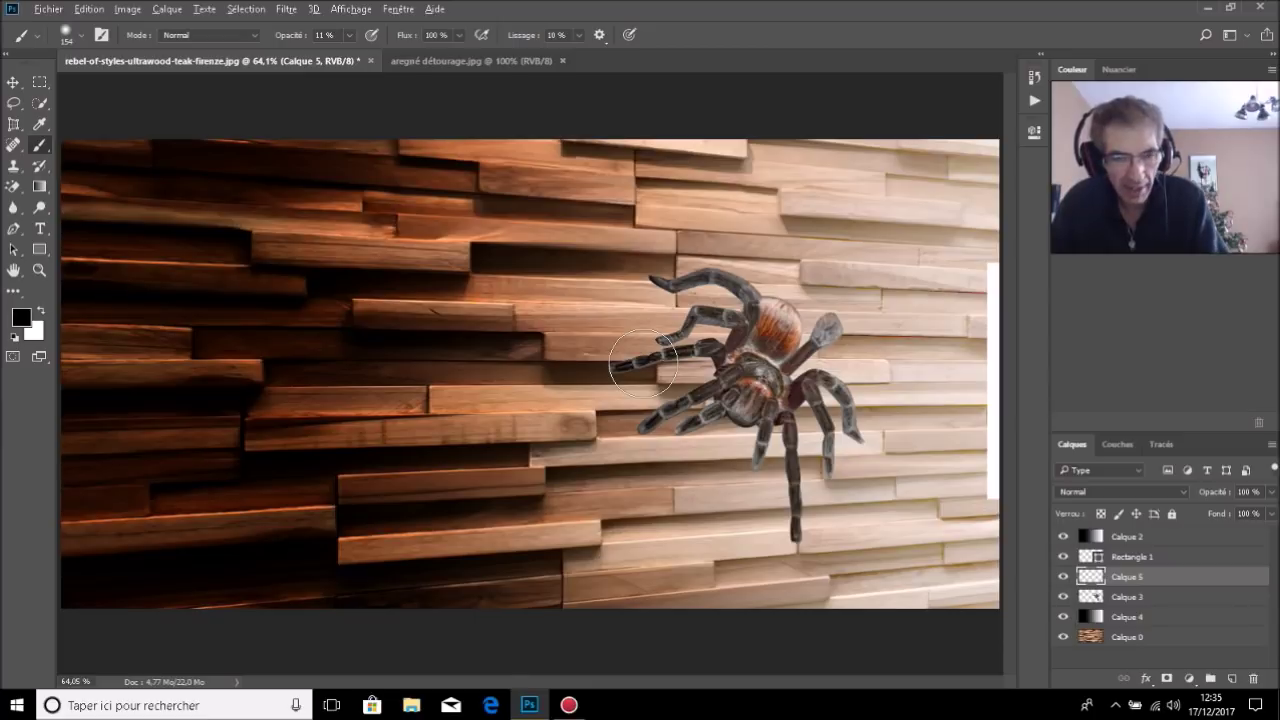
right_click(550, 370, "alt")
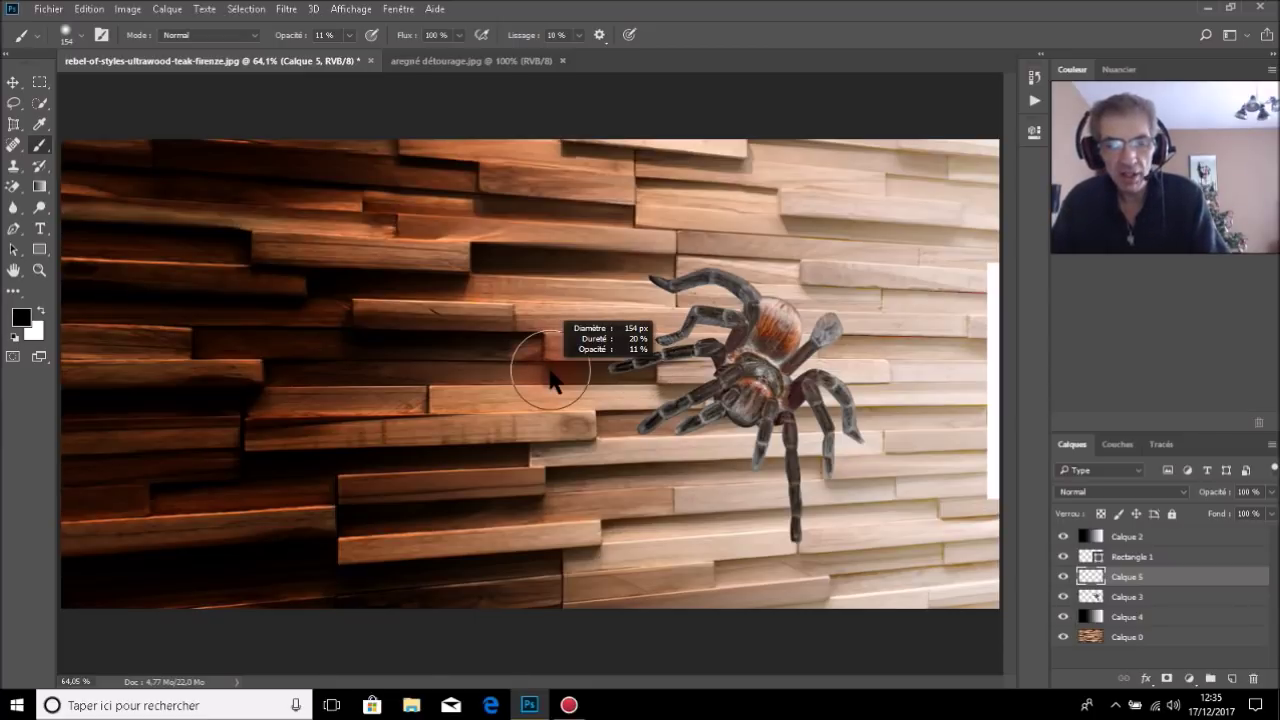
Step: Set the brush to 0 % hardness, resize it, and paint soft shadows beneath the tarantula's legs
mouse_move(550, 372)
left_mouse_down()
mouse_move(596, 370)
mouse_move(475, 370)
left_mouse_up()
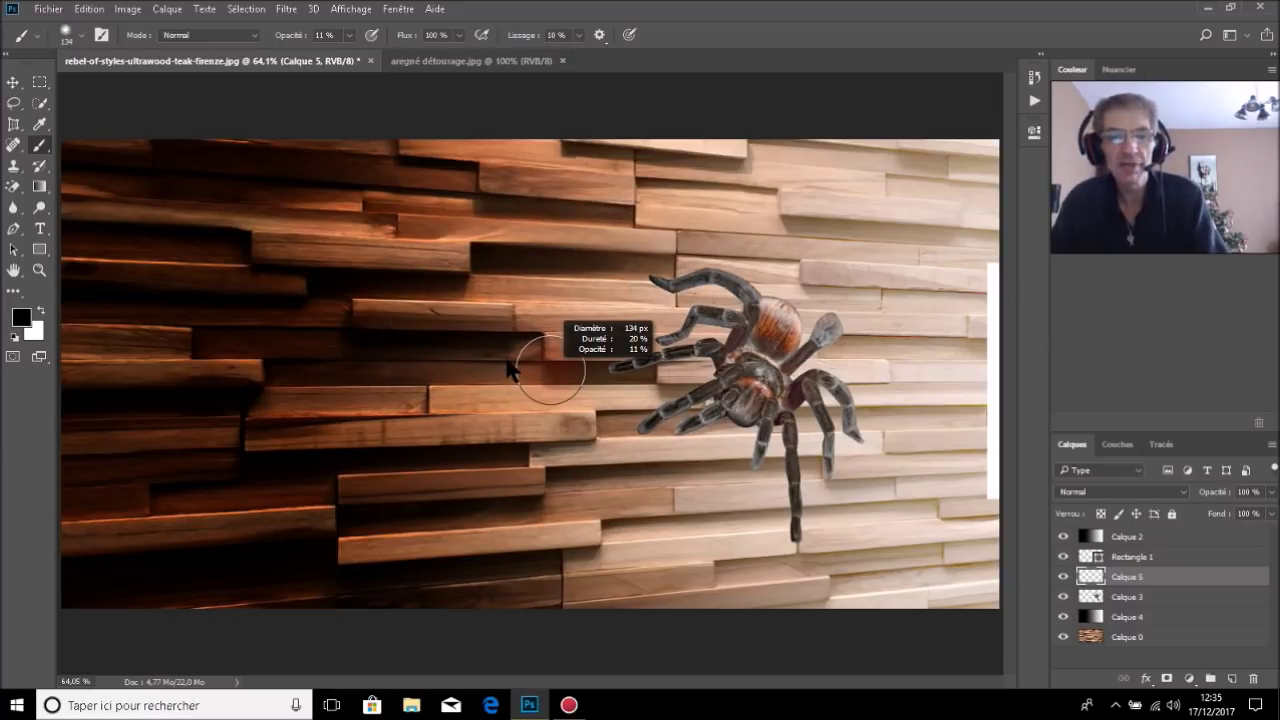
left_click_drag(508, 368, 508, 228)
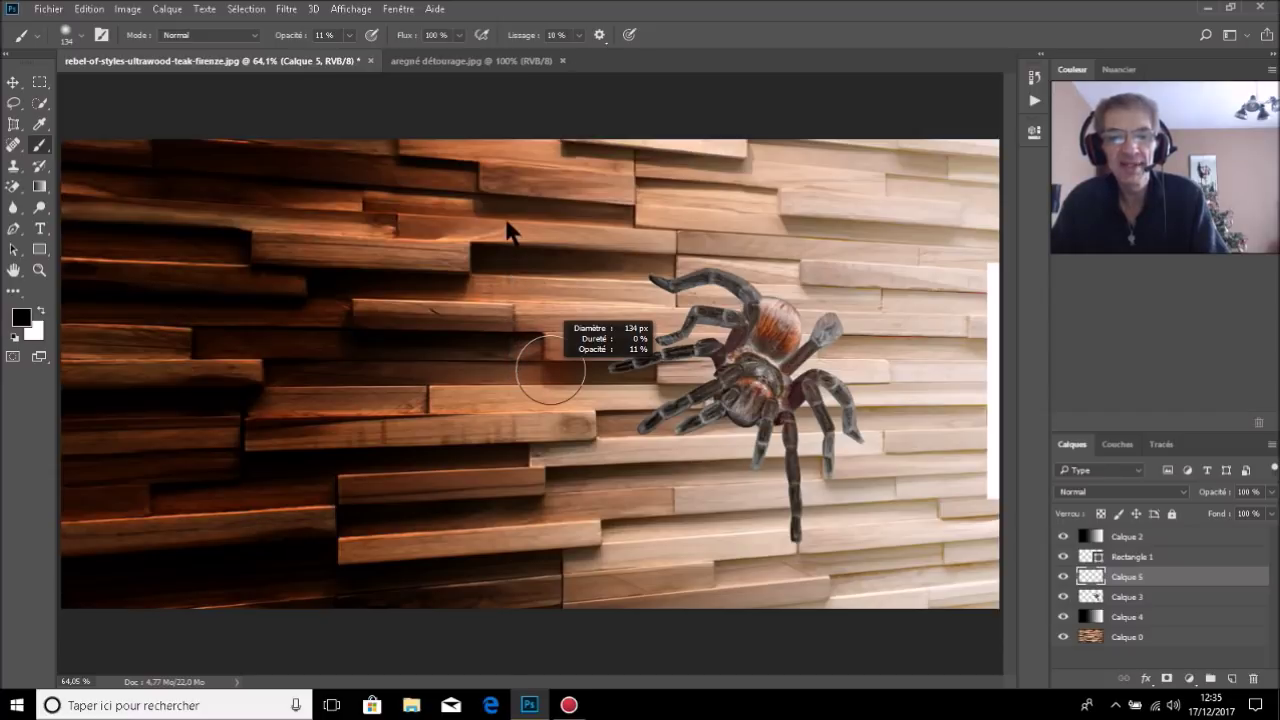
mouse_move(502, 366)
left_mouse_down()
mouse_move(516, 208)
mouse_move(533, 556)
mouse_move(533, 455)
left_mouse_up()
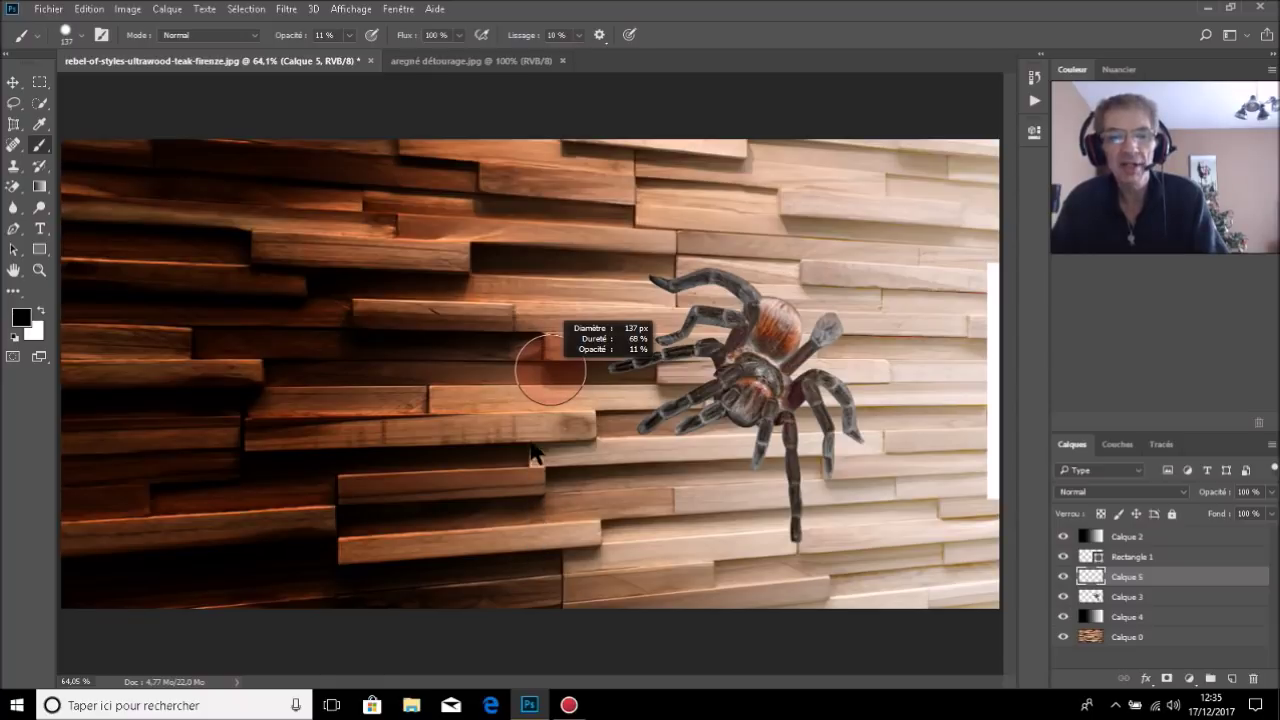
left_click_drag(531, 398, 537, 294)
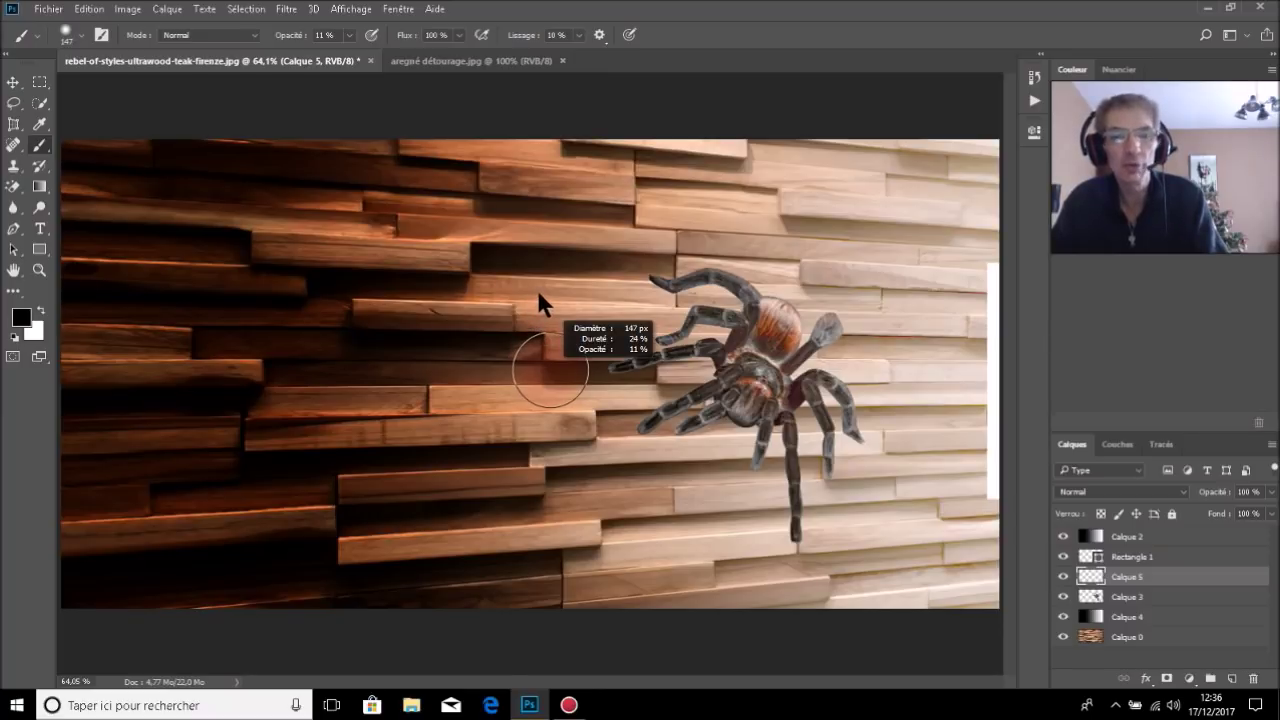
left_click_drag(538, 293, 552, 269)
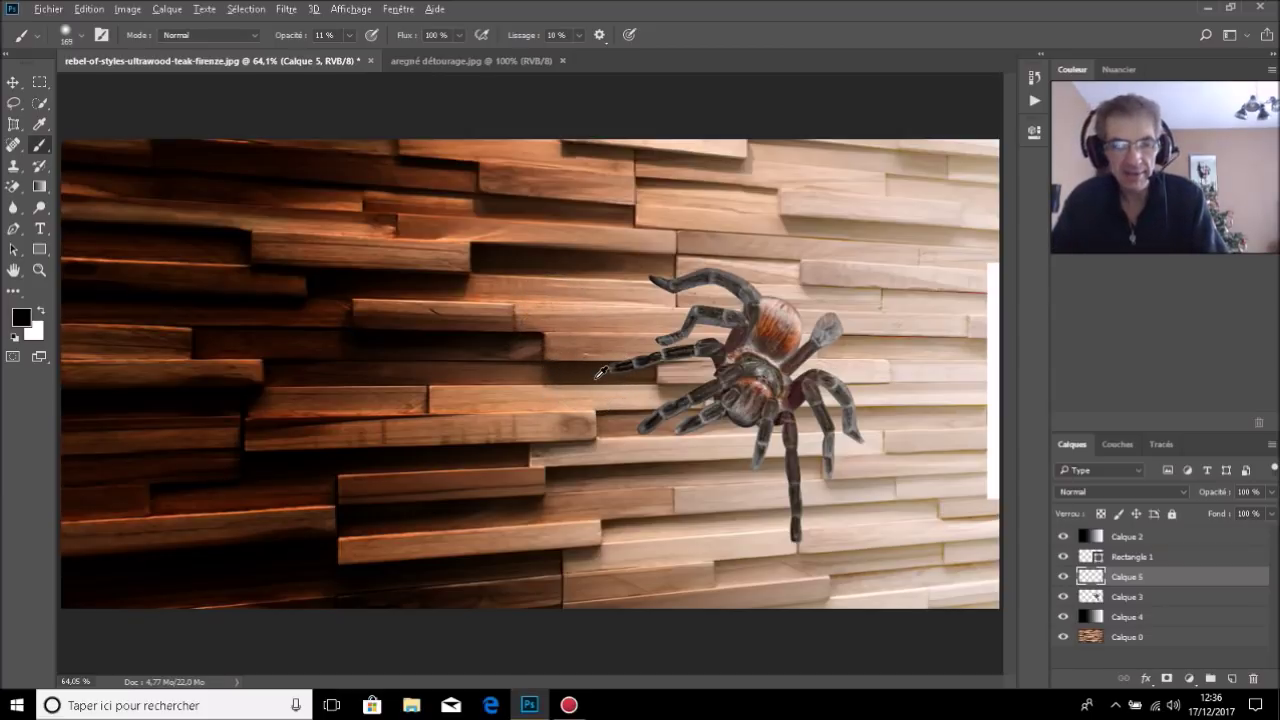
left_click_drag(600, 372, 565, 388)
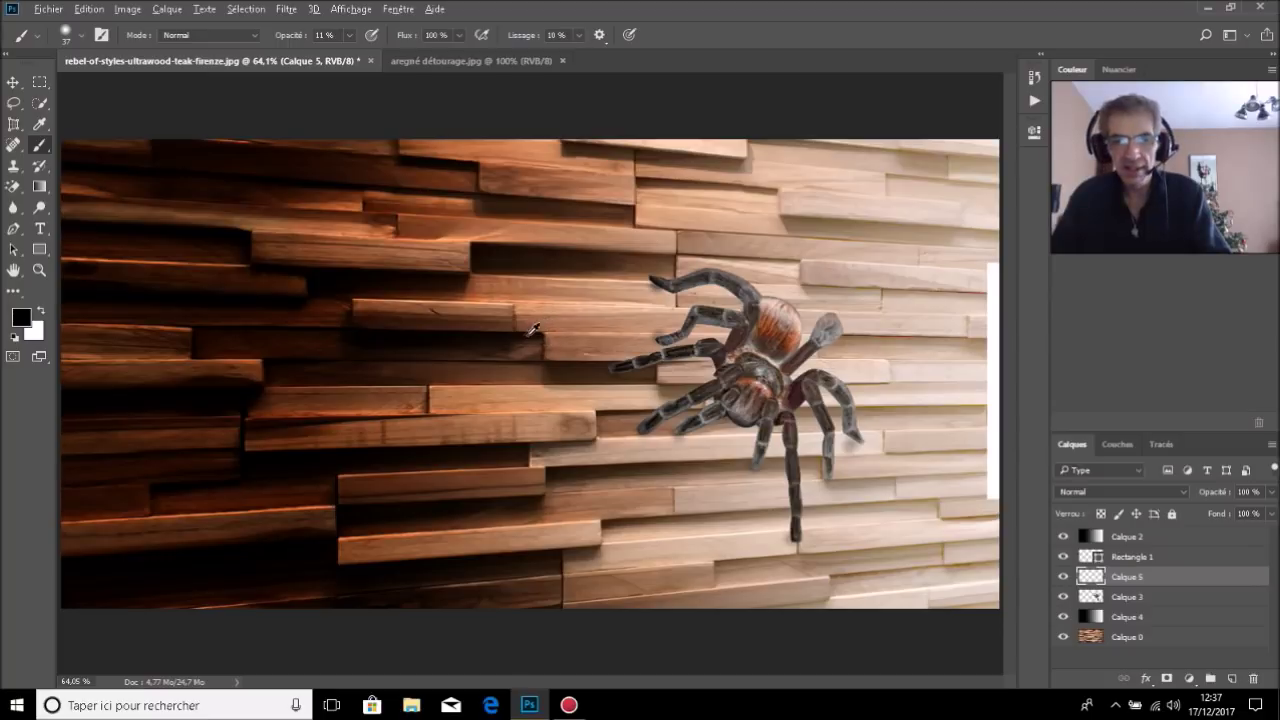
Step: Enlarge the soft brush to 746 px for broad shading around the tarantula
mouse_move(523, 339)
left_mouse_down()
mouse_move(700, 363)
mouse_move(718, 387)
left_mouse_up()
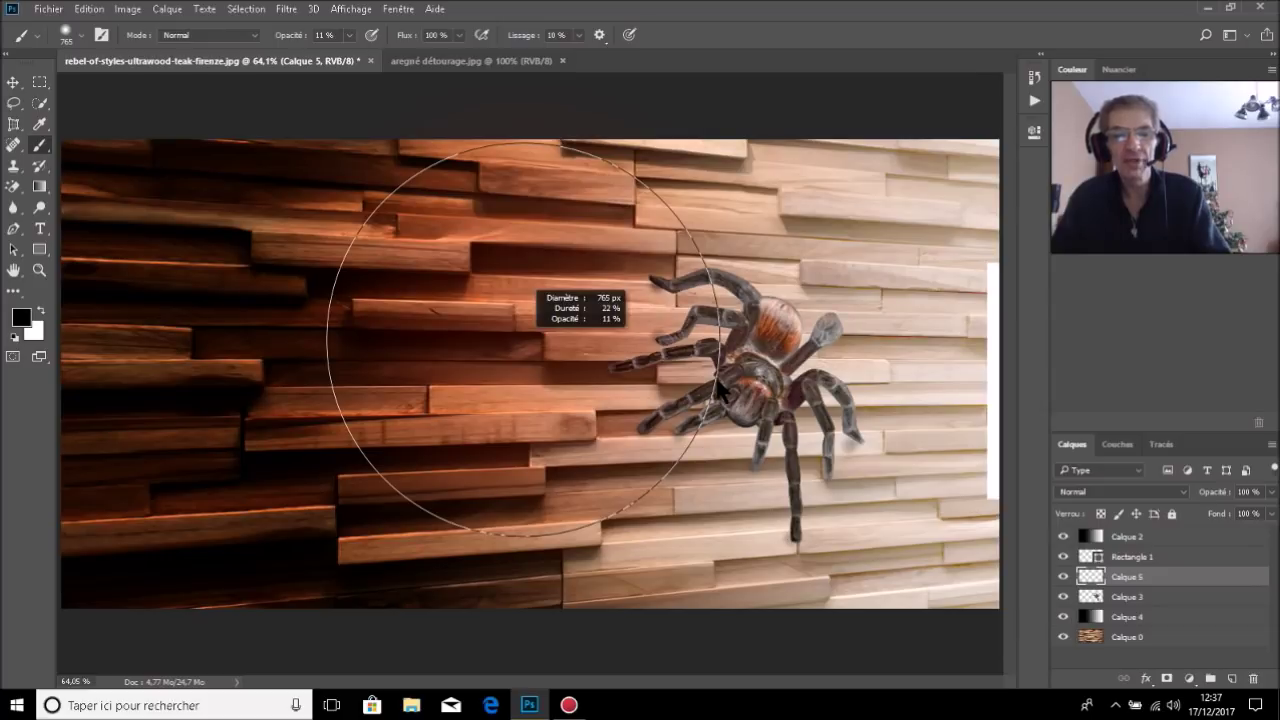
left_click_drag(721, 388, 701, 402)
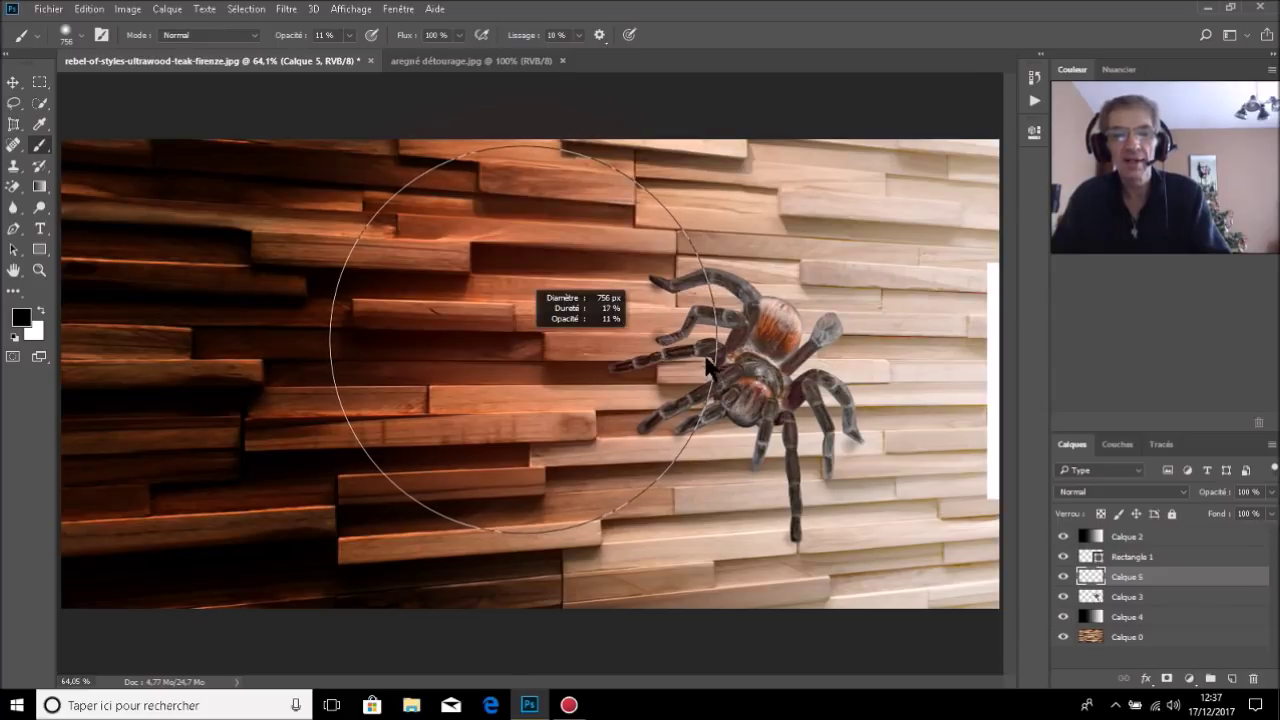
left_click_drag(701, 404, 700, 416)
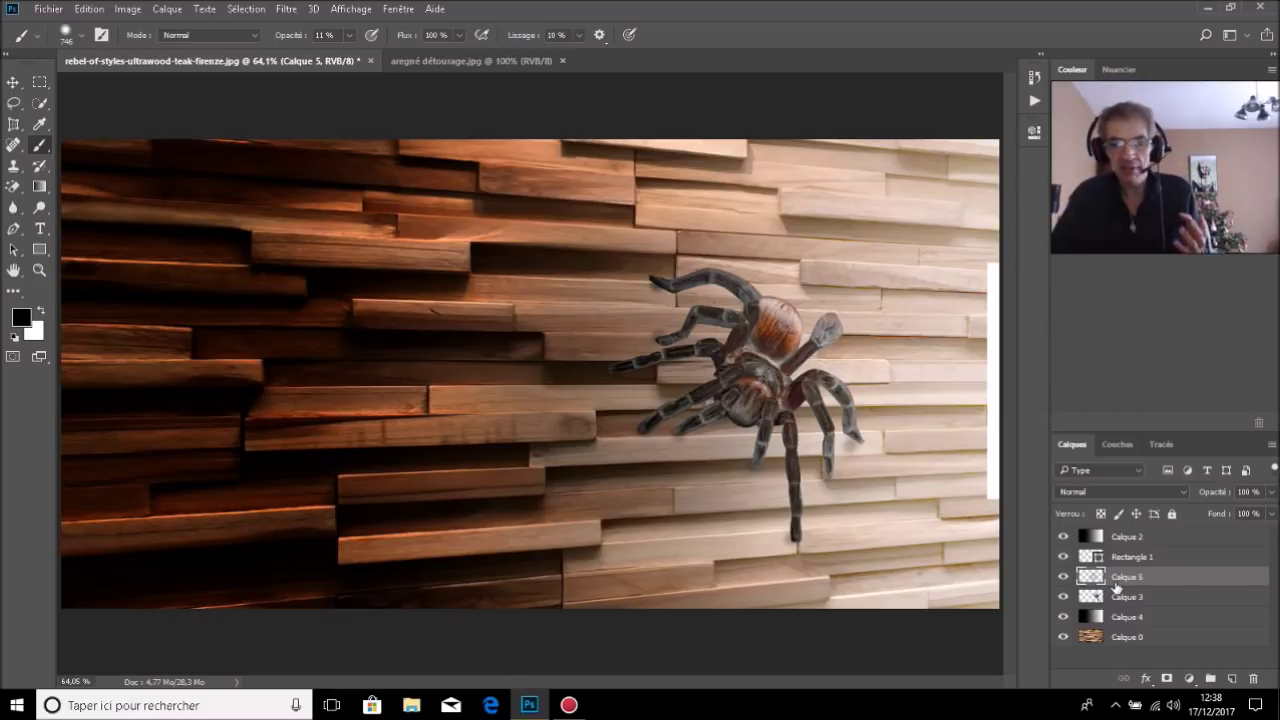
Step: Delete the dark left-side gradient layer Calque 4 and select soft-light layer Calque 2
left_click(1063, 597)
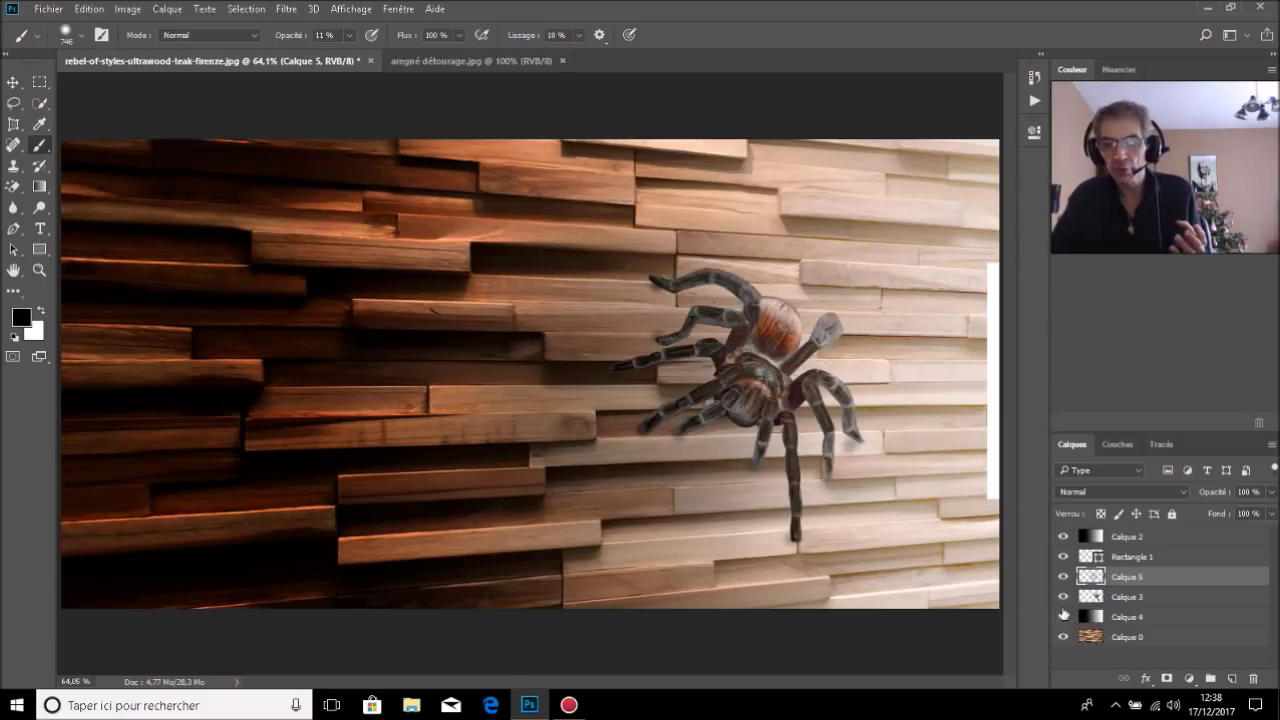
left_click(1063, 617)
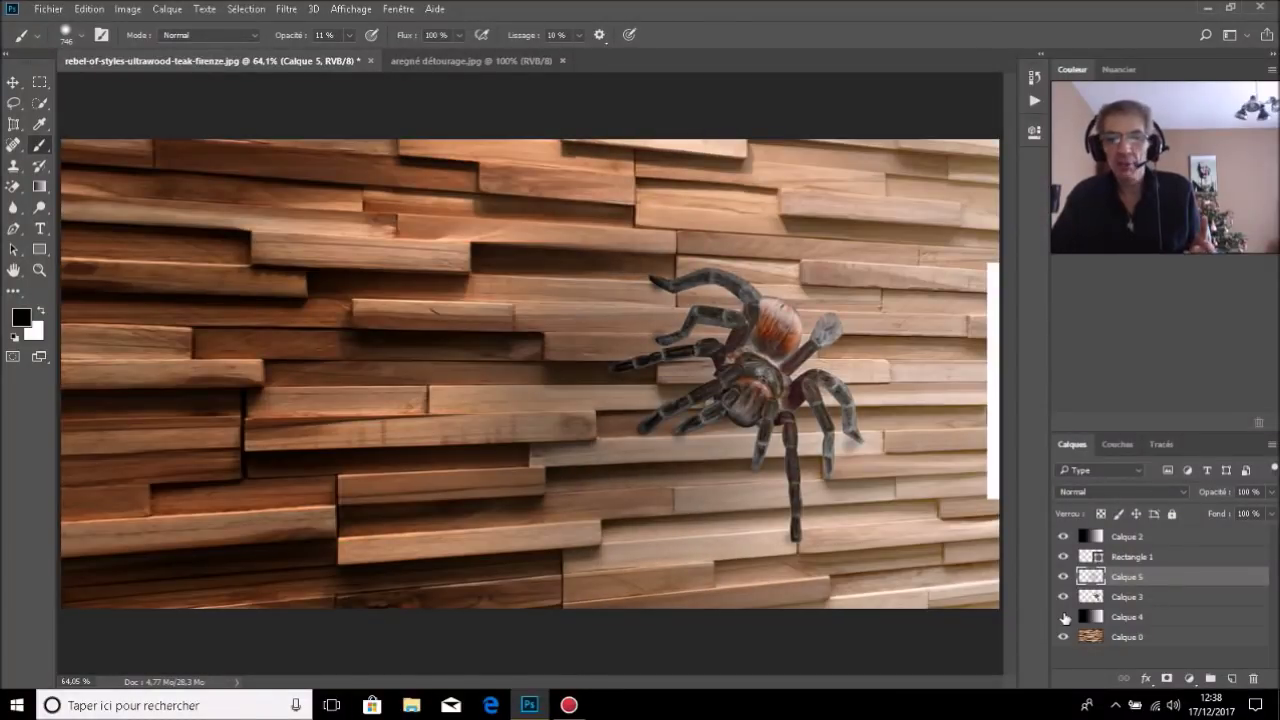
left_click(1159, 622)
left_click_drag(1159, 622, 1253, 683)
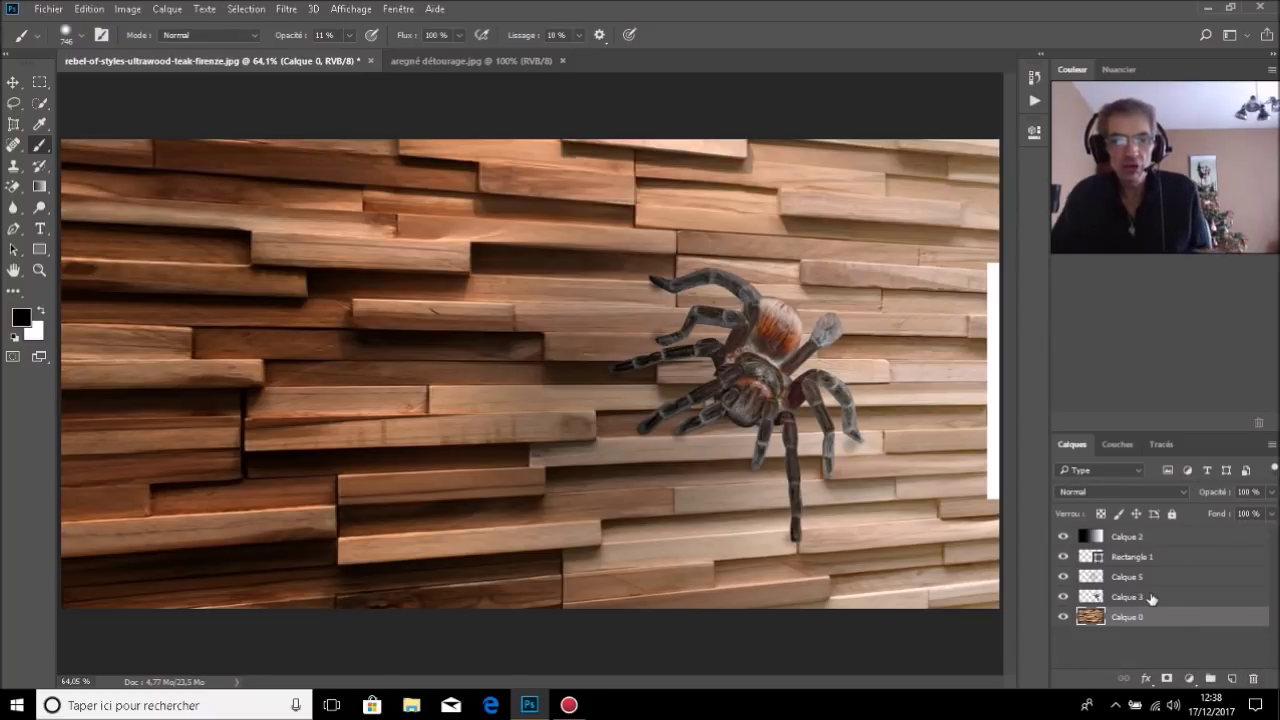
left_click(1097, 540)
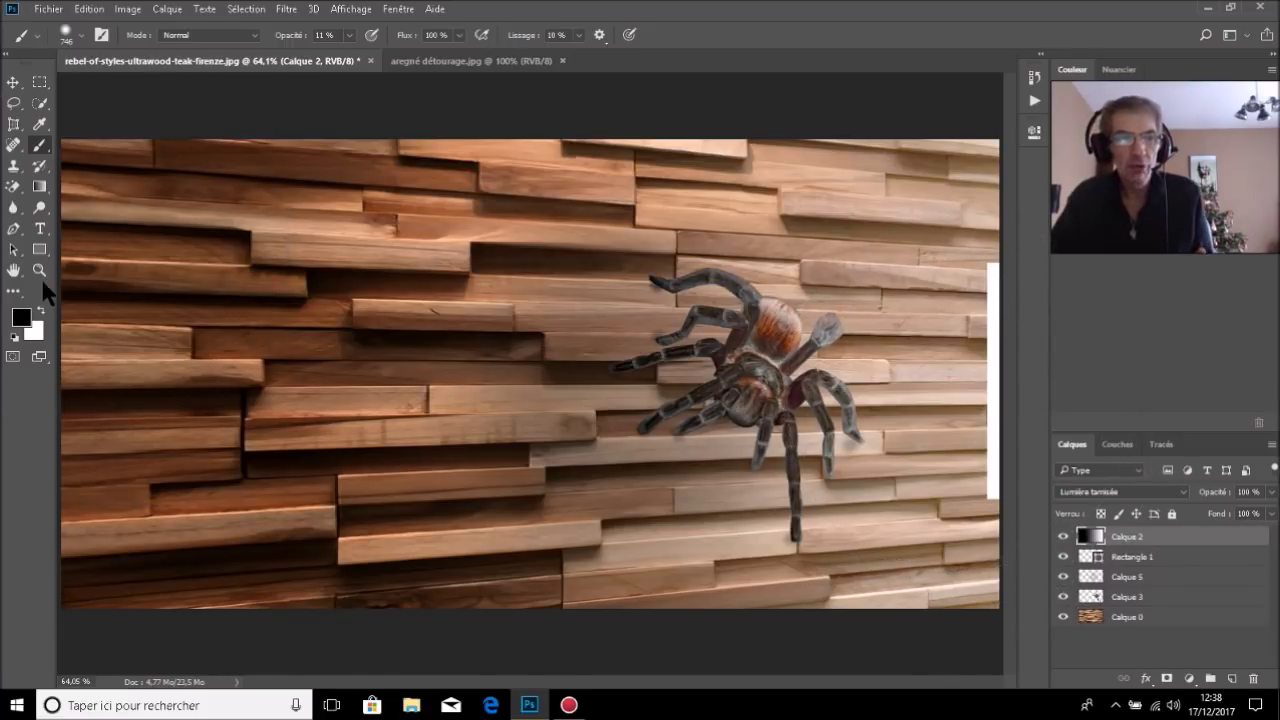
Step: Redraw Calque 2's soft-light gradient right to left until the lighting around the tarantula looks right
left_click(37, 185)
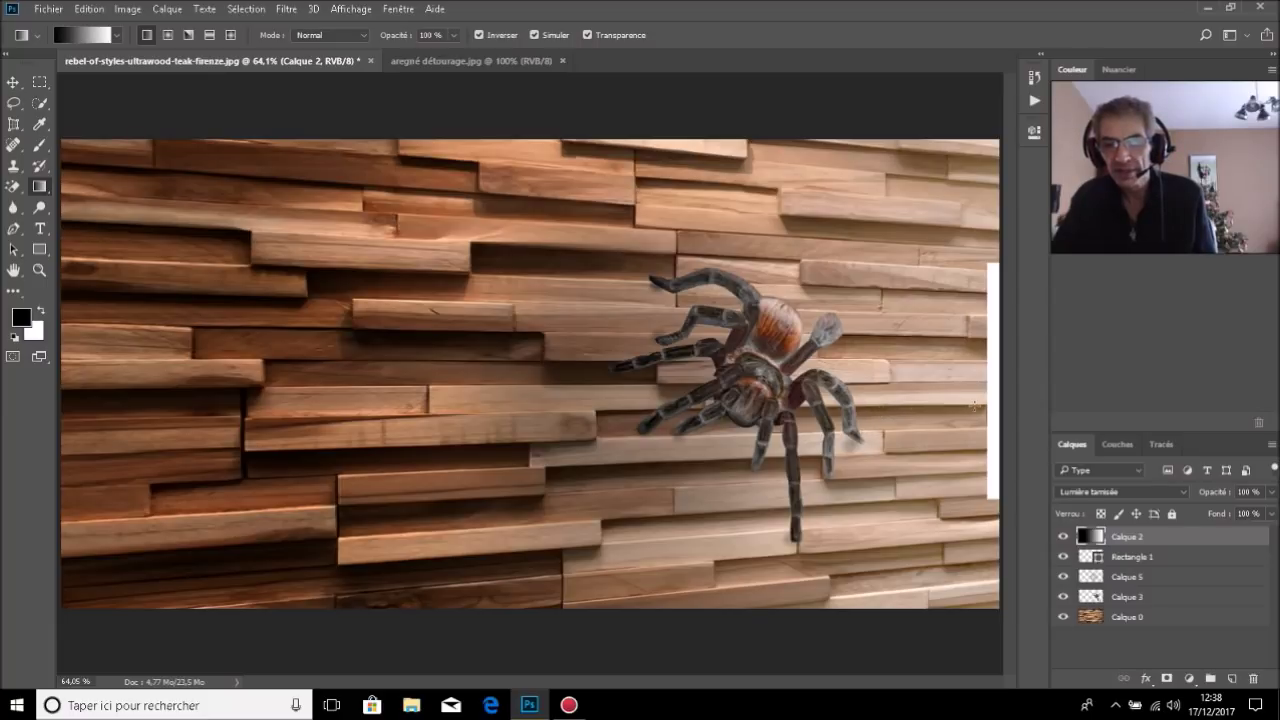
left_click_drag(976, 406, 228, 396)
left_click_drag(956, 422, 800, 420)
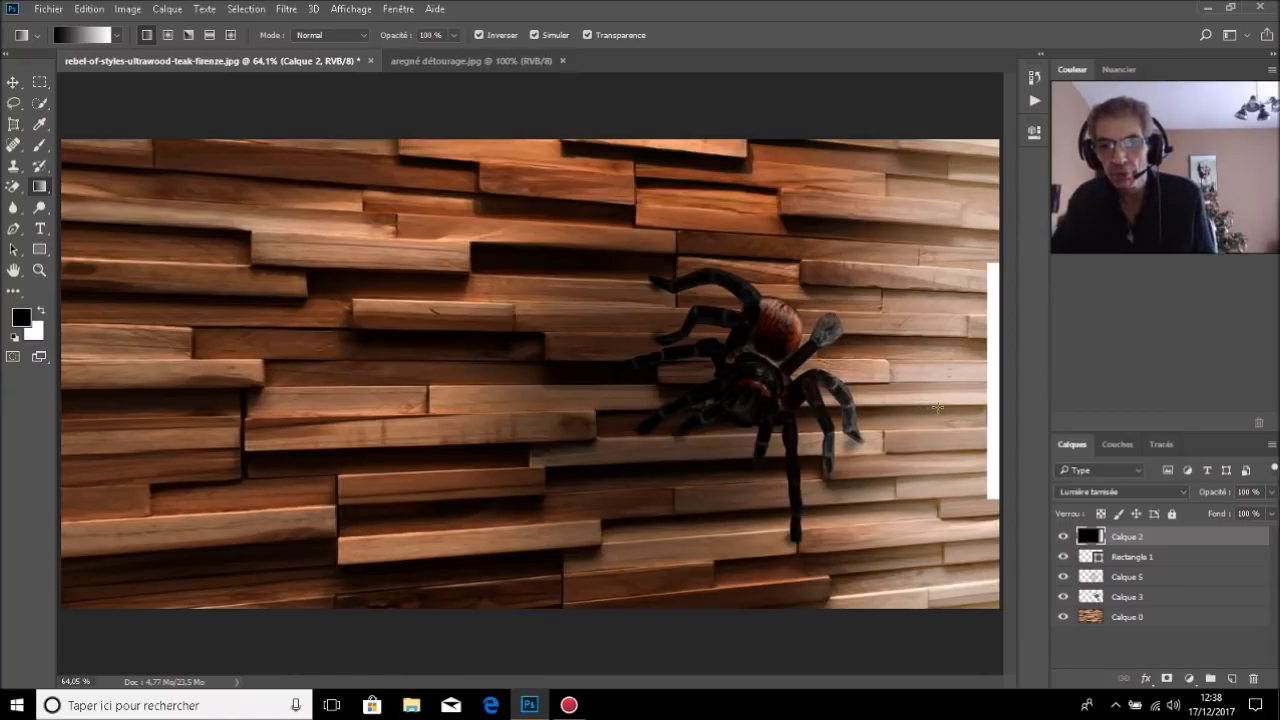
left_click_drag(937, 407, 640, 401)
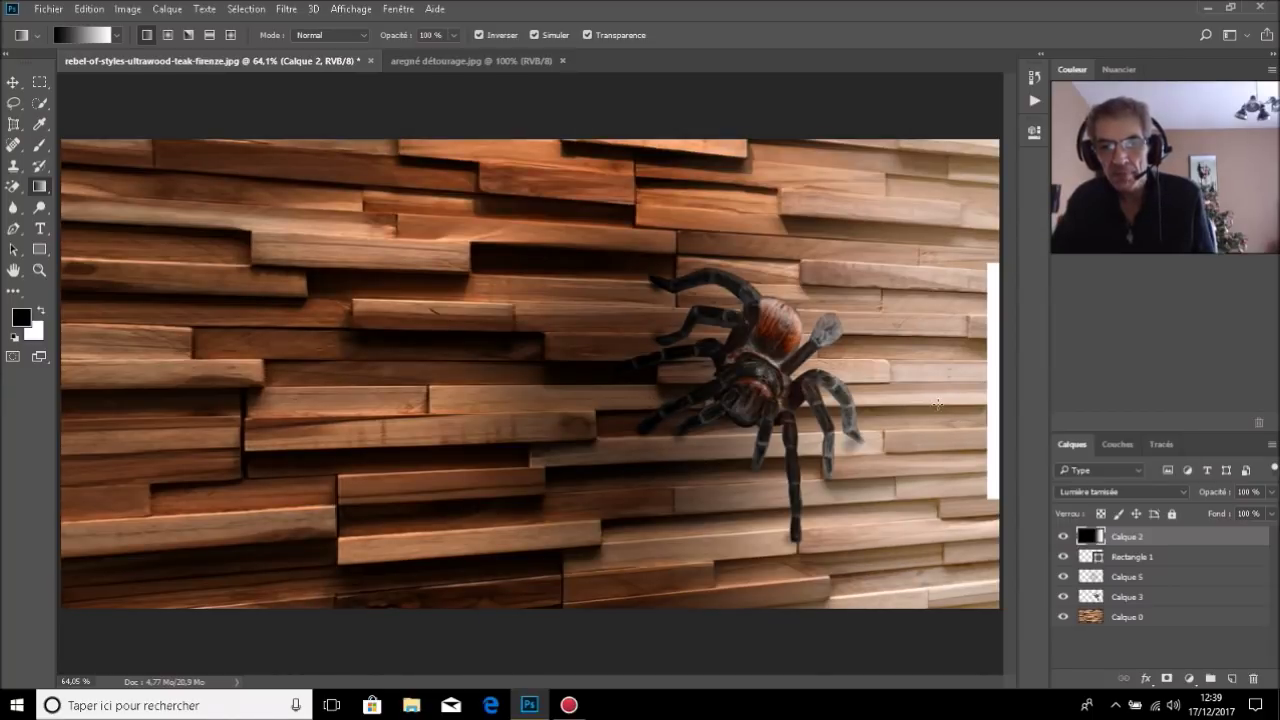
left_click_drag(937, 405, 722, 406)
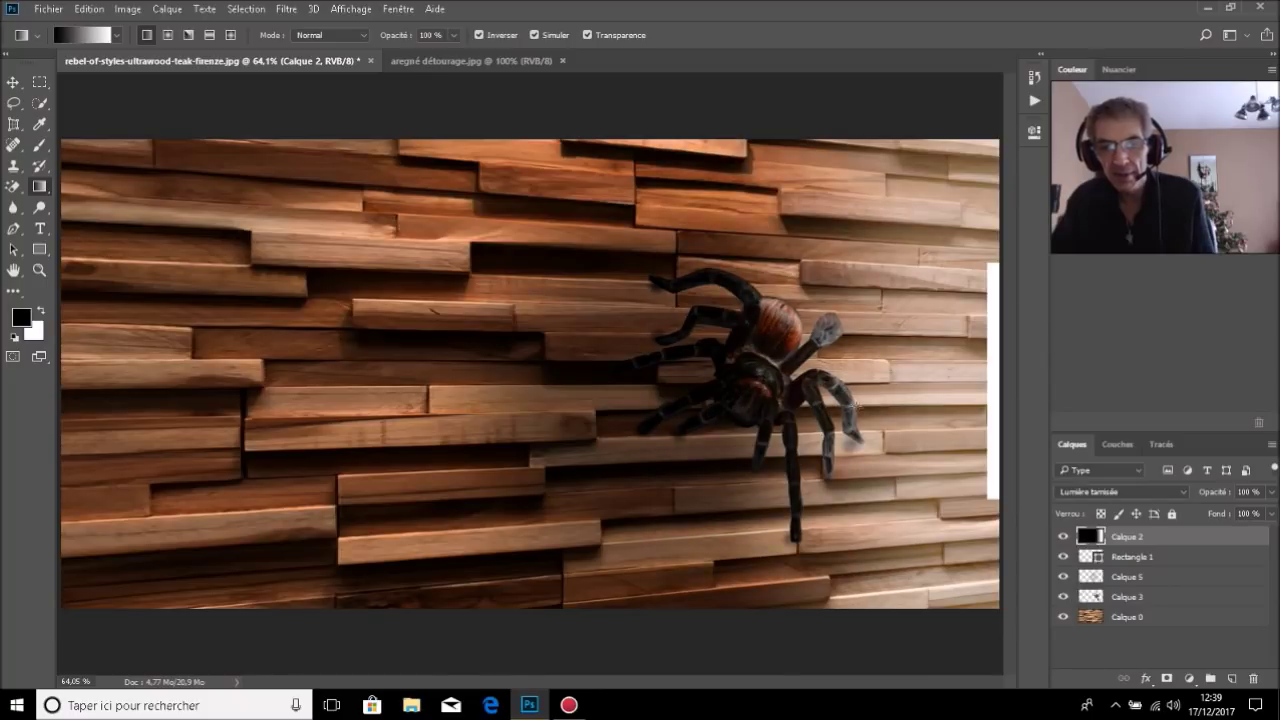
left_click_drag(922, 405, 612, 399)
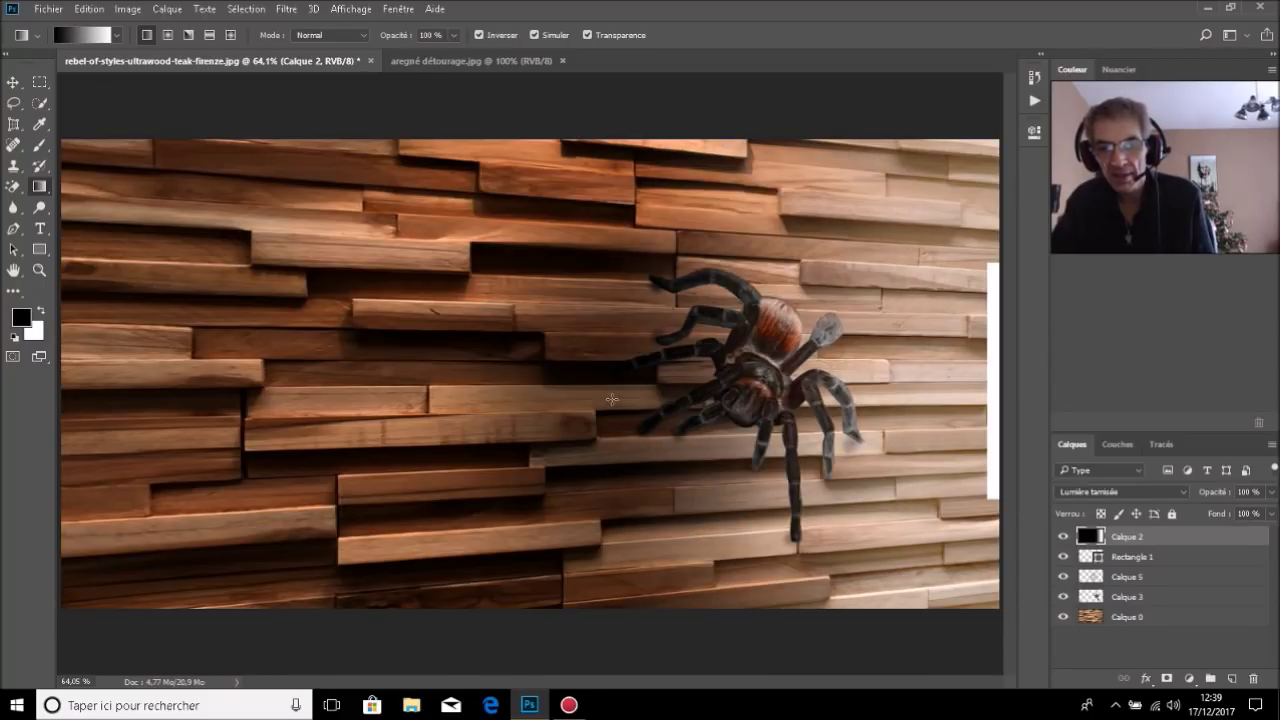